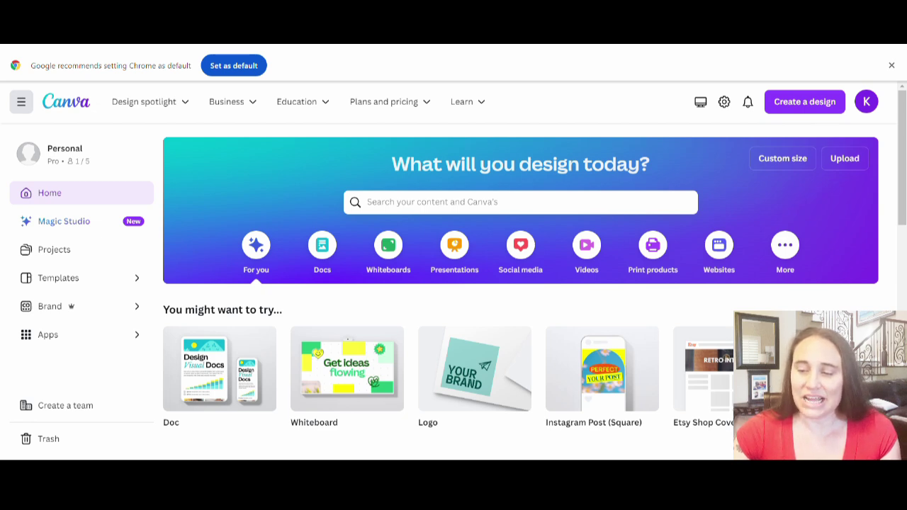
# - Create a new blank design with the recent custom size of 4500 × 5400 px
pyautogui.click(791, 163)
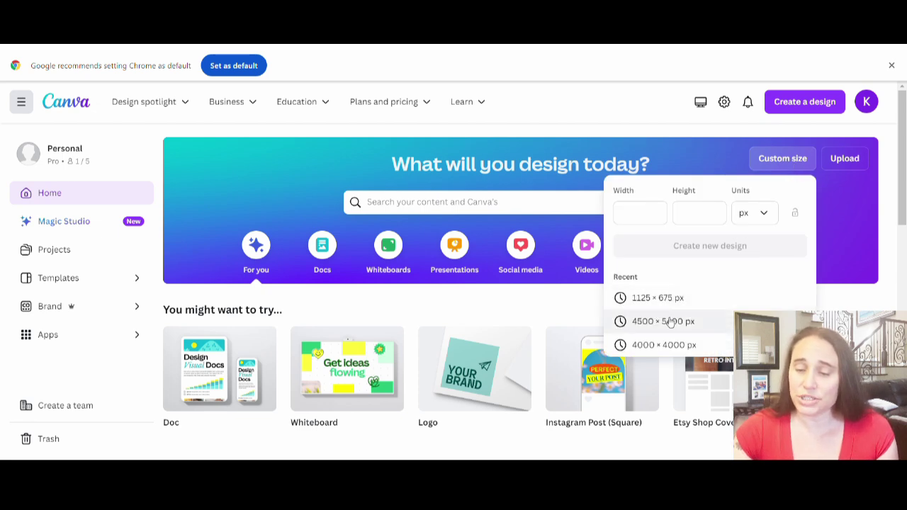
pyautogui.click(671, 322)
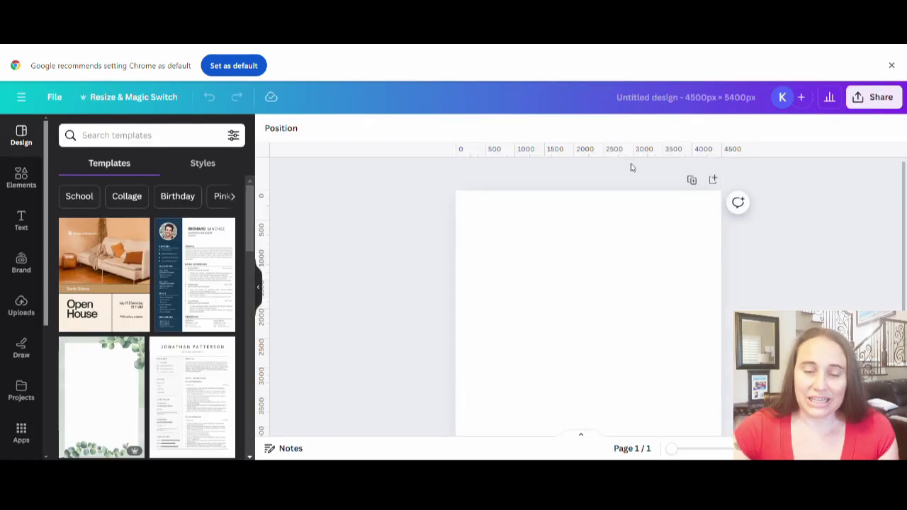
pyautogui.scroll(-2, 630, 168)
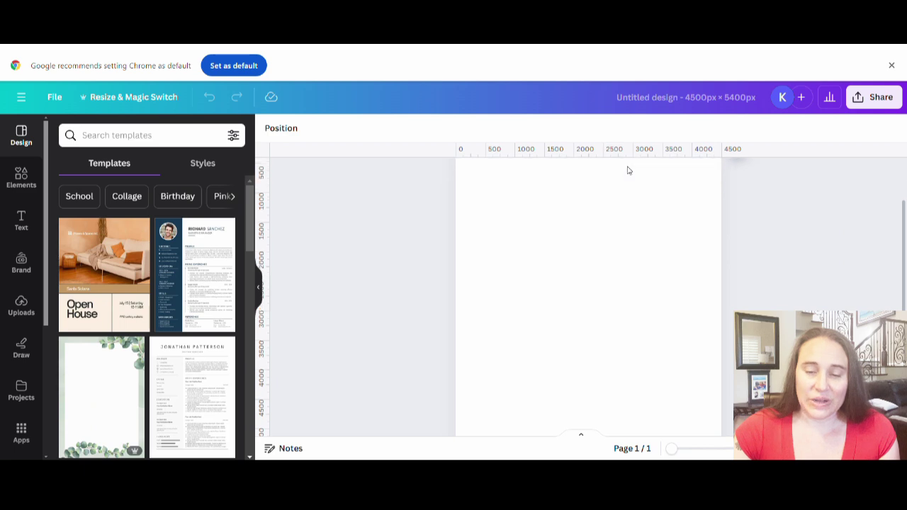
# - Set the page's background color to solid black
pyautogui.click(487, 215)
pyautogui.click(269, 129)
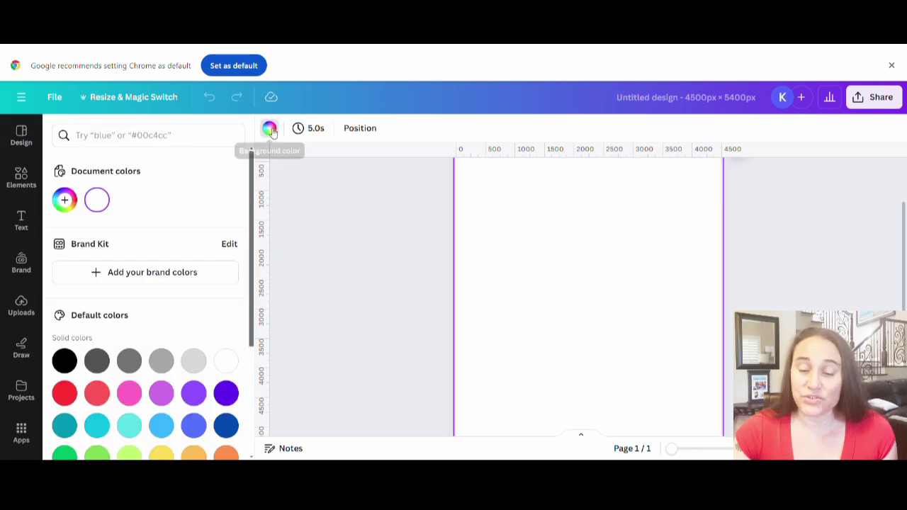
pyautogui.click(65, 361)
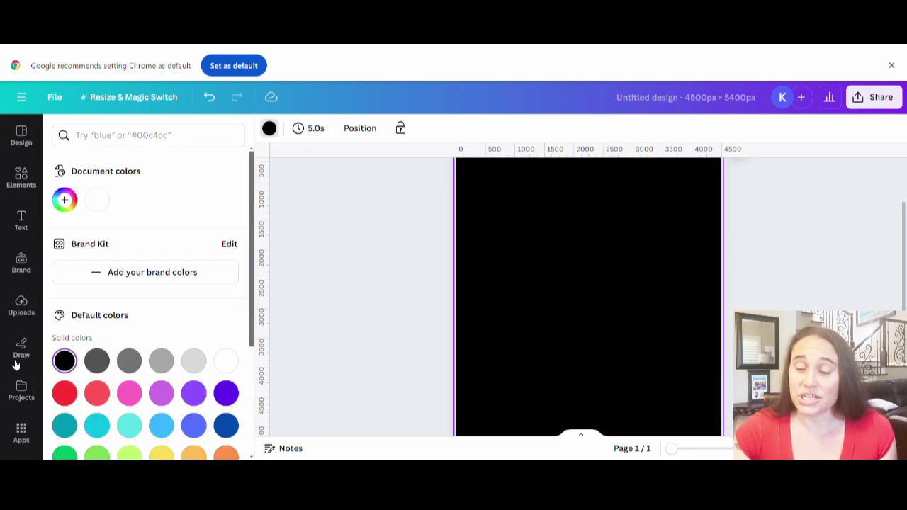
pyautogui.click(397, 322)
pyautogui.scroll(1, 534, 313)
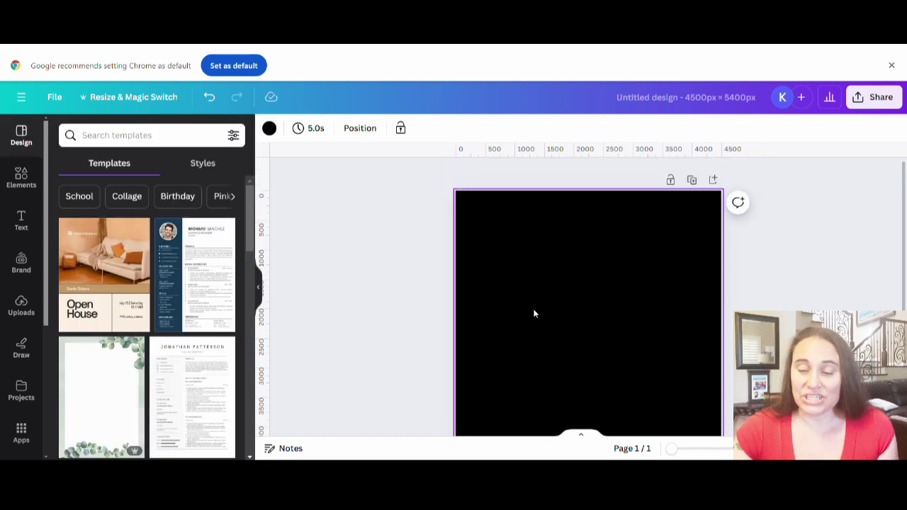
pyautogui.scroll(-2, 633, 303)
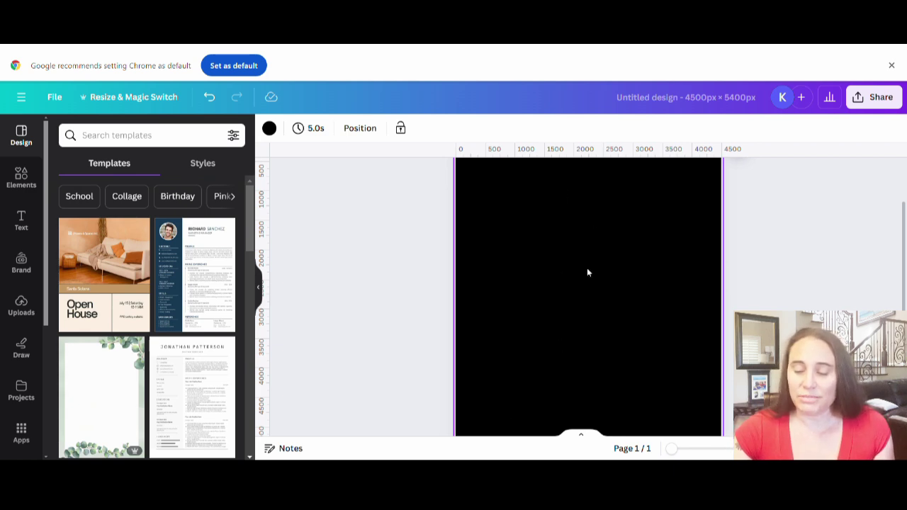
pyautogui.scroll(2, 586, 272)
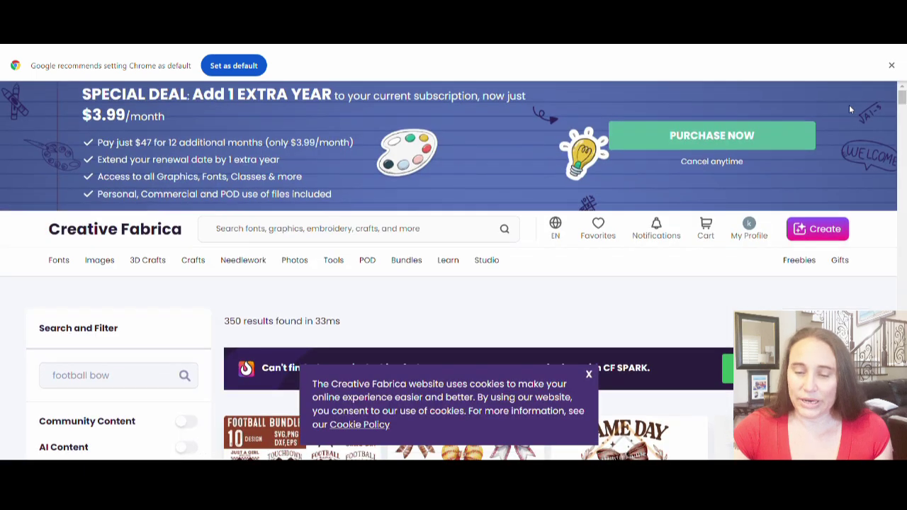
# - Switch to Creative Fabrica and examine the "football bow" results for graphic styles, bow motifs and wording used on T-shirt designs
pyautogui.scroll(-3, 877, 173)
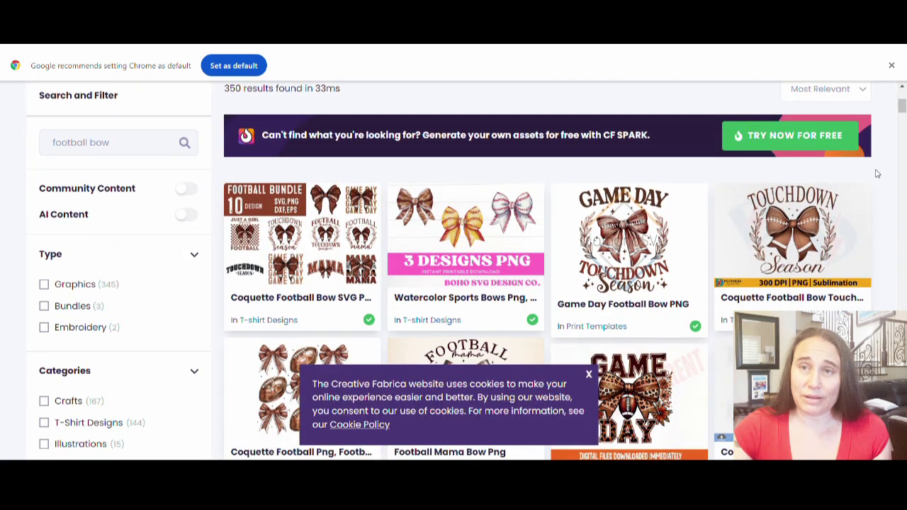
pyautogui.scroll(-1, 877, 173)
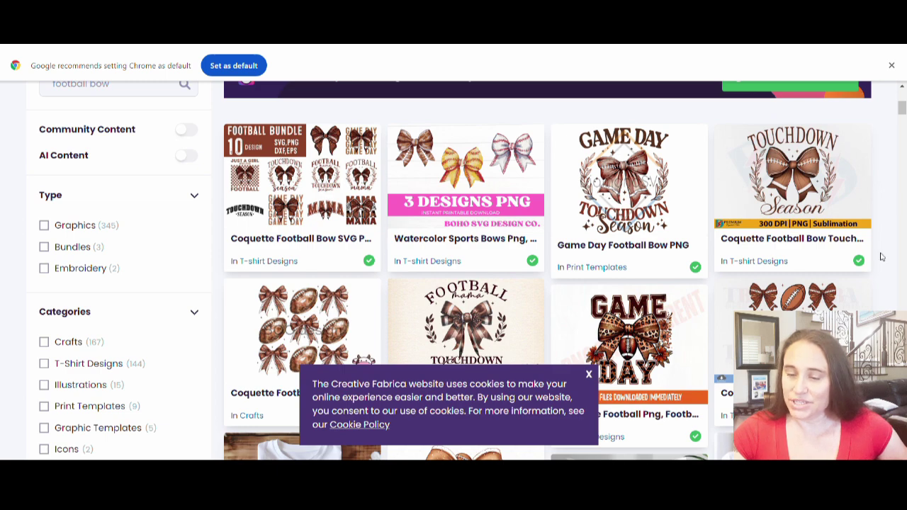
pyautogui.scroll(-1, 496, 264)
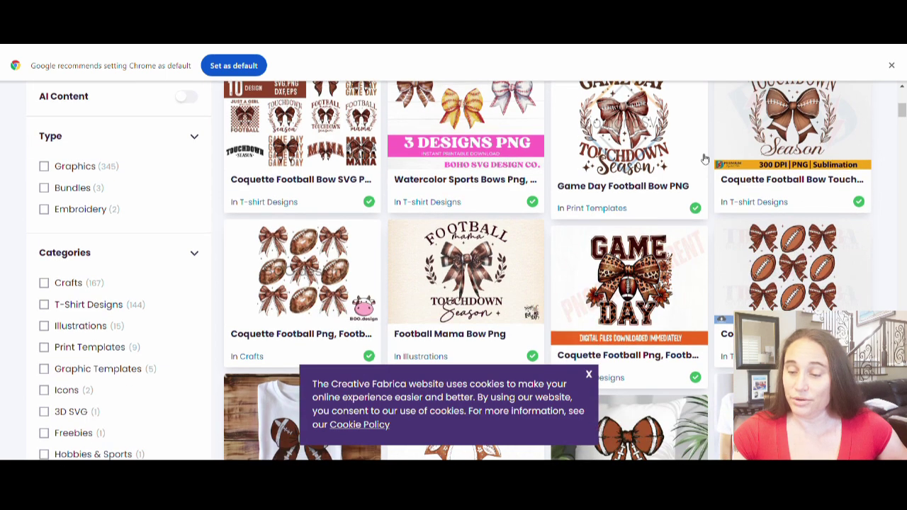
pyautogui.scroll(-2, 328, 260)
pyautogui.scroll(-6, 328, 260)
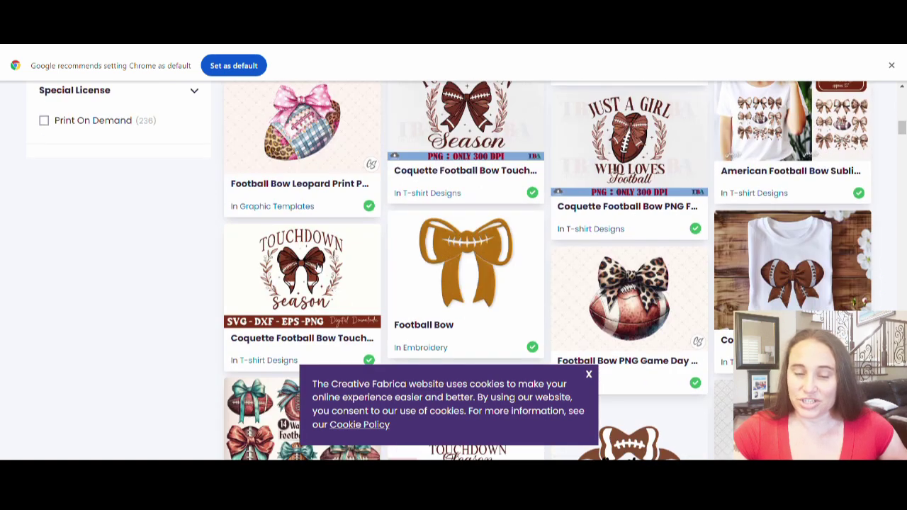
pyautogui.scroll(-1, 632, 222)
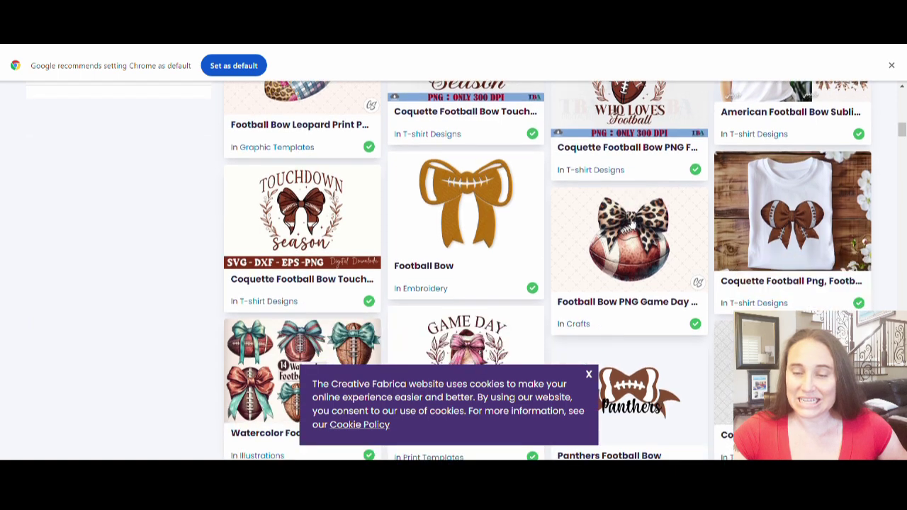
pyautogui.scroll(-3, 637, 223)
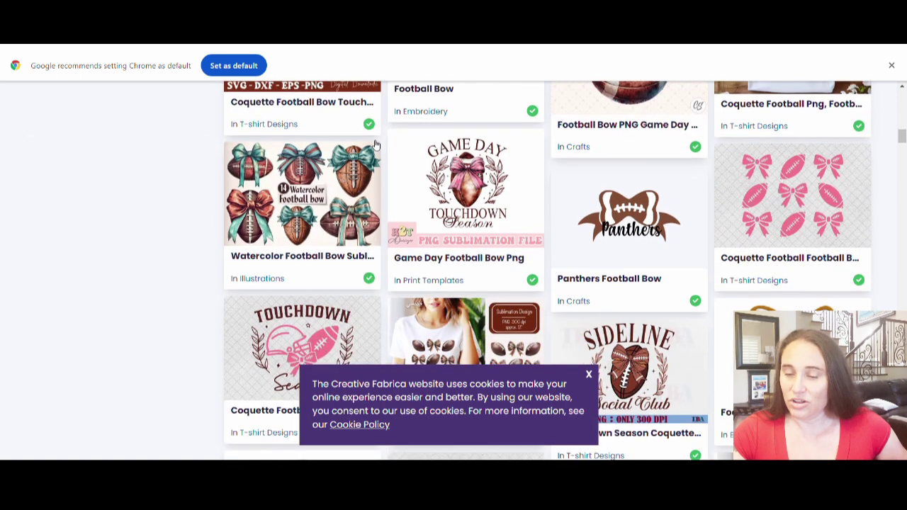
pyautogui.scroll(-1, 402, 175)
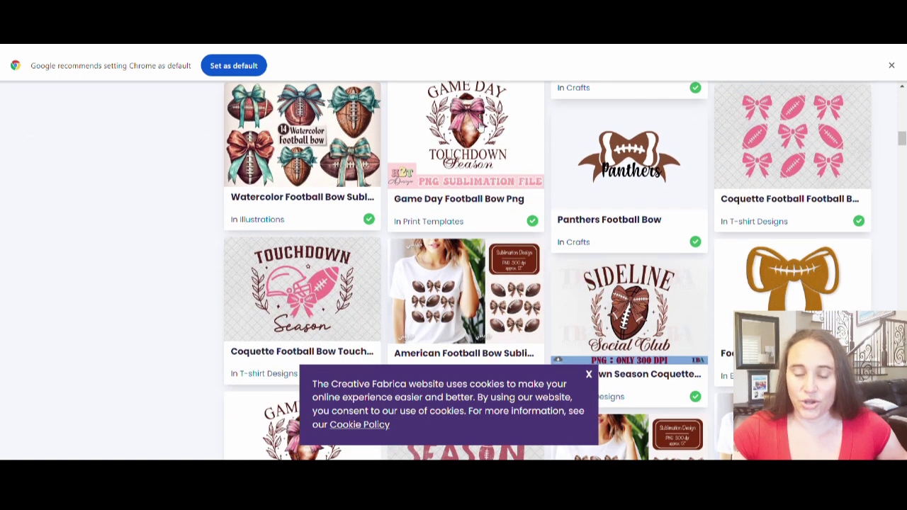
pyautogui.scroll(-2, 670, 210)
pyautogui.scroll(-1, 686, 202)
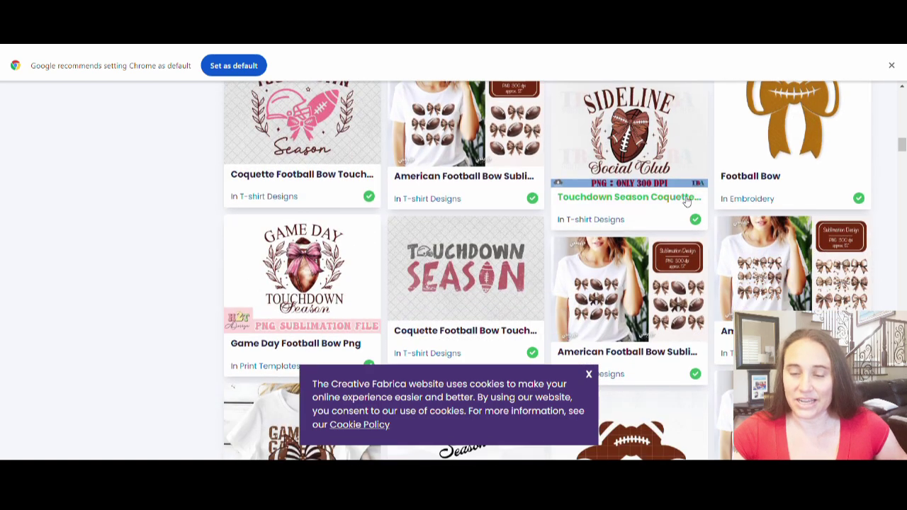
pyautogui.scroll(-1, 686, 202)
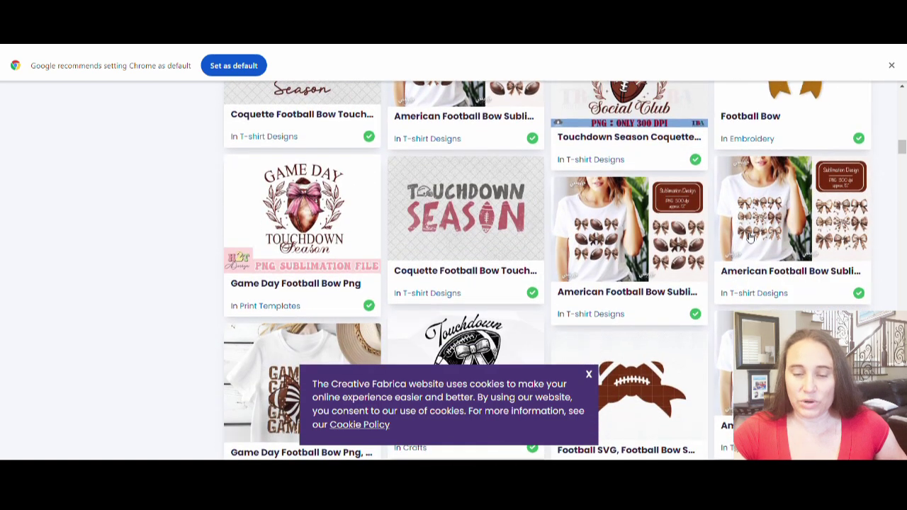
pyautogui.scroll(-2, 749, 237)
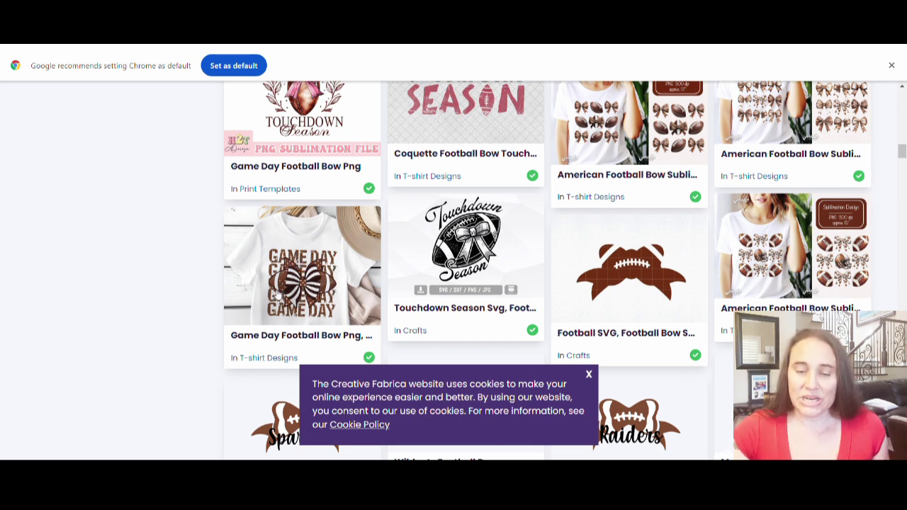
pyautogui.scroll(2, 312, 283)
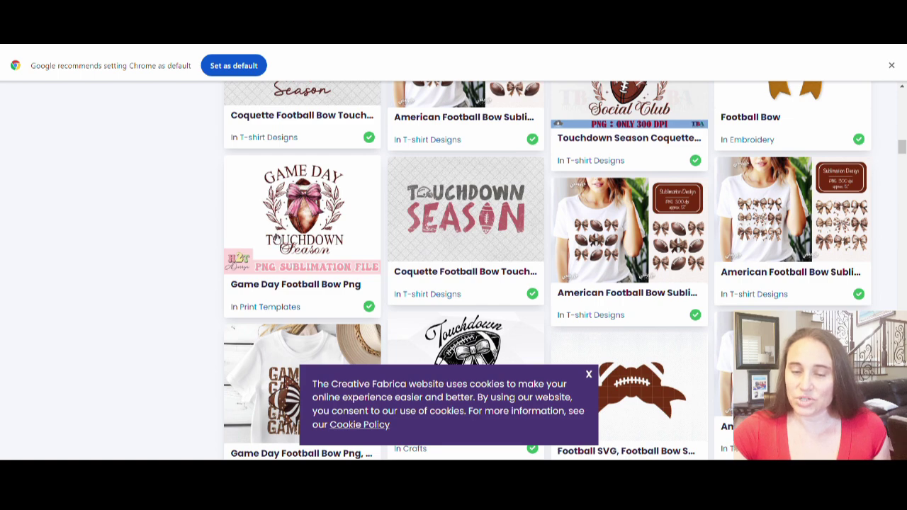
pyautogui.scroll(1, 305, 280)
pyautogui.scroll(2, 304, 278)
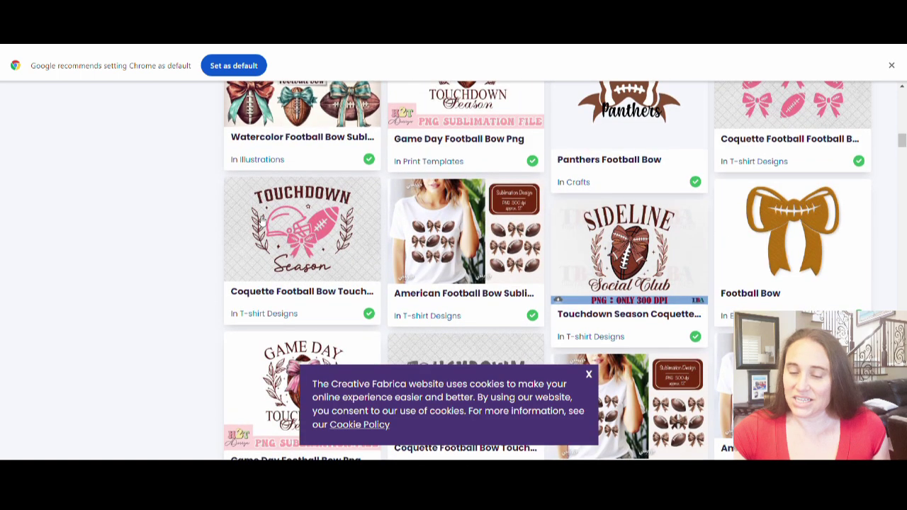
pyautogui.scroll(-6, 260, 199)
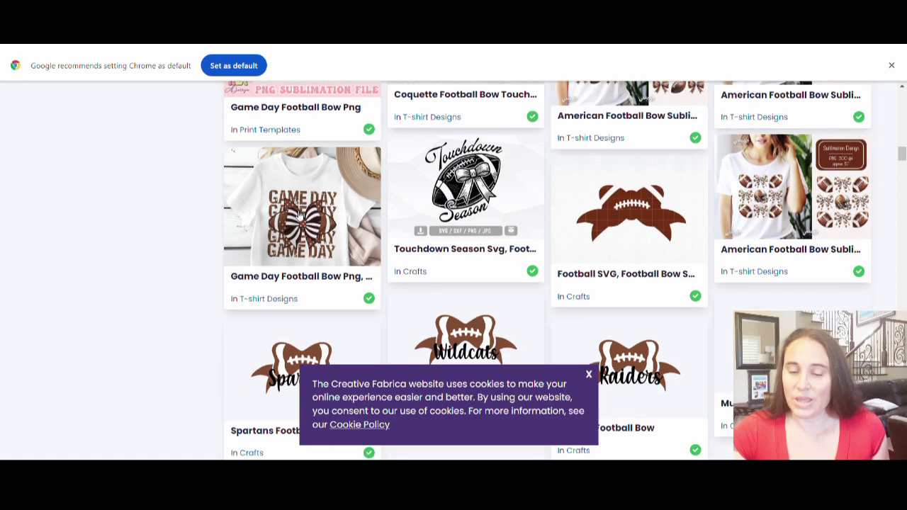
pyautogui.scroll(-3, 326, 159)
pyautogui.scroll(-10, 326, 159)
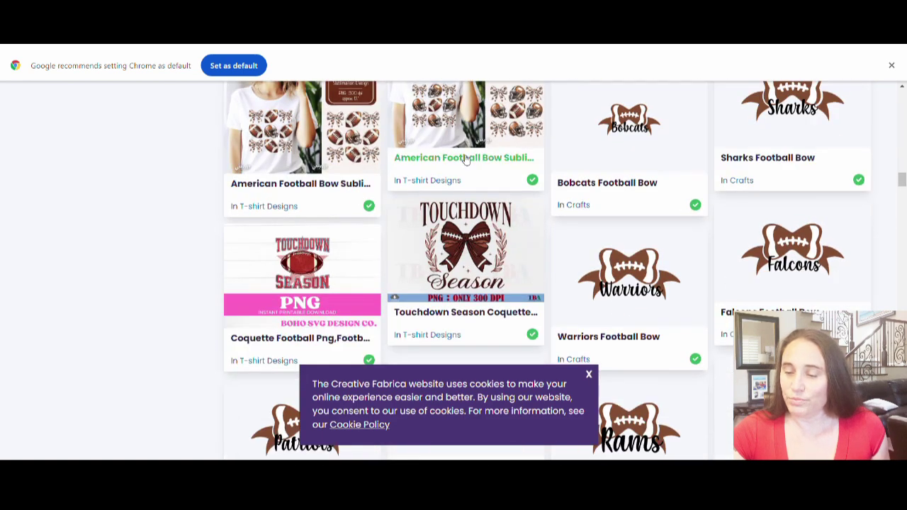
pyautogui.scroll(-7, 516, 177)
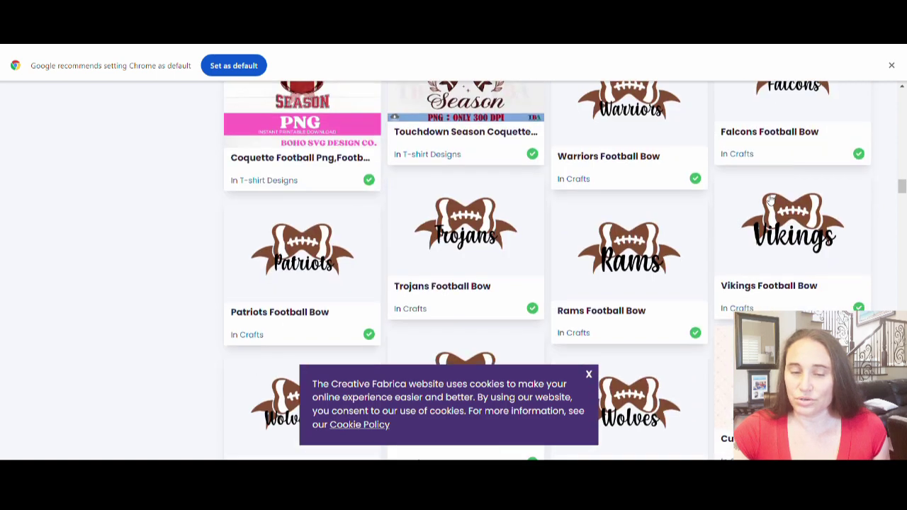
pyautogui.scroll(-3, 816, 120)
pyautogui.scroll(-15, 816, 120)
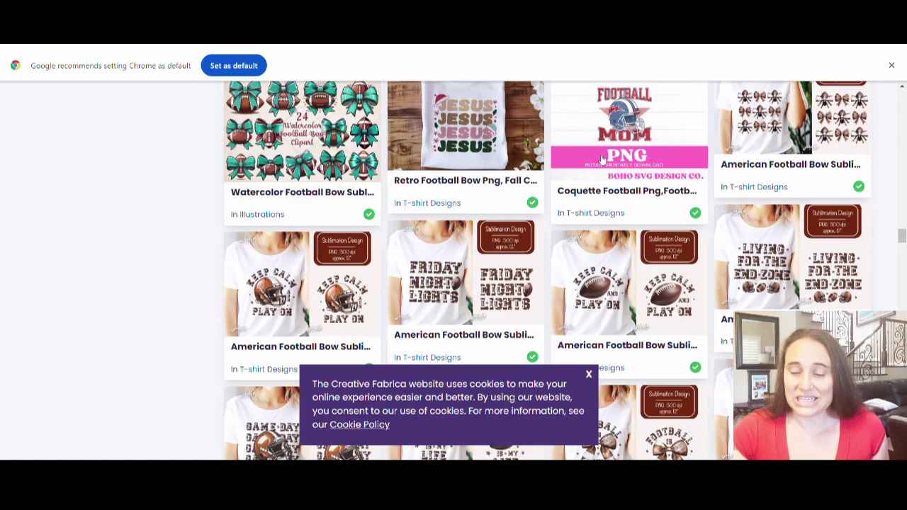
pyautogui.scroll(-6, 694, 187)
pyautogui.scroll(-6, 599, 170)
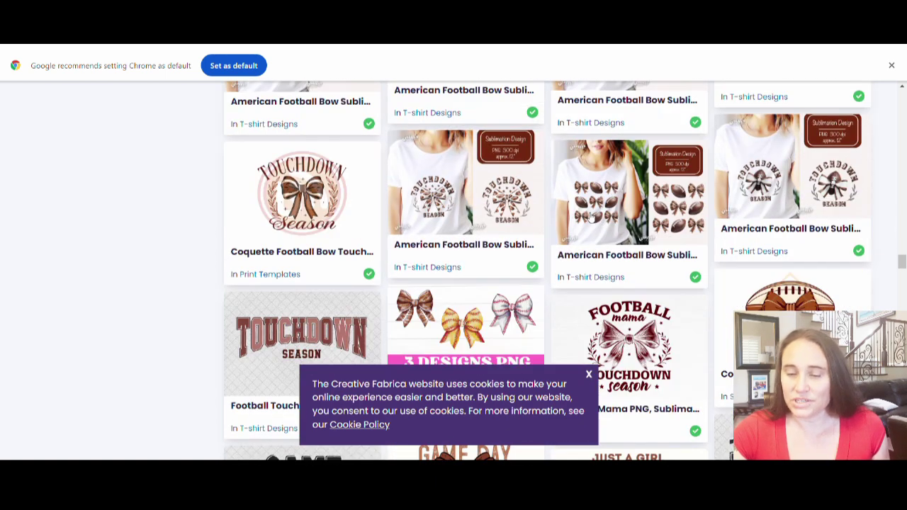
pyautogui.scroll(-2, 594, 205)
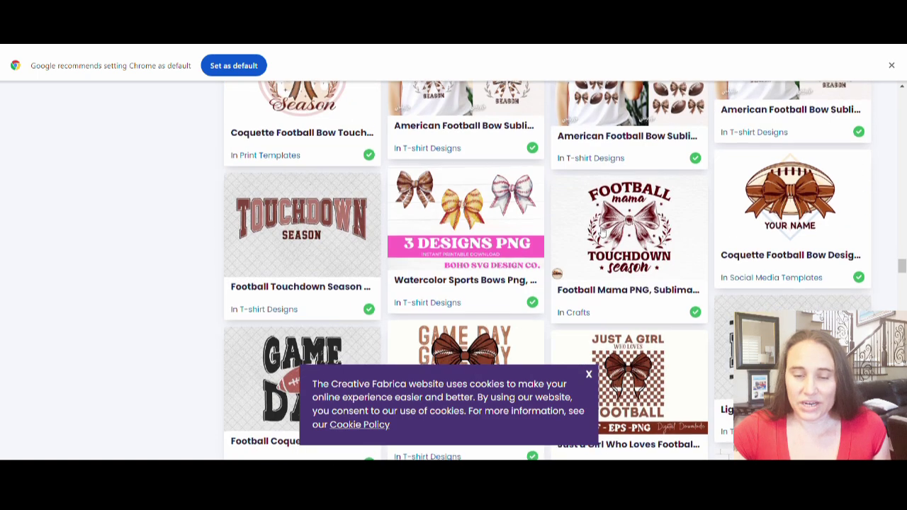
pyautogui.scroll(-5, 581, 212)
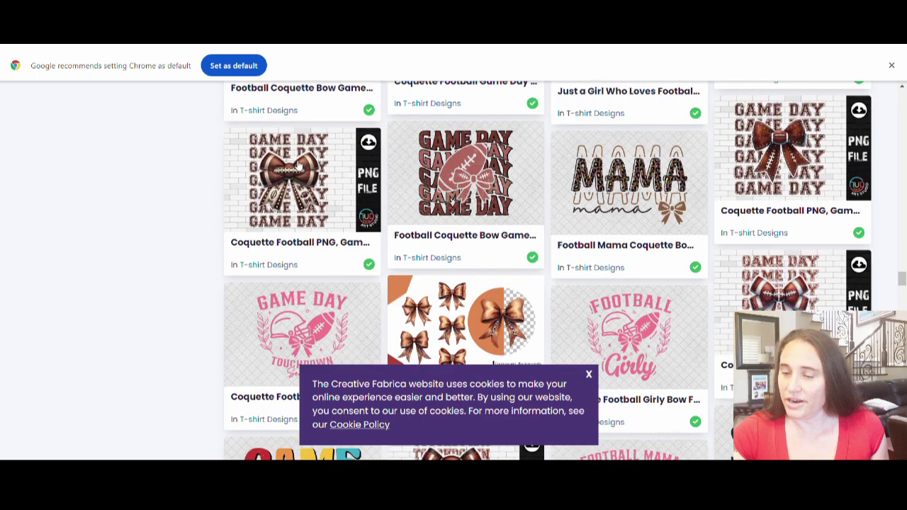
pyautogui.scroll(-2, 806, 144)
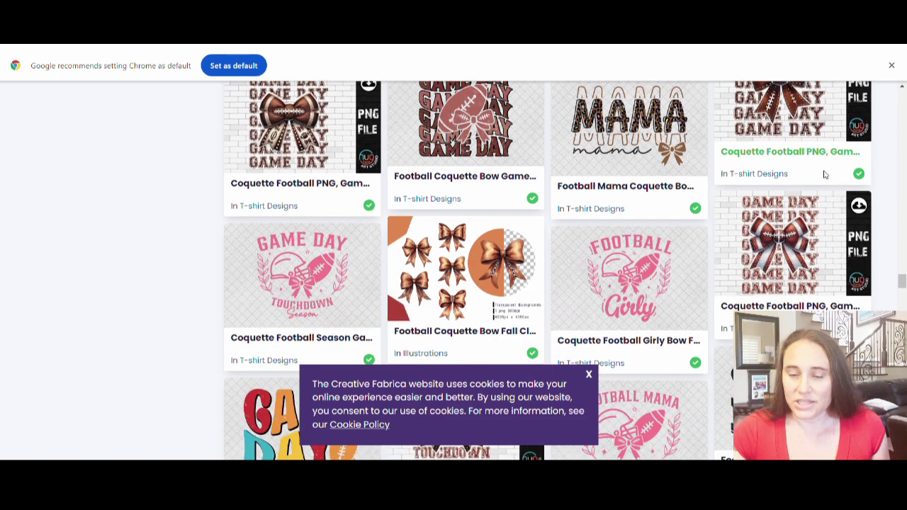
pyautogui.scroll(-3, 792, 177)
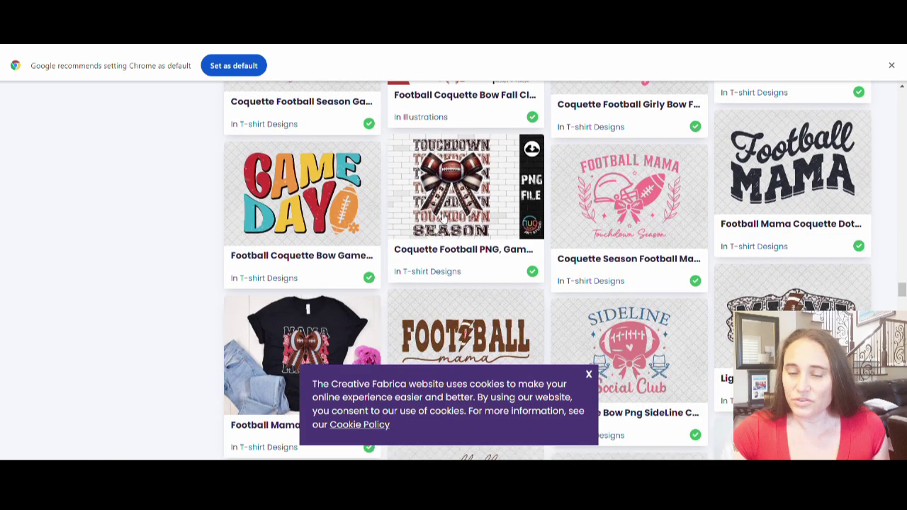
pyautogui.scroll(-5, 461, 172)
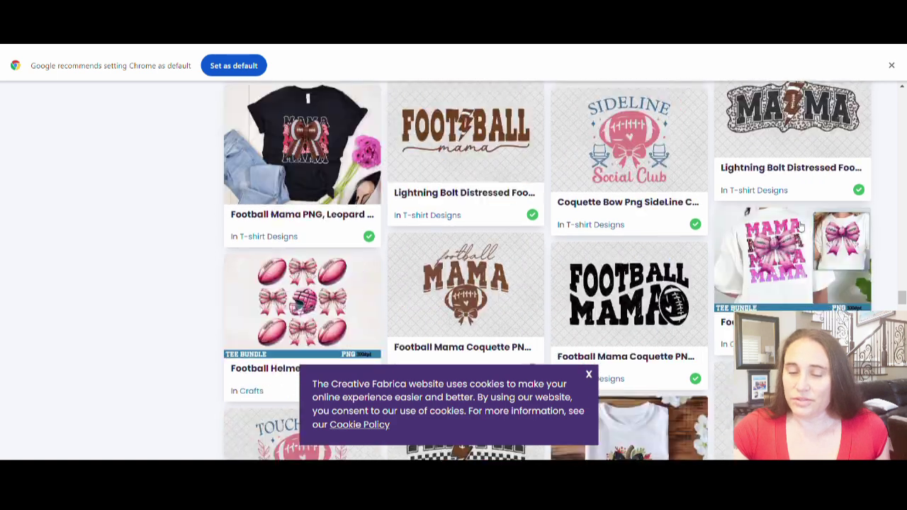
pyautogui.scroll(-4, 402, 157)
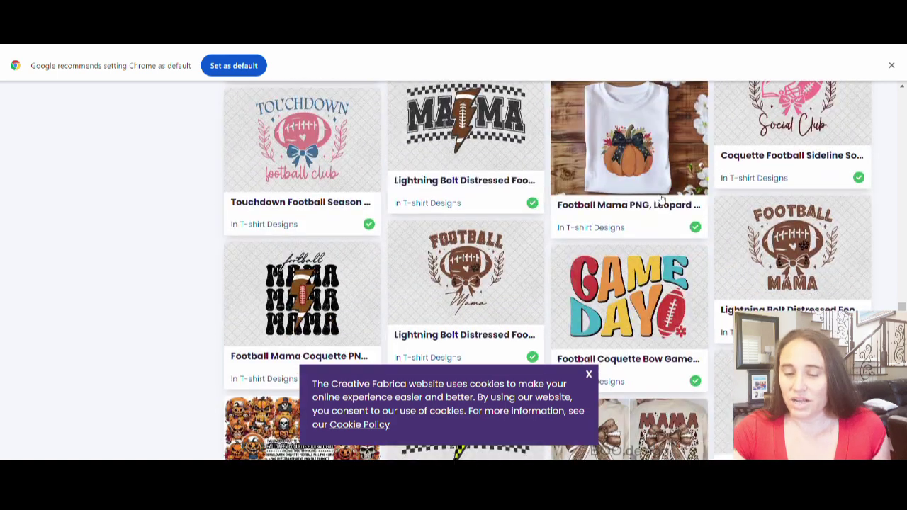
pyautogui.scroll(-5, 760, 251)
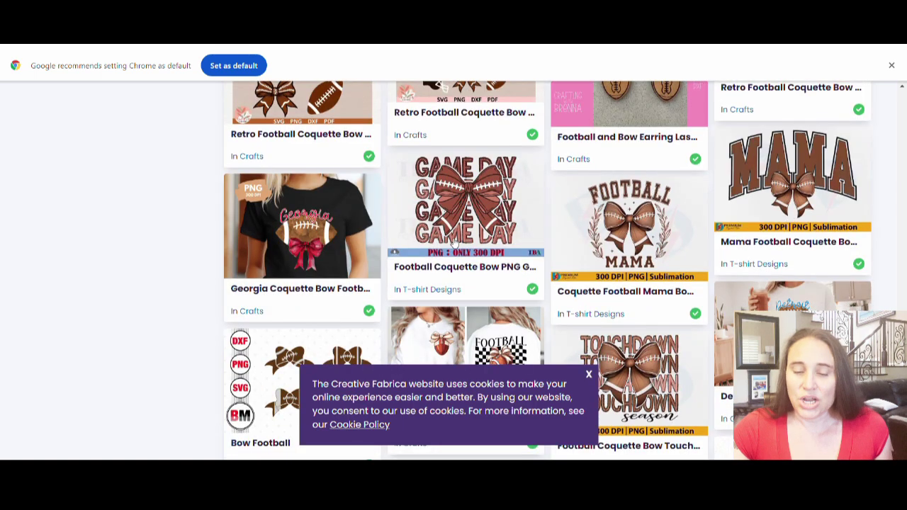
pyautogui.scroll(-3, 621, 235)
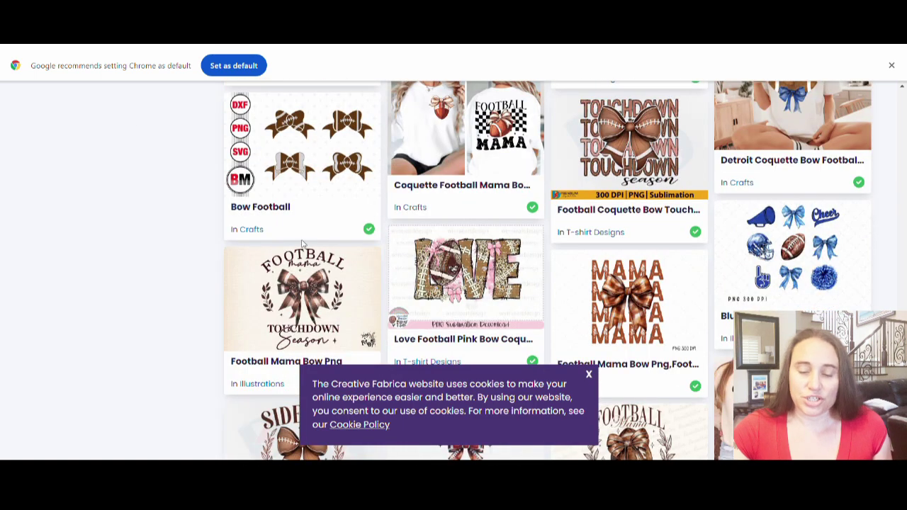
pyautogui.scroll(-2, 600, 248)
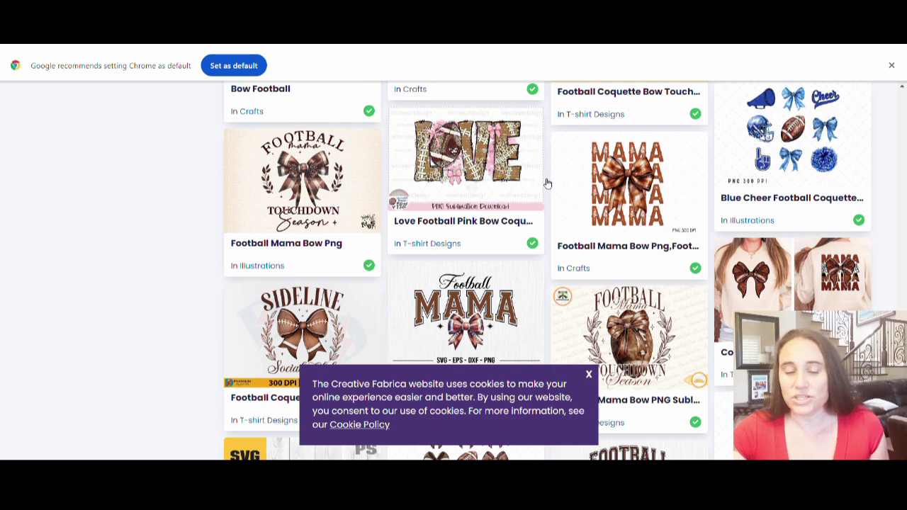
pyautogui.scroll(-1, 445, 193)
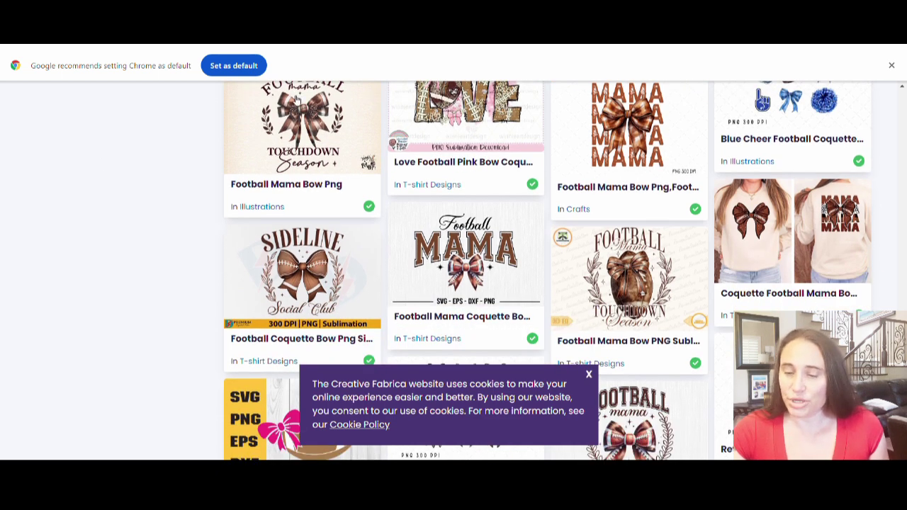
# - Look further through the "football bow" results for the Football Coquette Bow Clipart PNG listing
pyautogui.scroll(-1, 602, 234)
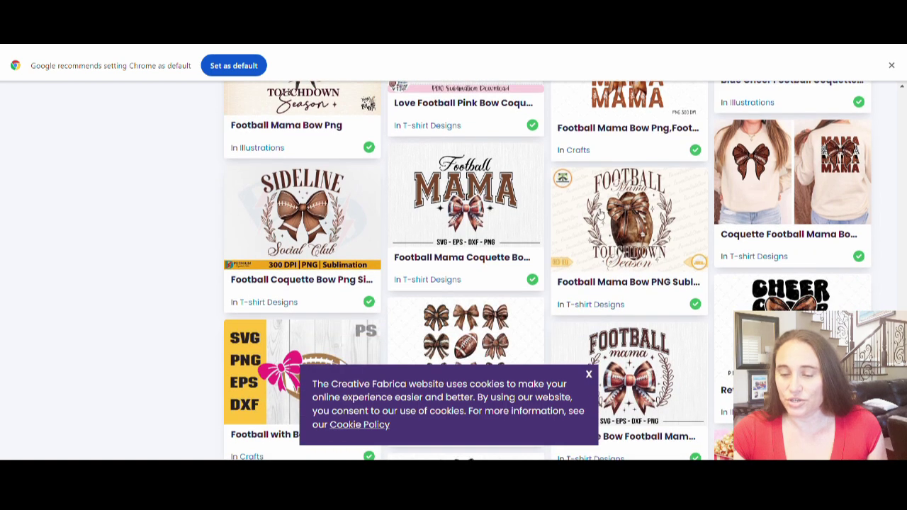
pyautogui.scroll(-1, 601, 223)
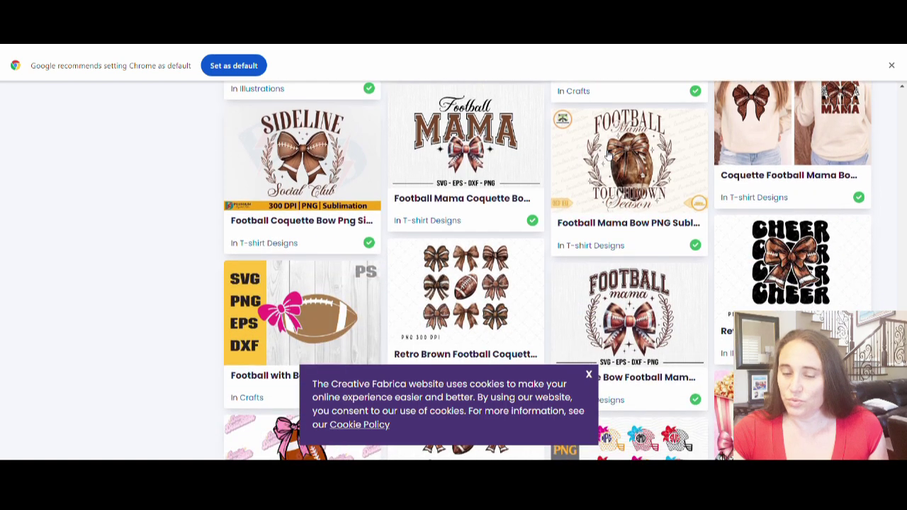
pyautogui.scroll(-3, 641, 174)
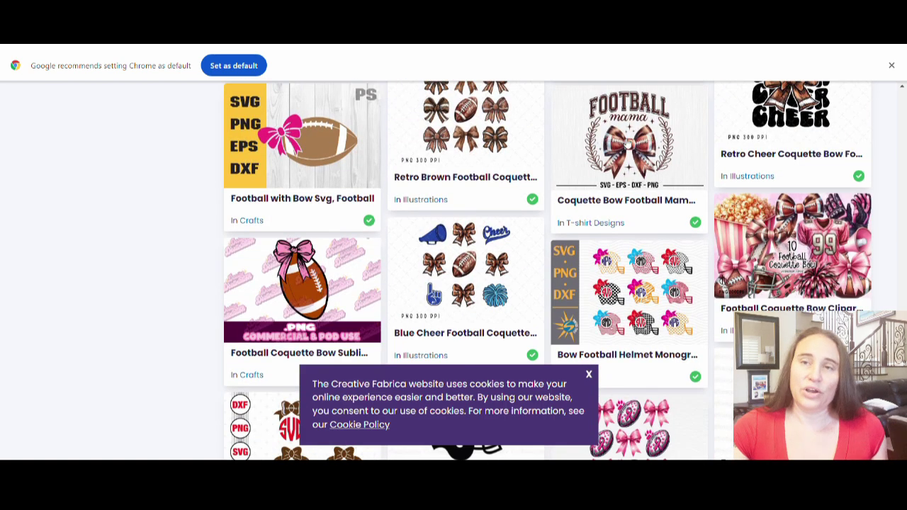
pyautogui.scroll(-5, 255, 258)
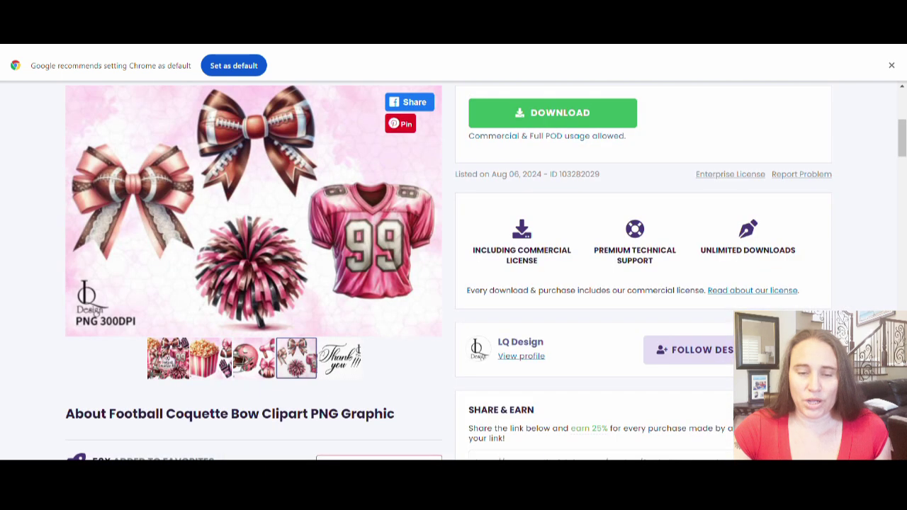
# - Review the preview images of the Football Coquette Bow Clipart PNG set and download the graphics
pyautogui.scroll(3, 713, 239)
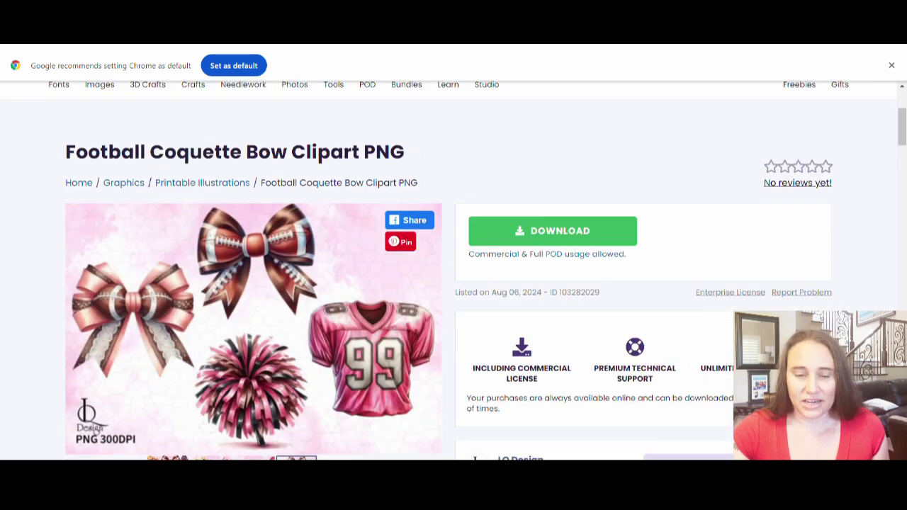
pyautogui.scroll(-2, 449, 170)
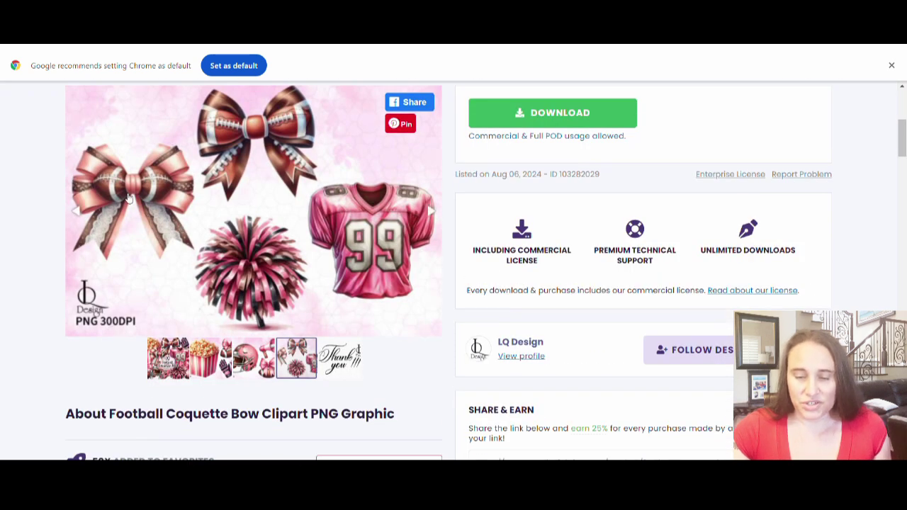
pyautogui.click(244, 356)
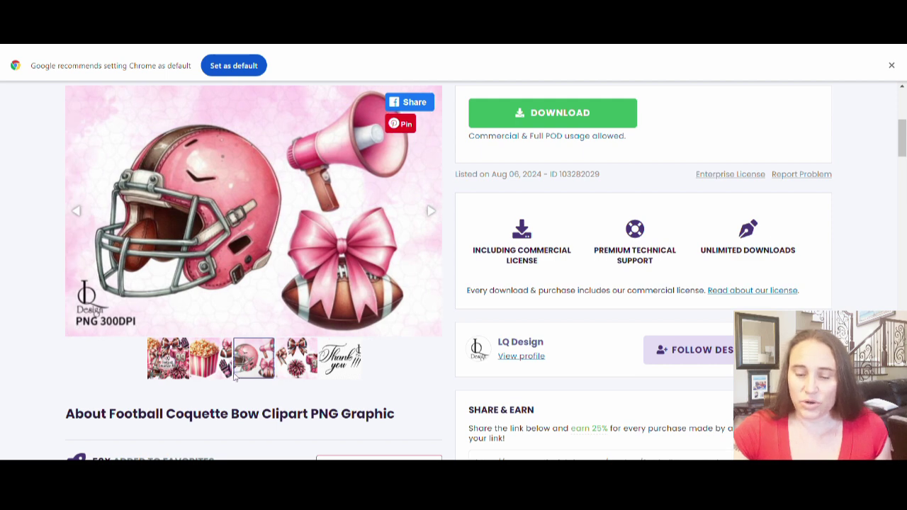
pyautogui.click(219, 360)
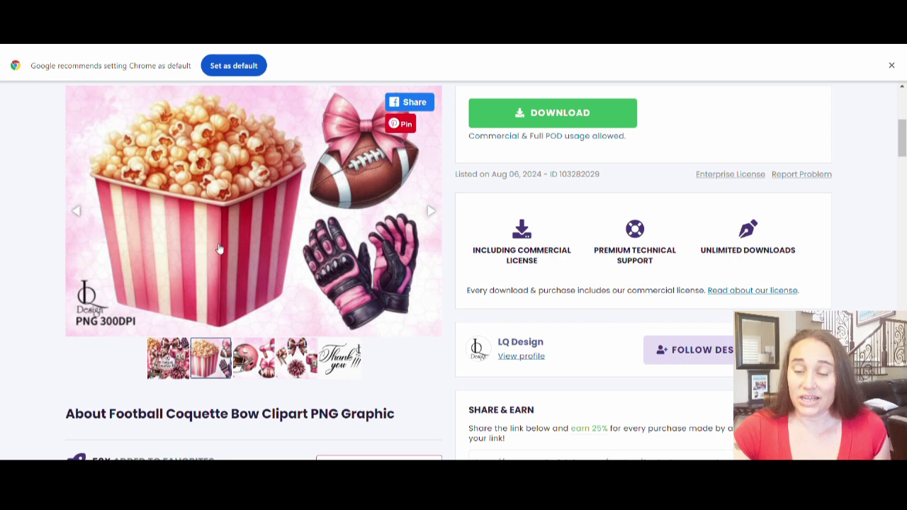
pyautogui.click(573, 118)
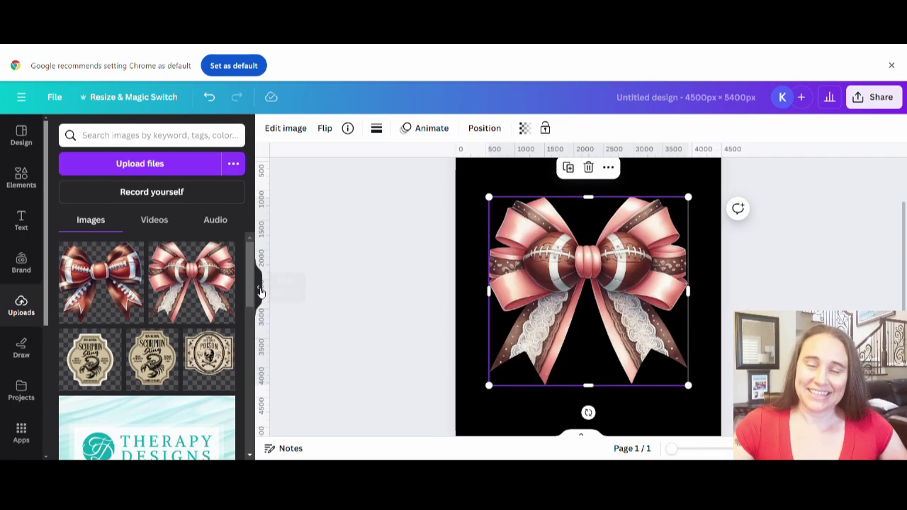
# - Collapse the uploads panel beside the canvas and select the black page in place of the pink football bow
pyautogui.click(258, 286)
pyautogui.click(255, 291)
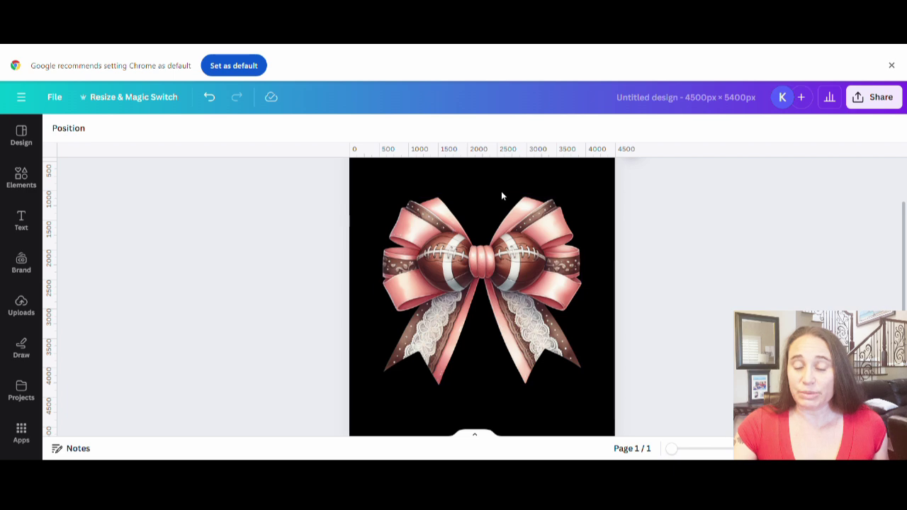
pyautogui.click(576, 187)
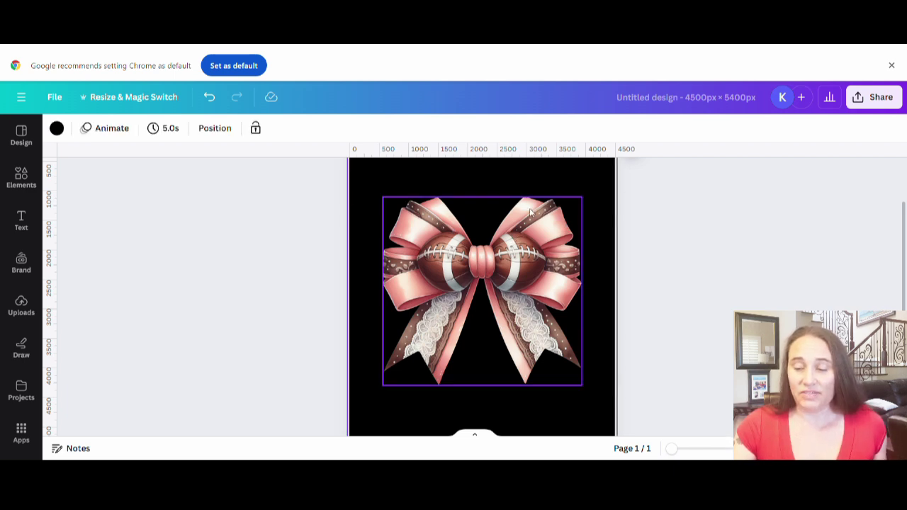
pyautogui.scroll(2, 539, 212)
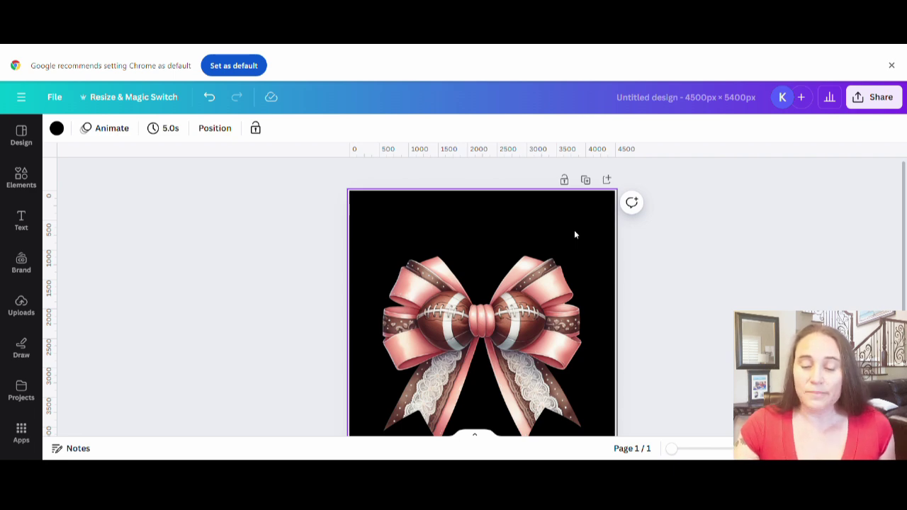
pyautogui.scroll(-1, 574, 234)
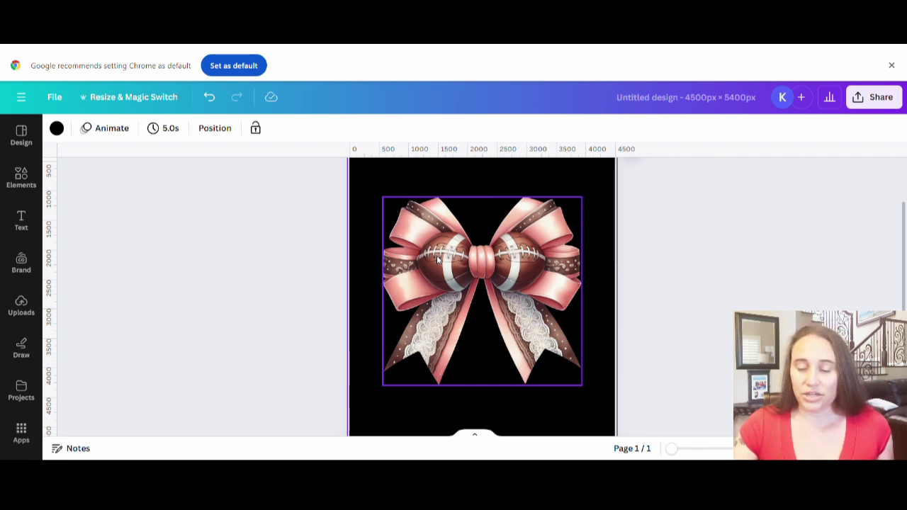
pyautogui.scroll(2, 532, 283)
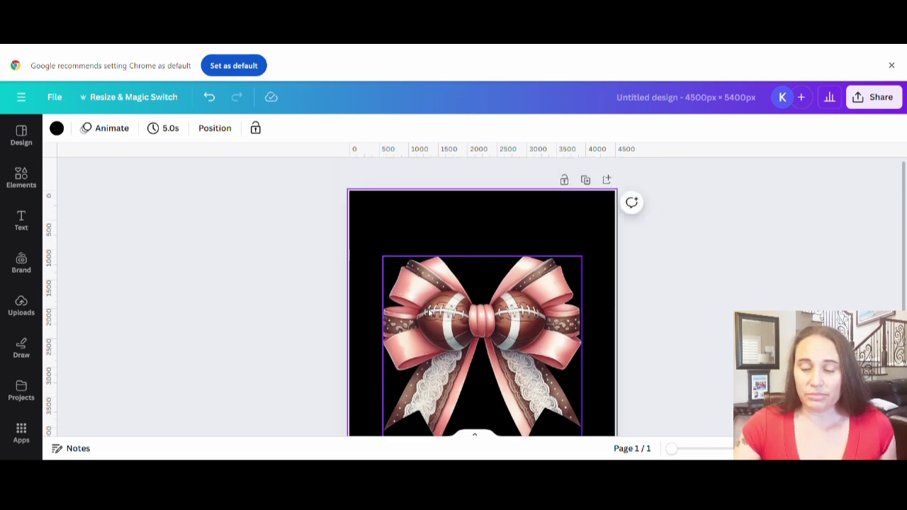
pyautogui.scroll(-2, 447, 235)
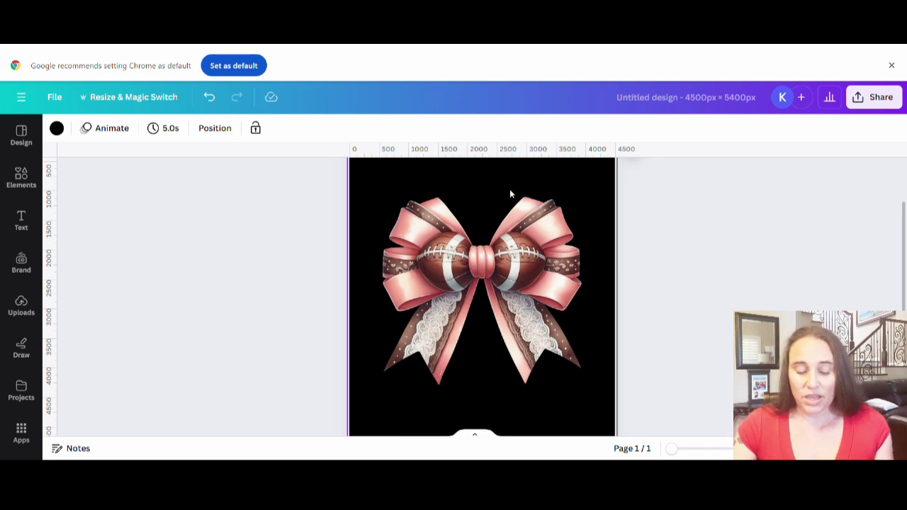
# - Add the text "GAME DAY" over the bow and enlarge it to a font size of about 557
pyautogui.press('t')
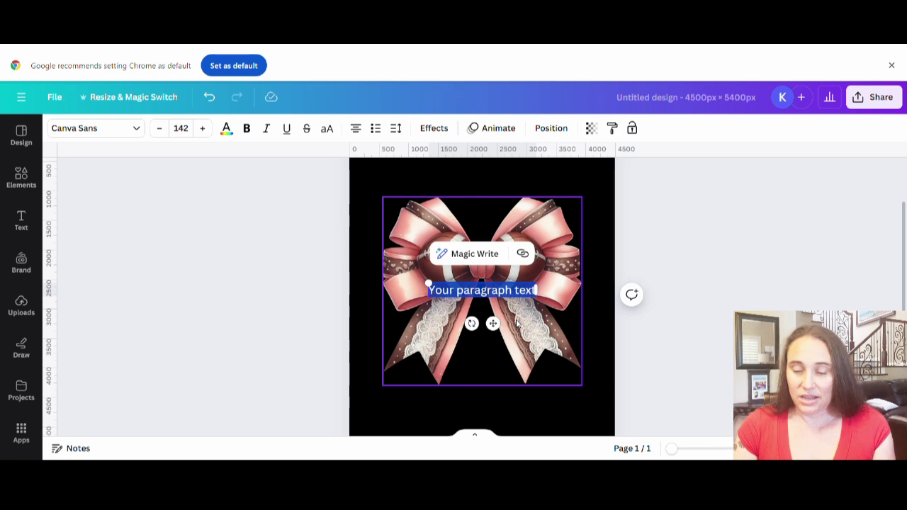
pyautogui.write('GAME DAY')
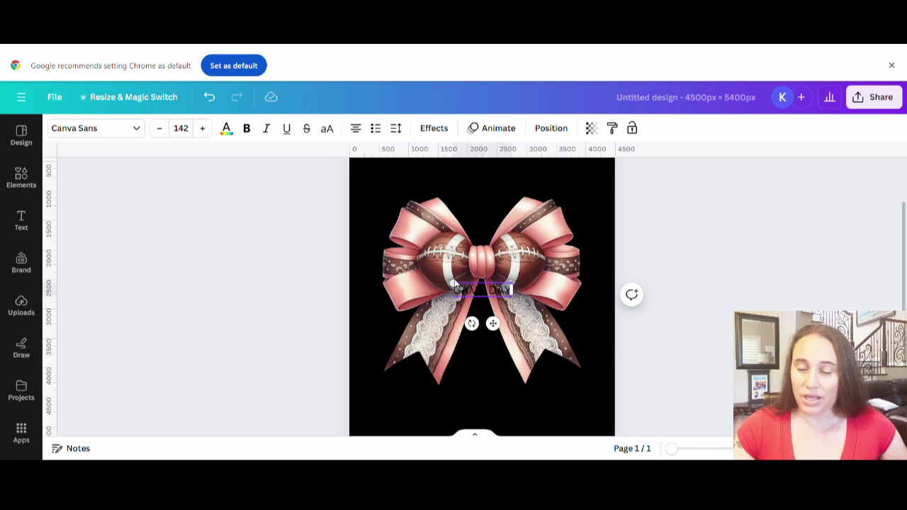
pyautogui.moveTo(454, 284); pyautogui.dragTo(360, 262)
pyautogui.moveTo(513, 263); pyautogui.dragTo(588, 244)
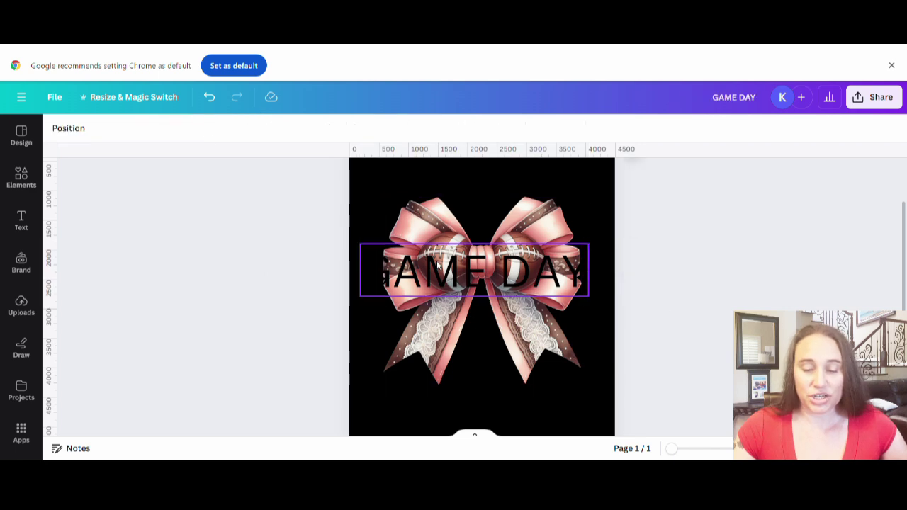
# - Color the "GAME DAY" text with the light pink picked from the bow's photo colors
pyautogui.click(227, 129)
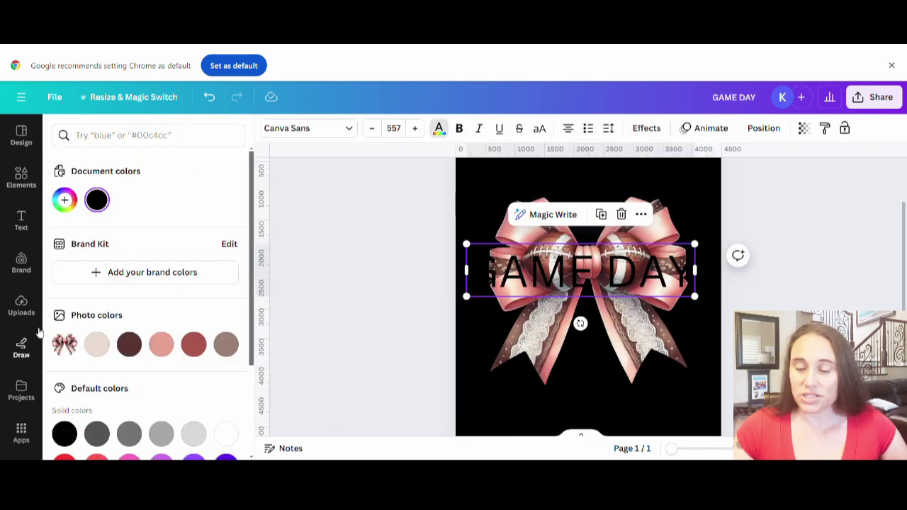
pyautogui.click(161, 344)
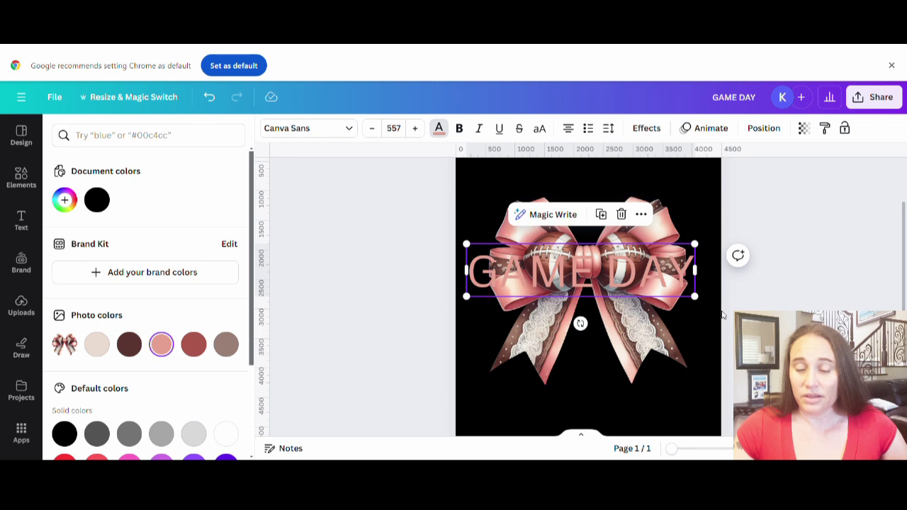
pyautogui.press('Escape')
# - Move the "GAME DAY" text up near the page's top edge and shift the bow down below it
pyautogui.moveTo(549, 290); pyautogui.dragTo(557, 205)
pyautogui.scroll(2, 605, 251)
pyautogui.moveTo(489, 322); pyautogui.dragTo(488, 358)
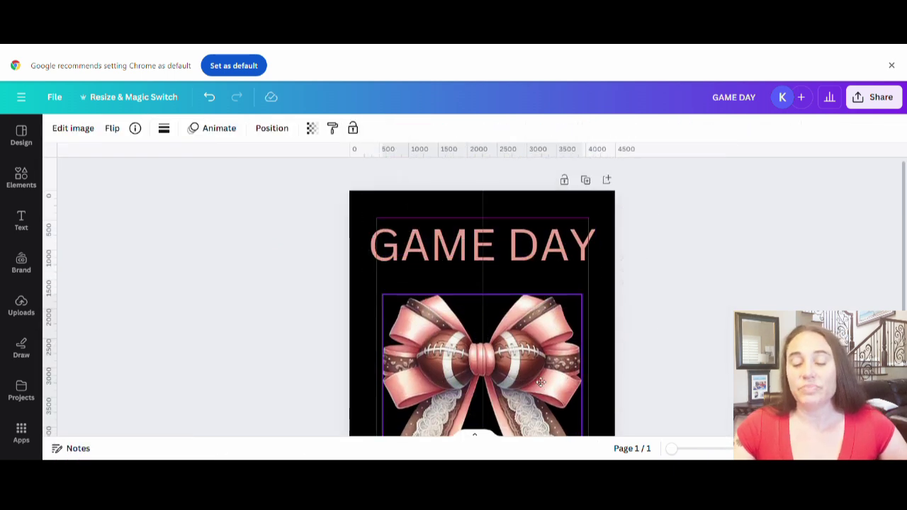
pyautogui.click(686, 237)
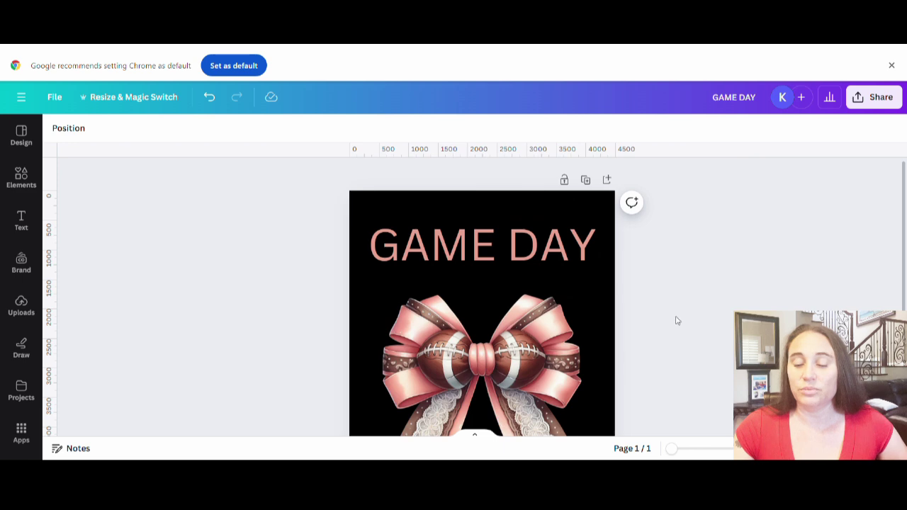
pyautogui.moveTo(564, 259); pyautogui.dragTo(559, 238)
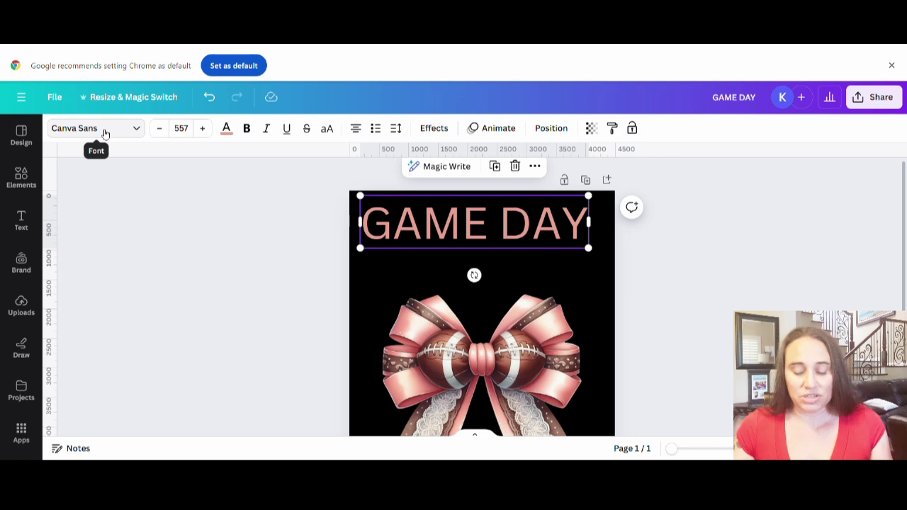
# - Search the fonts for "LEAGUE" and set the "GAME DAY" text in League Gothic
pyautogui.click(105, 132)
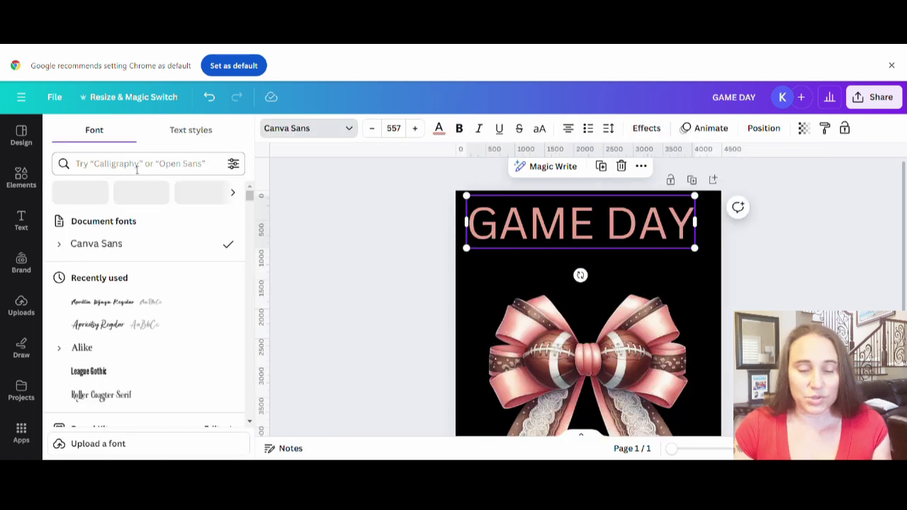
pyautogui.click(136, 168)
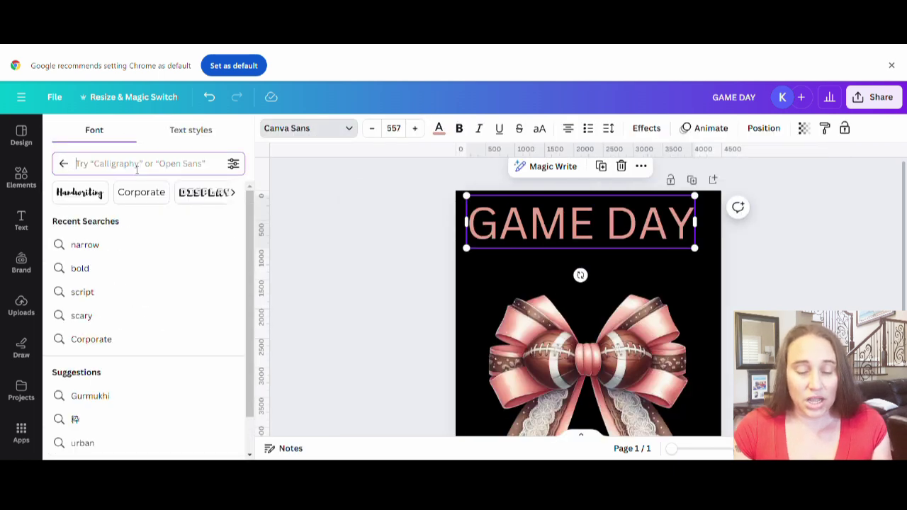
pyautogui.write('LEAGUE')
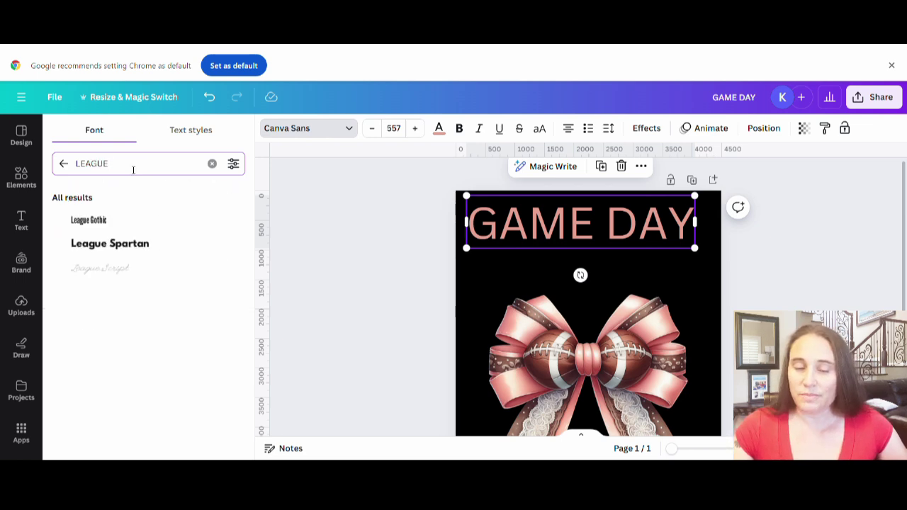
pyautogui.click(141, 220)
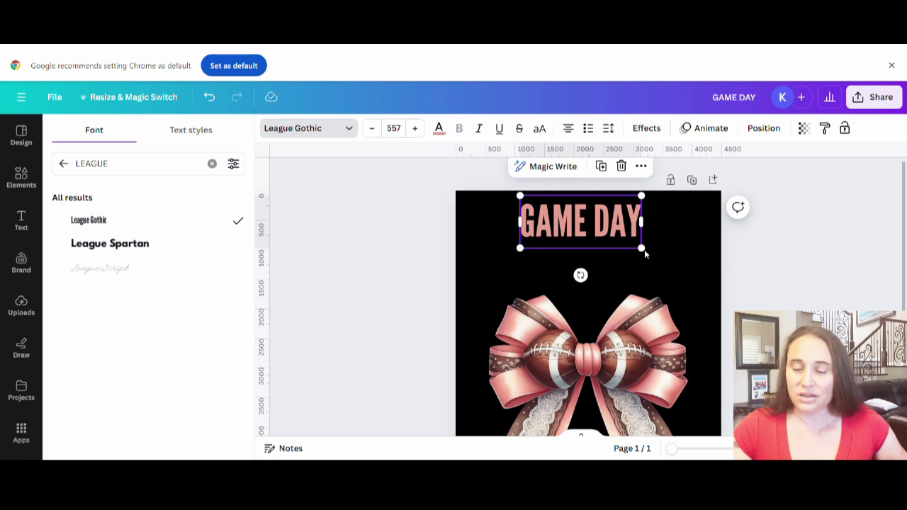
# - Enlarge the "GAME DAY" text to a font size of about 1111 and center it across the top of the page
pyautogui.moveTo(642, 248); pyautogui.dragTo(708, 320)
pyautogui.moveTo(528, 289); pyautogui.dragTo(477, 304)
pyautogui.moveTo(487, 255); pyautogui.dragTo(479, 249)
pyautogui.click(702, 249)
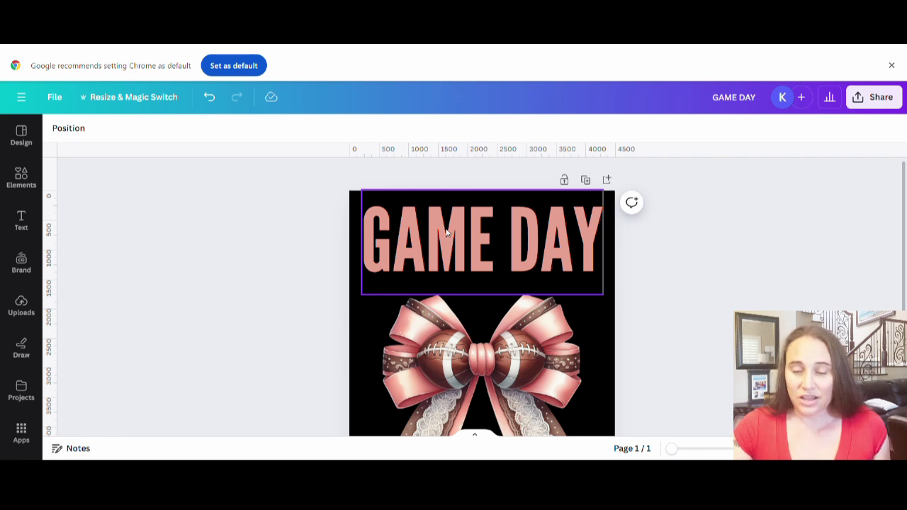
# - Duplicate the "GAME DAY" text three times and stack the copies at even spacing down to the page's bottom
pyautogui.click(476, 243)
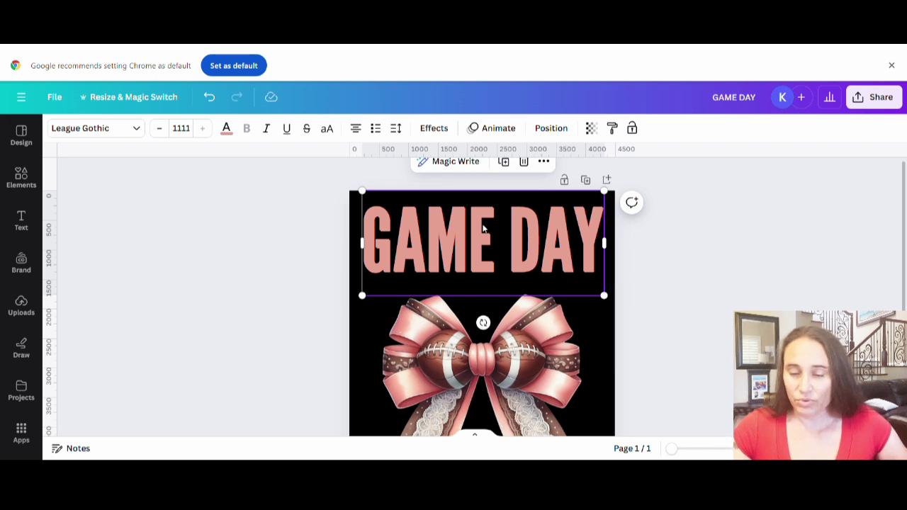
pyautogui.moveTo(488, 229); pyautogui.dragTo(490, 301)
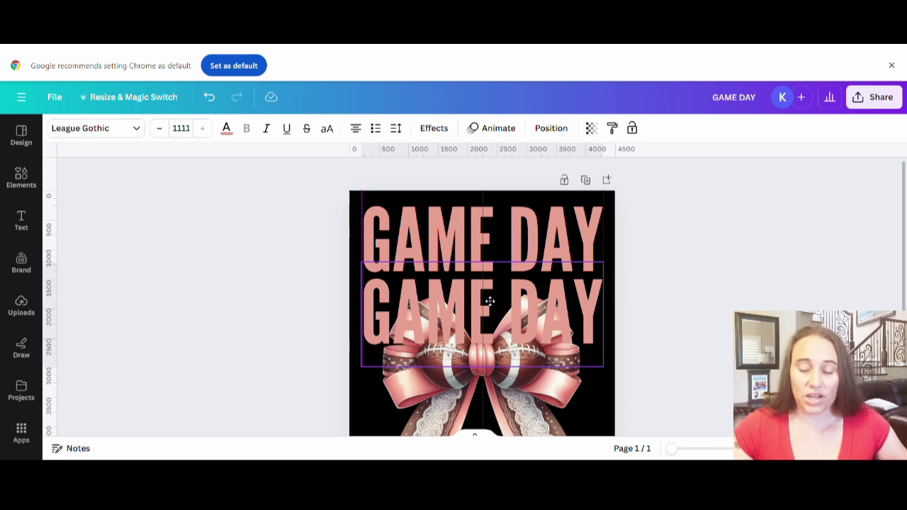
pyautogui.click(489, 301)
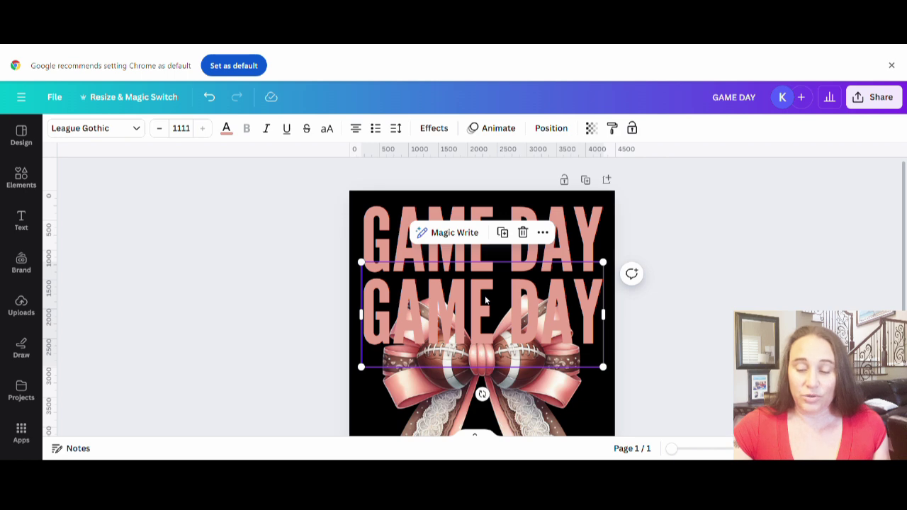
pyautogui.hotkey('ctrl', 'd')
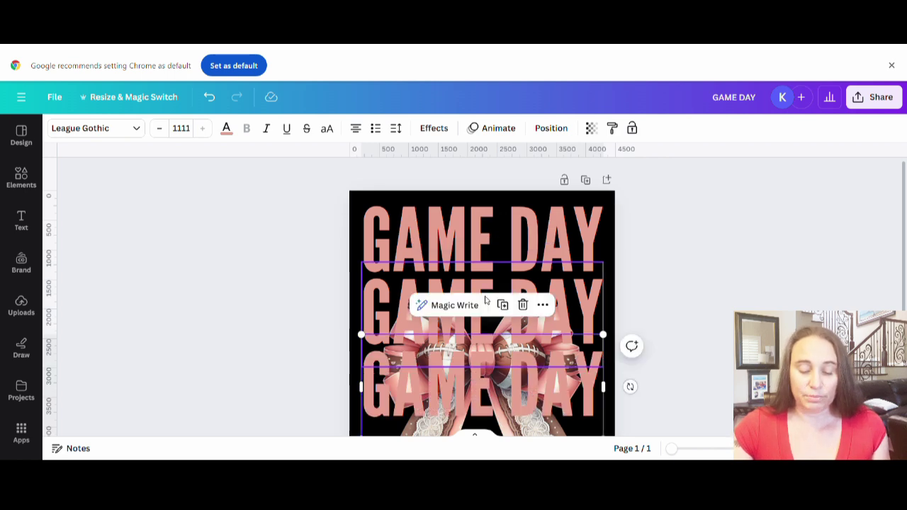
pyautogui.scroll(-2, 783, 298)
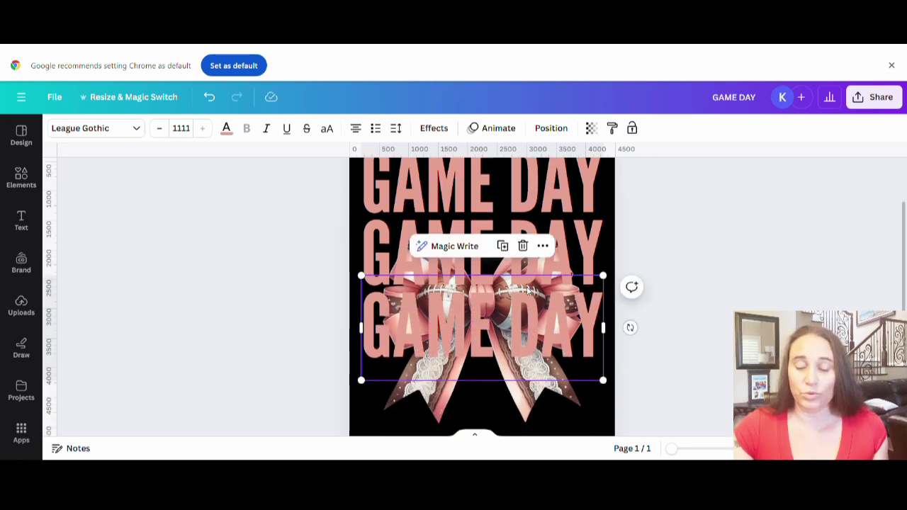
pyautogui.moveTo(481, 327)
pyautogui.mouseDown()
pyautogui.moveTo(481, 374)
pyautogui.moveTo(482, 341)
pyautogui.mouseUp()
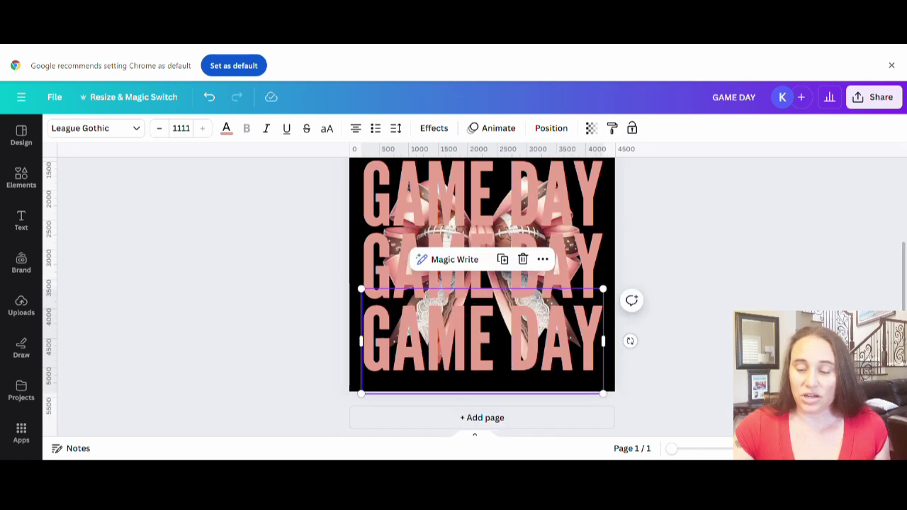
pyautogui.click(770, 289)
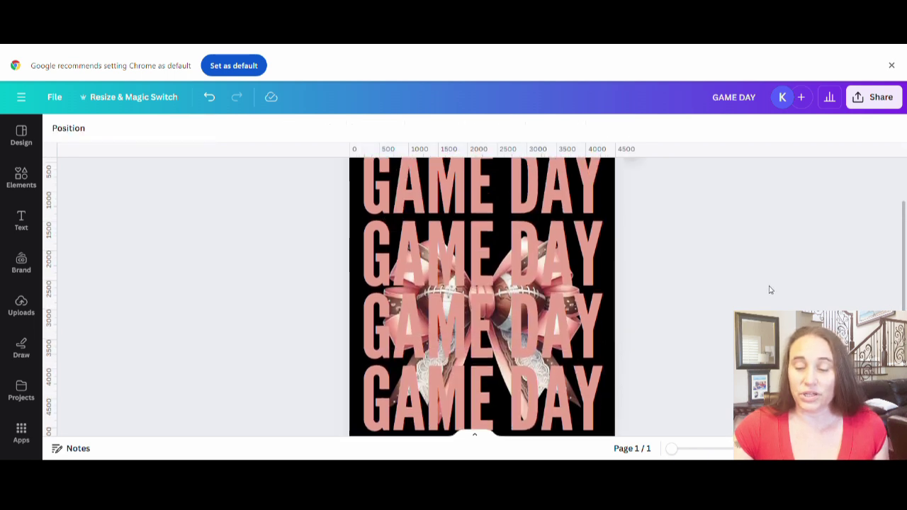
# - Send the second, third and fourth "GAME DAY" lines backward so the bow sits in front of them
pyautogui.moveTo(563, 202); pyautogui.dragTo(563, 328)
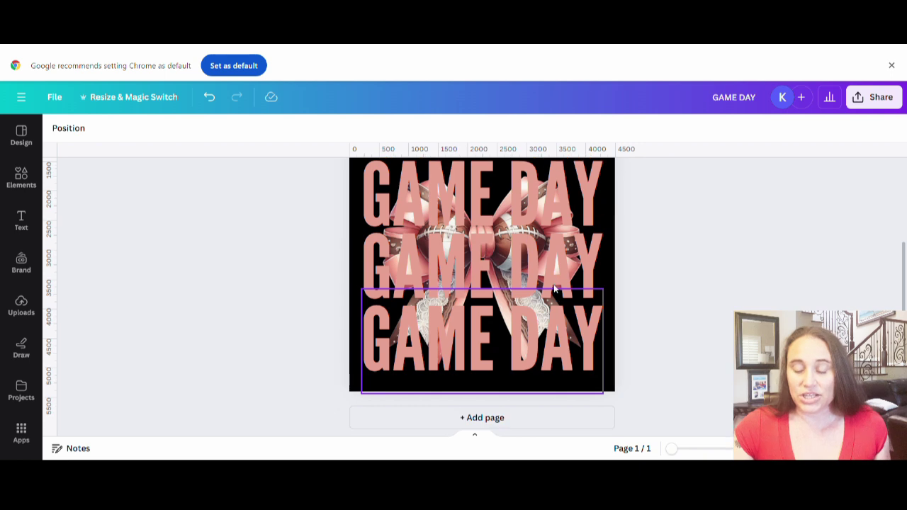
pyautogui.click(644, 326)
pyautogui.scroll(-2, 646, 312)
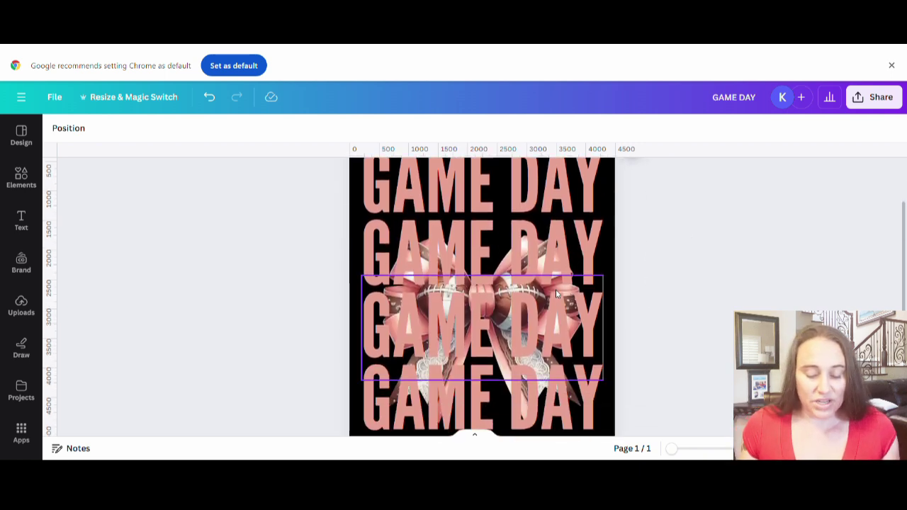
pyautogui.click(519, 252)
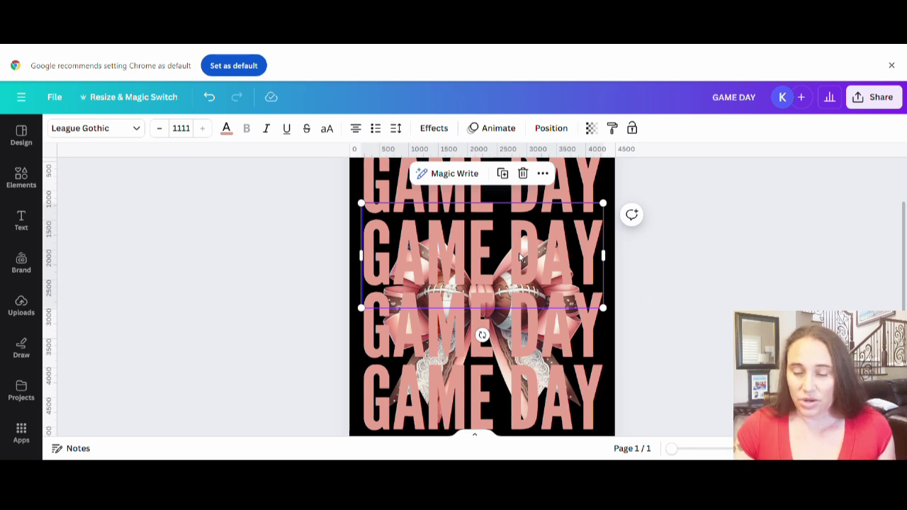
pyautogui.hotkey('ctrl', '[')
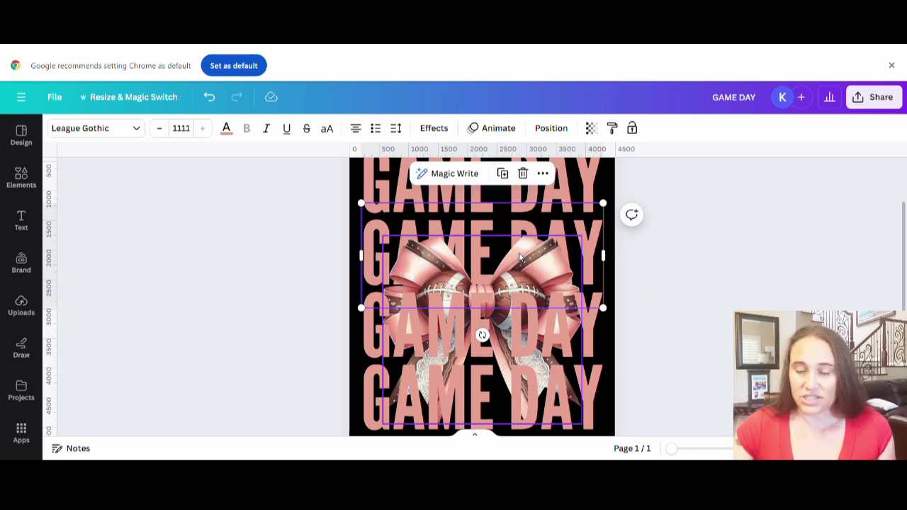
pyautogui.click(594, 311)
pyautogui.hotkey('ctrl', '[')
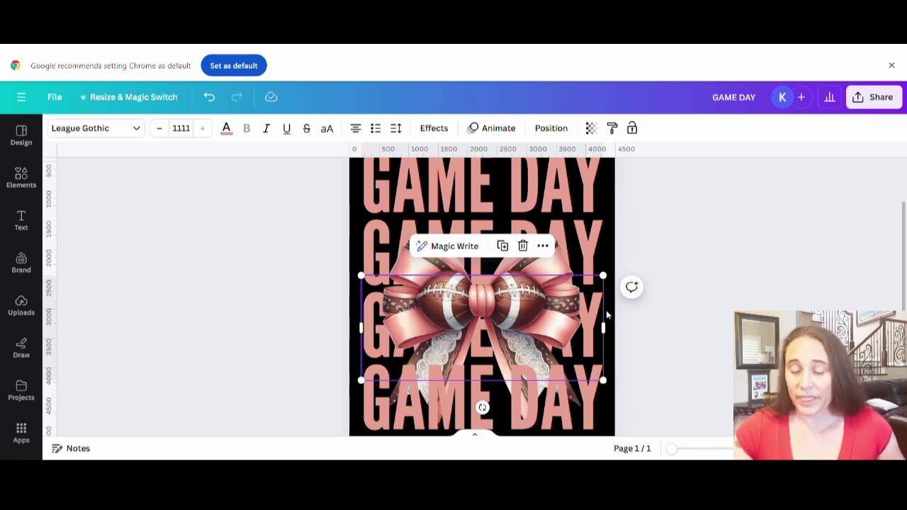
pyautogui.click(575, 388)
pyautogui.hotkey('ctrl', '[')
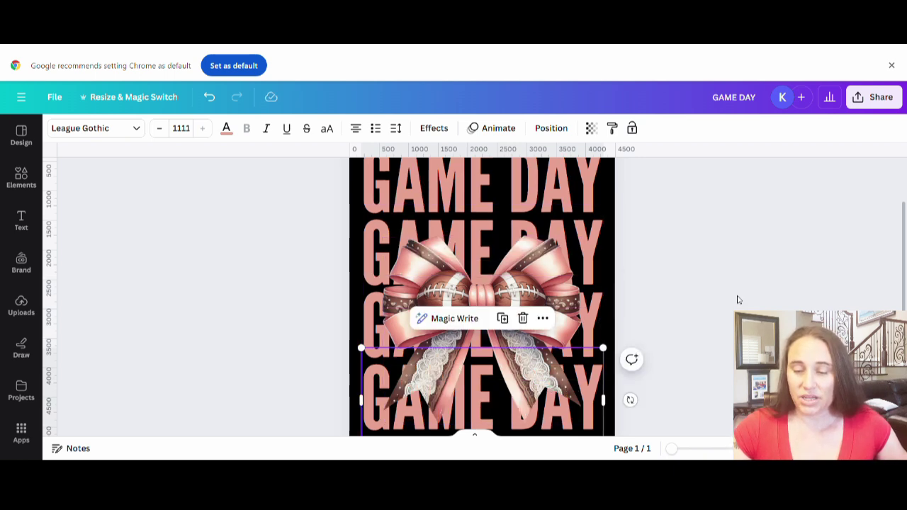
pyautogui.click(736, 299)
# - Move the bow up the page, keeping it horizontally centered over the stacked "GAME DAY" lines
pyautogui.click(594, 349)
pyautogui.moveTo(487, 322); pyautogui.dragTo(492, 262)
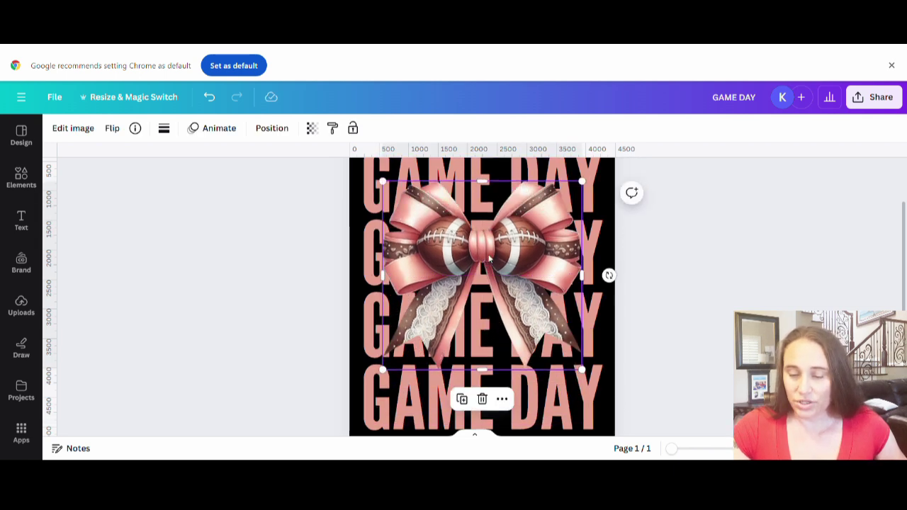
pyautogui.moveTo(487, 253); pyautogui.dragTo(493, 267)
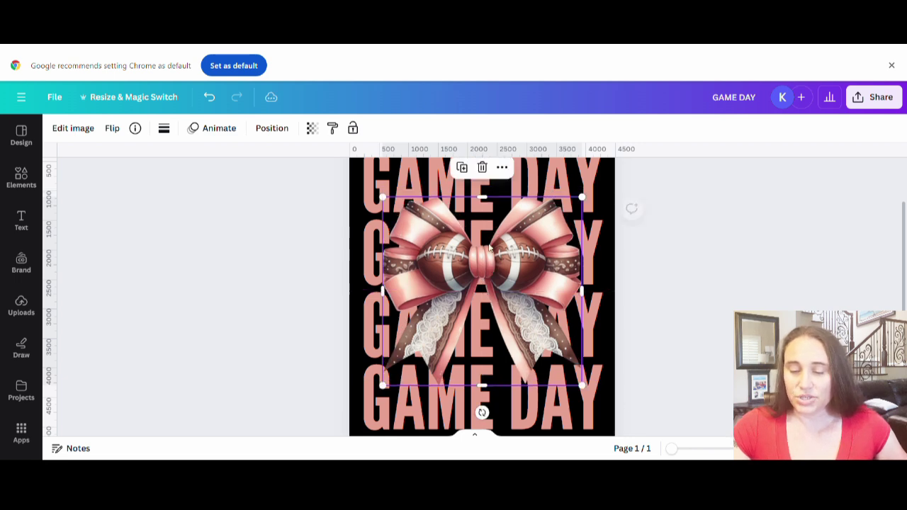
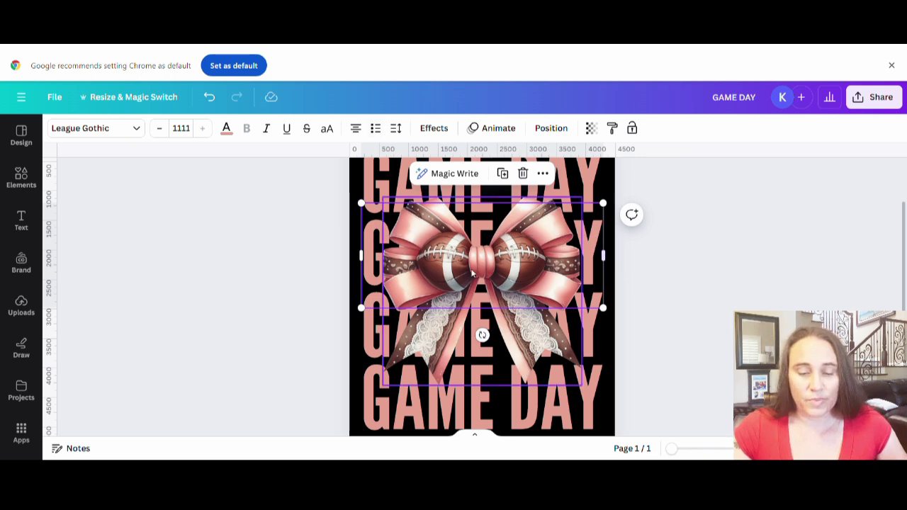
# - Recolor the second "GAME DAY" line with the light pink #F8D1C7 sampled from the bow
pyautogui.click(226, 128)
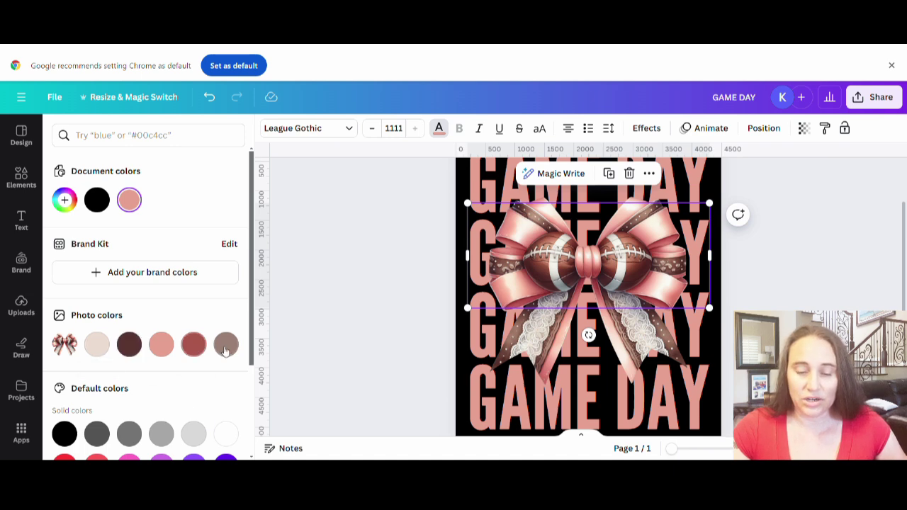
pyautogui.click(71, 207)
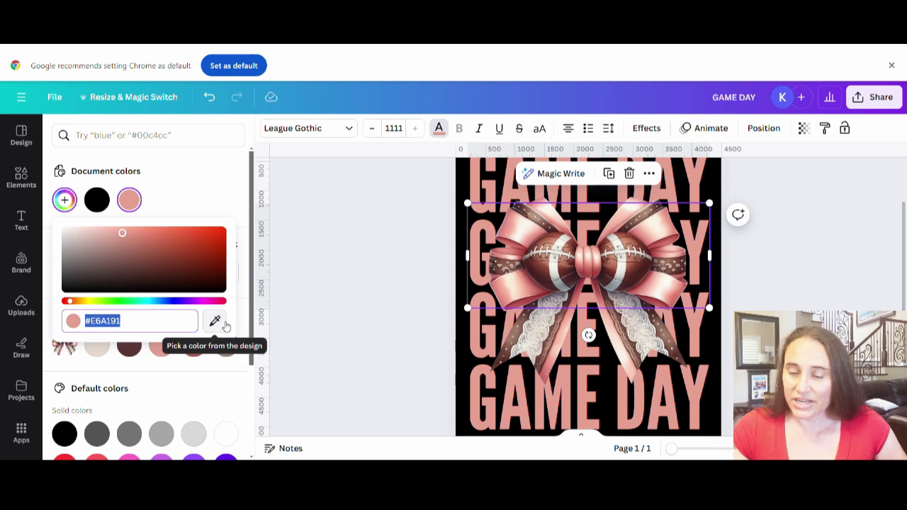
pyautogui.click(215, 322)
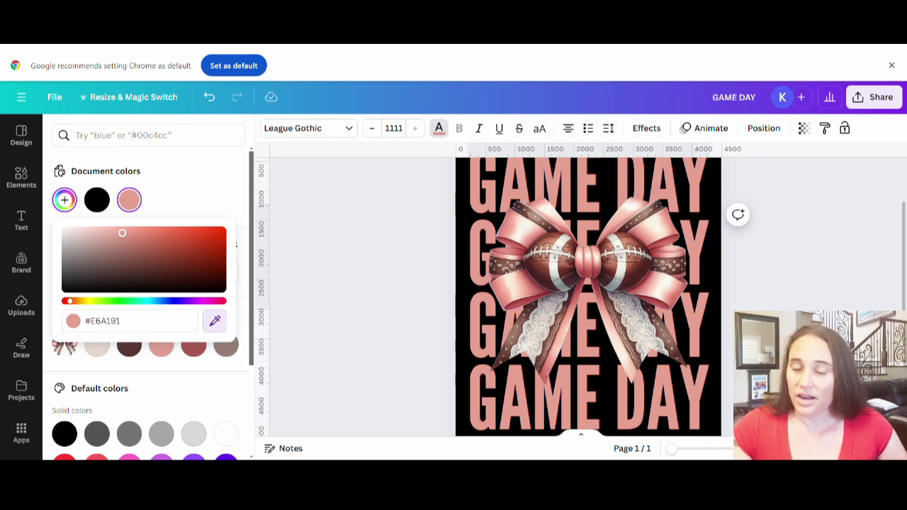
pyautogui.click(499, 296)
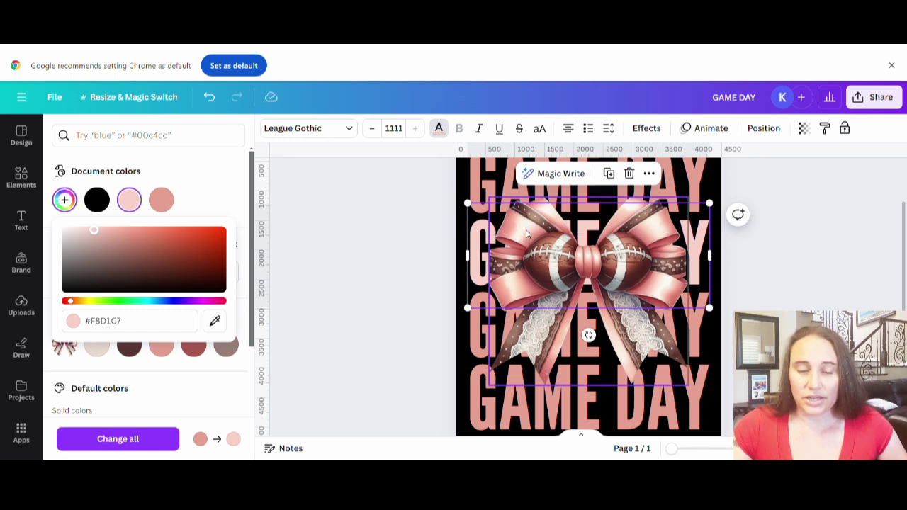
# - Recolor the third "GAME DAY" line with the brown #AC816D sampled from the bow
pyautogui.click(473, 305)
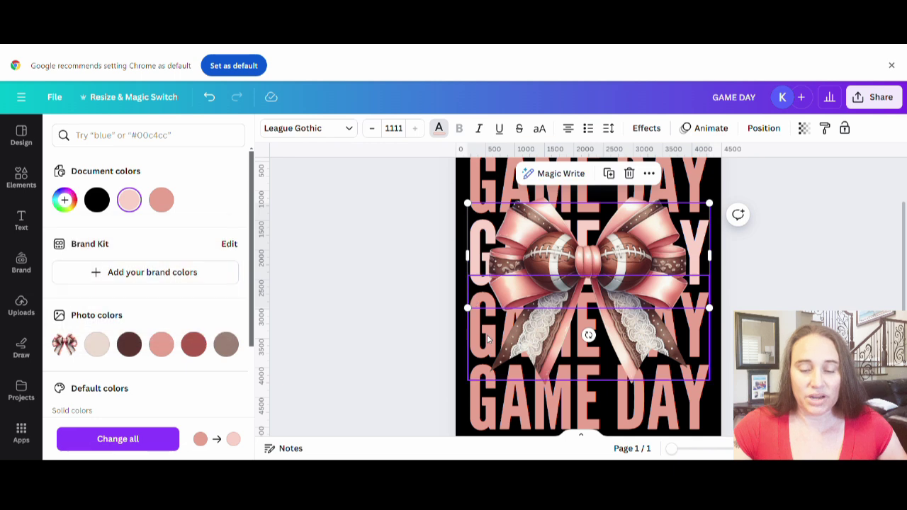
pyautogui.click(65, 201)
pyautogui.click(214, 321)
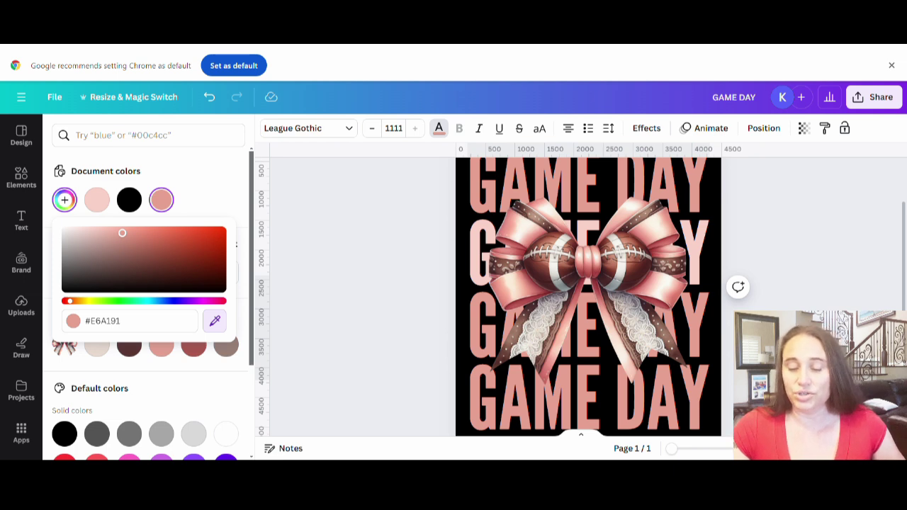
pyautogui.click(554, 340)
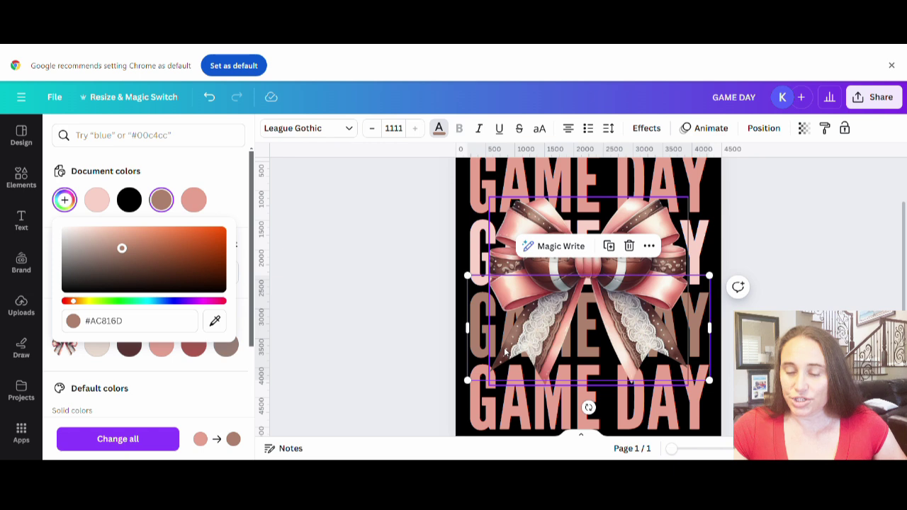
pyautogui.click(214, 320)
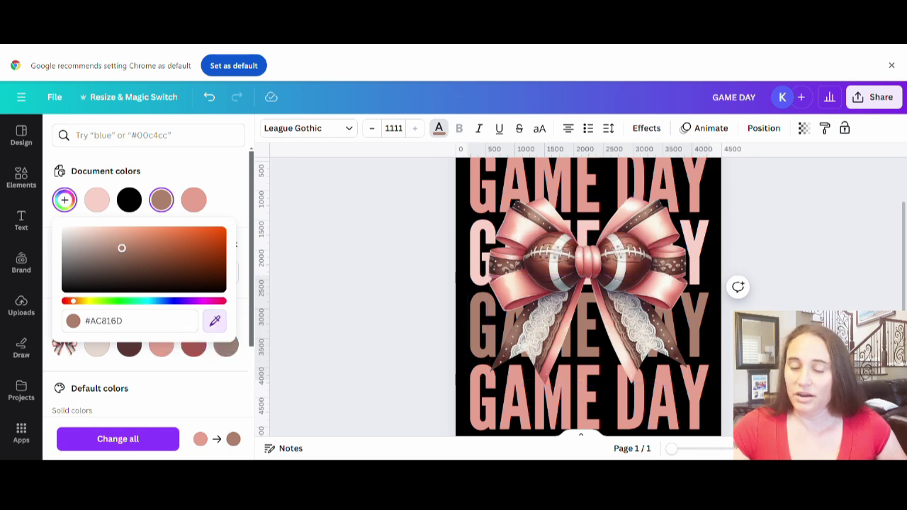
pyautogui.press('Escape')
pyautogui.press('Escape')
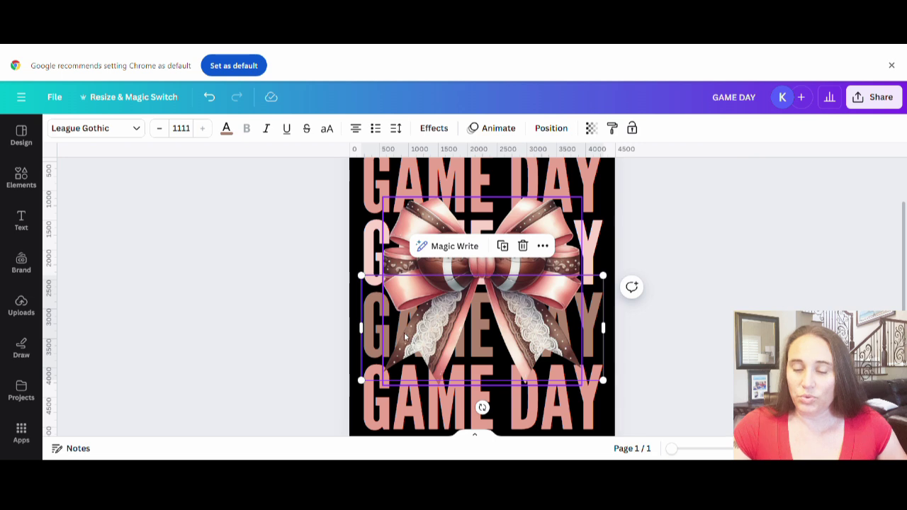
pyautogui.click(694, 329)
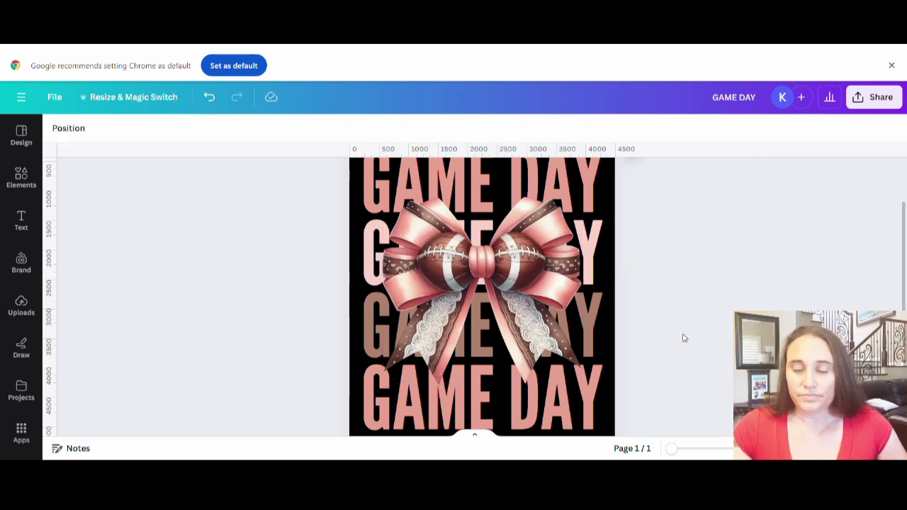
# - Recolor the bottom "GAME DAY" line with the darker pink #D88273 sampled from the design
pyautogui.scroll(-2, 680, 340)
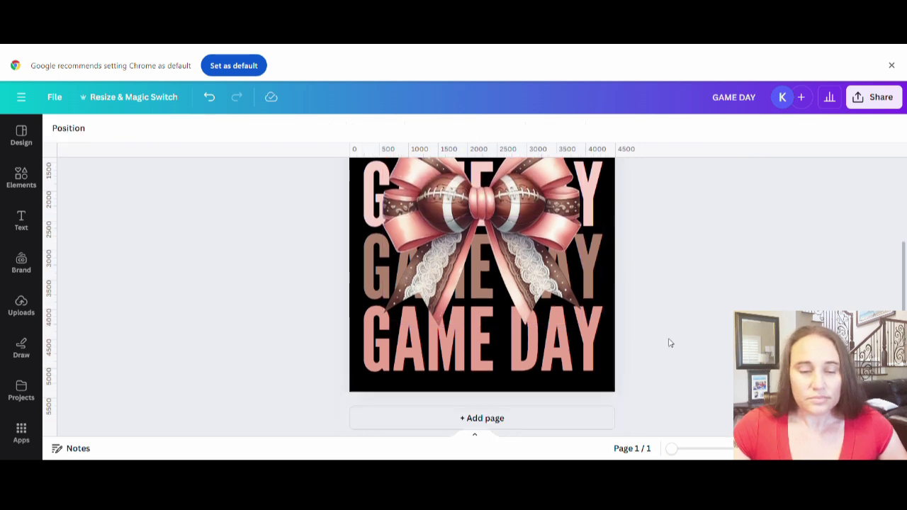
pyautogui.click(550, 345)
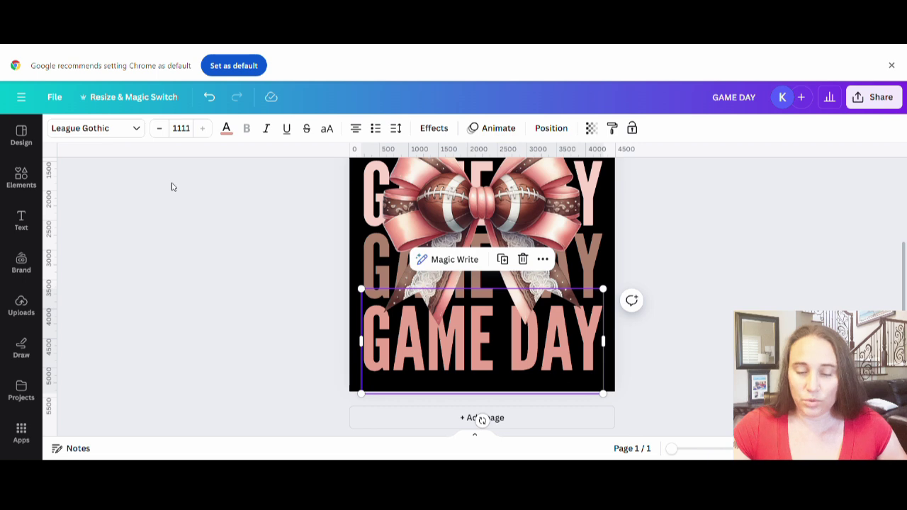
pyautogui.click(226, 129)
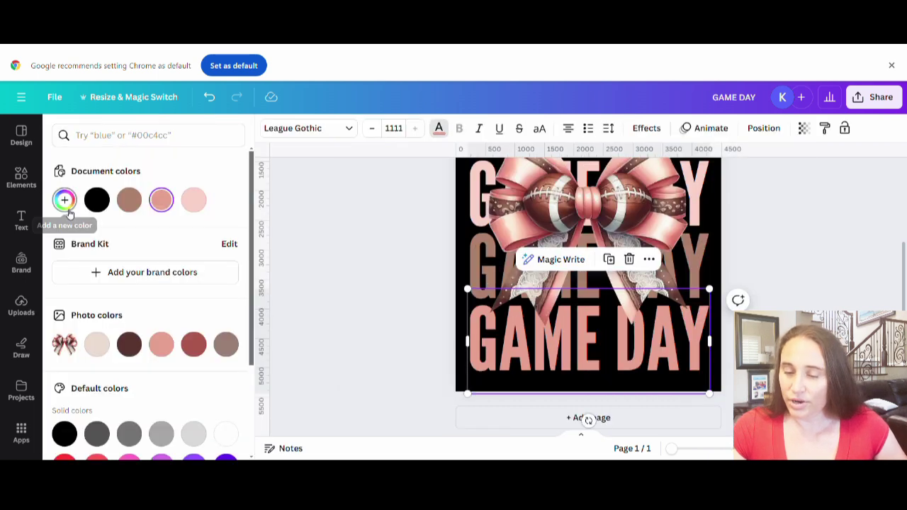
pyautogui.click(67, 210)
pyautogui.click(221, 329)
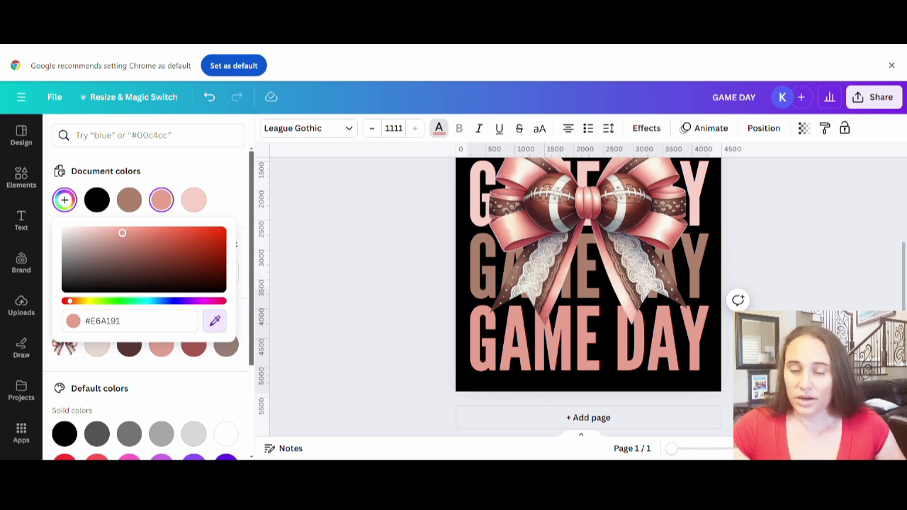
pyautogui.click(587, 415)
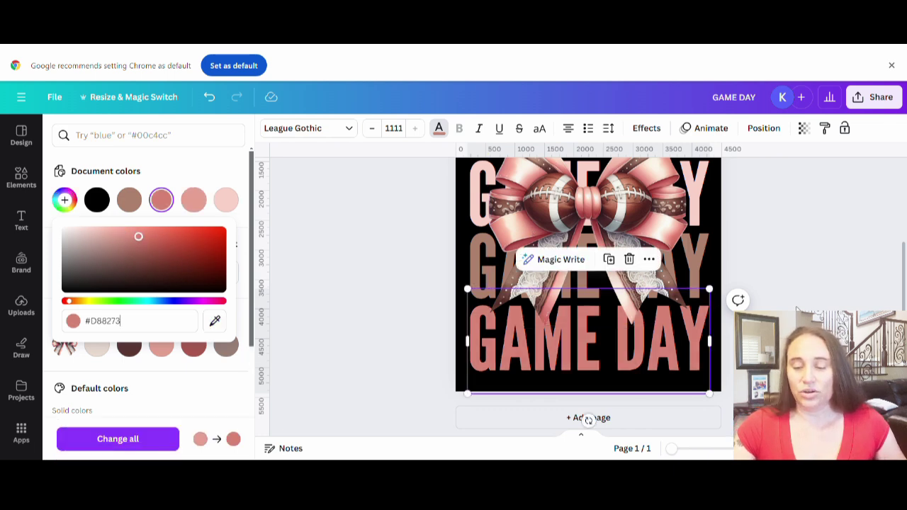
pyautogui.click(799, 310)
# - Examine how the bow and the recolored "GAME DAY" lines look over the whole black page
pyautogui.scroll(3, 799, 309)
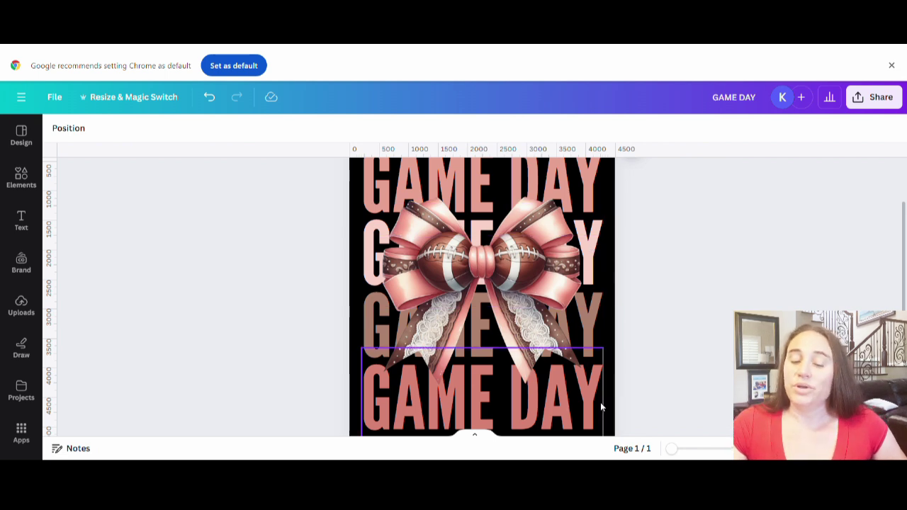
pyautogui.scroll(2, 670, 237)
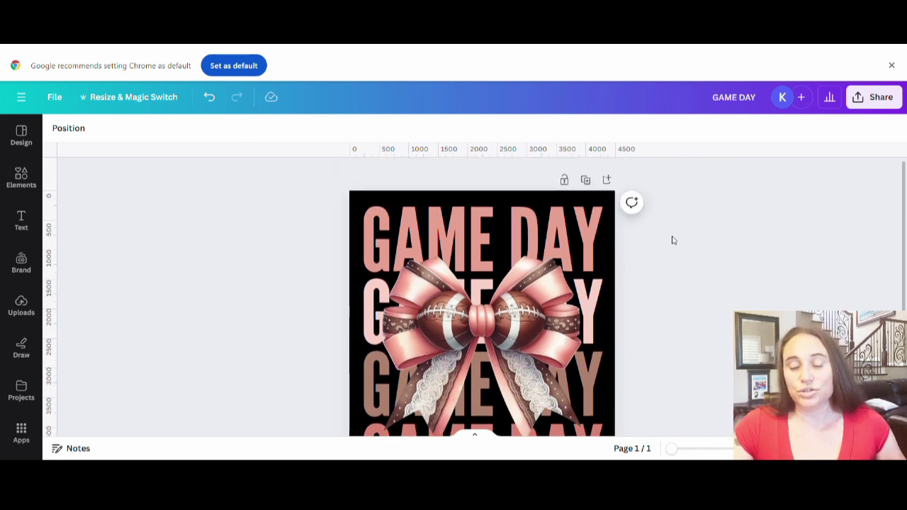
pyautogui.scroll(-3, 671, 237)
pyautogui.scroll(-1, 670, 237)
pyautogui.scroll(2, 660, 247)
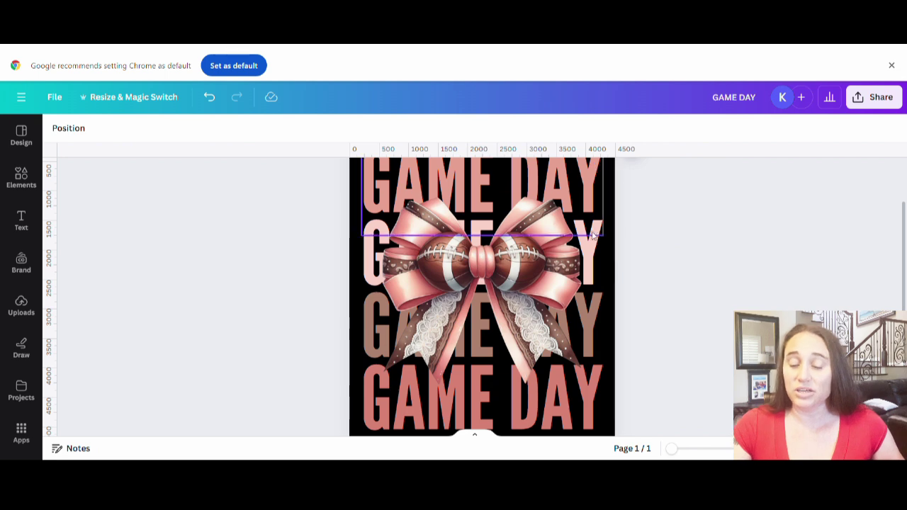
pyautogui.scroll(-2, 654, 316)
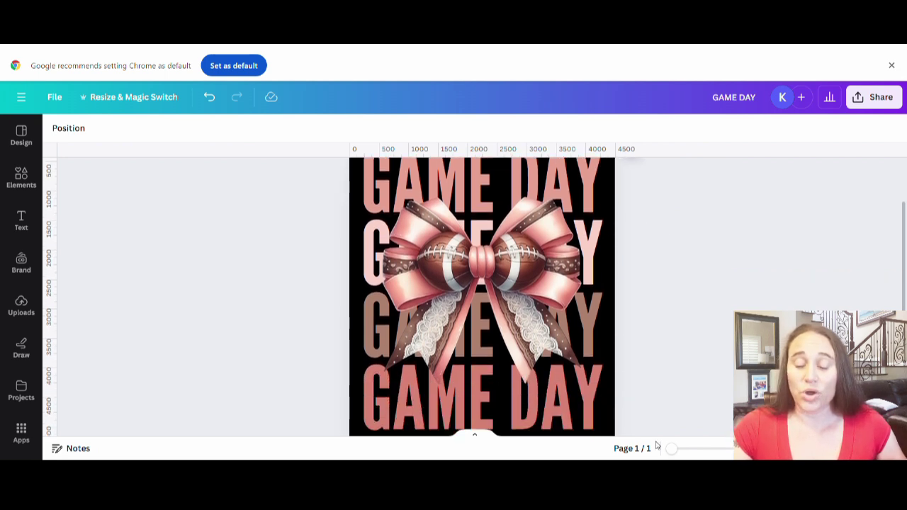
pyautogui.scroll(2, 582, 248)
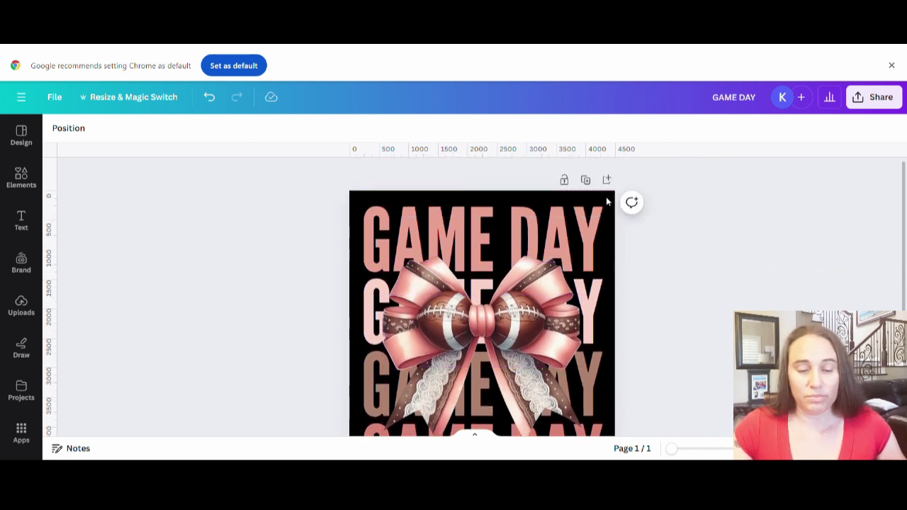
# - Remove the black background from the page and review the bow and text without it
pyautogui.click(611, 205)
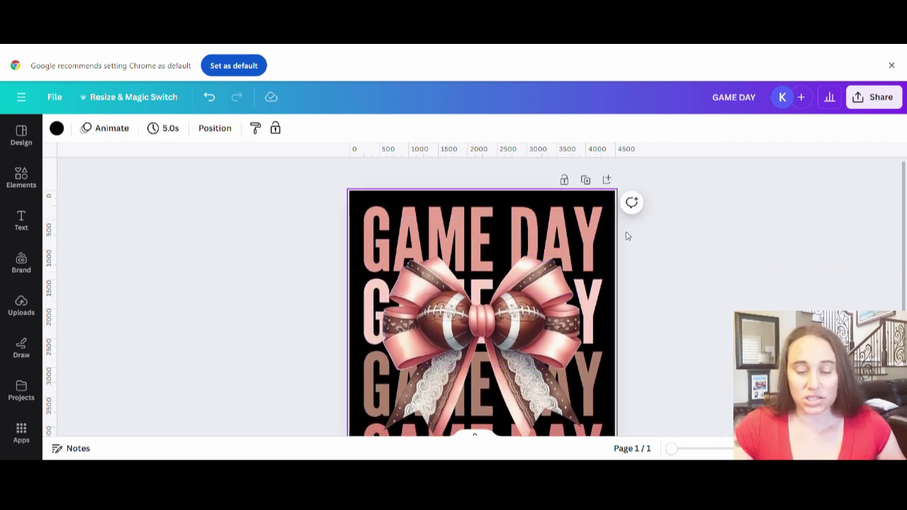
pyautogui.click(56, 128)
pyautogui.scroll(-1, 212, 354)
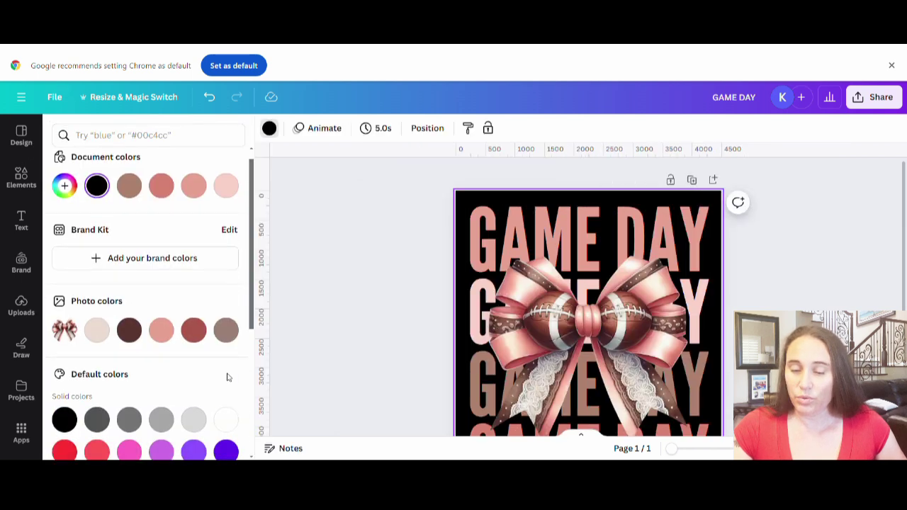
pyautogui.click(226, 375)
pyautogui.press('Escape')
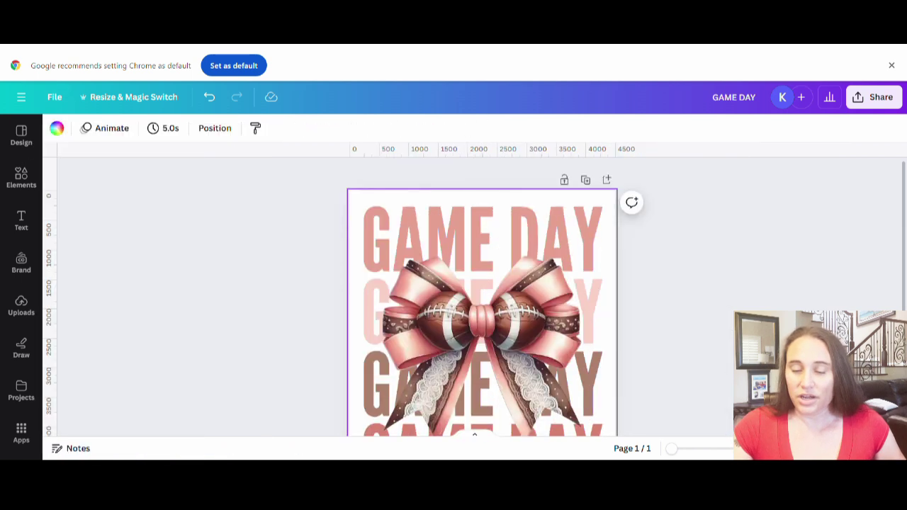
pyautogui.scroll(-3, 482, 283)
pyautogui.scroll(4, 751, 309)
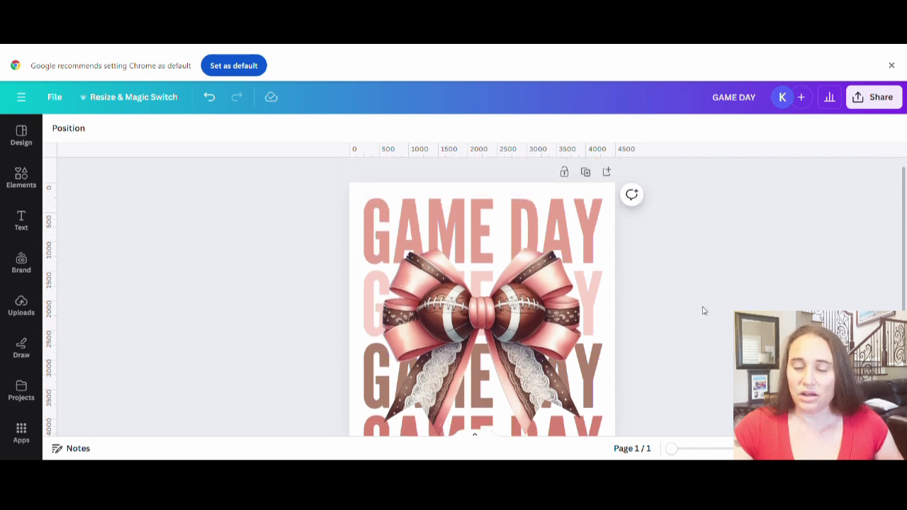
pyautogui.scroll(-3, 603, 197)
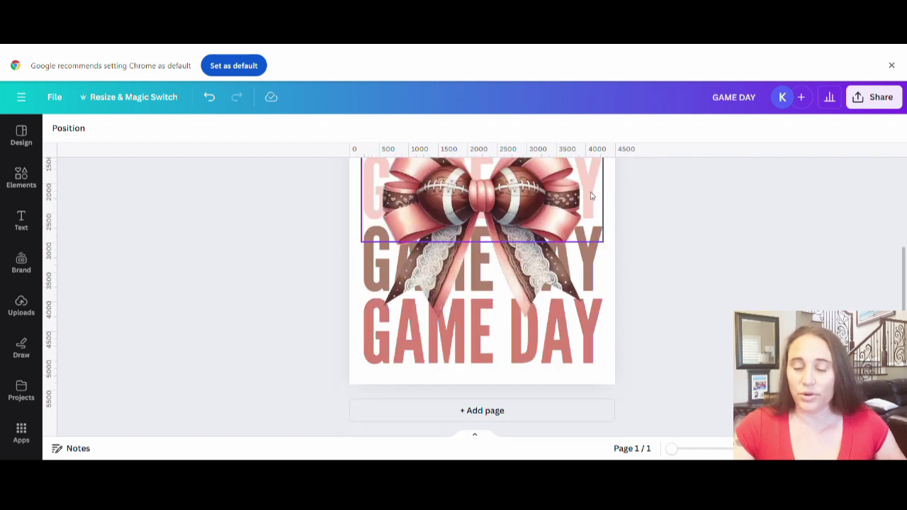
pyautogui.scroll(2, 710, 258)
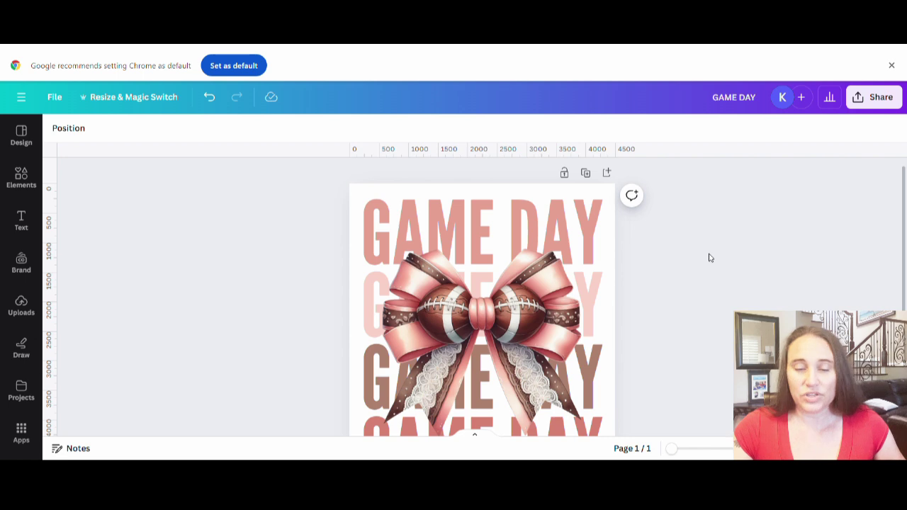
# - Set the page background to black and review the bow and all four "GAME DAY" lines against it
pyautogui.click(608, 194)
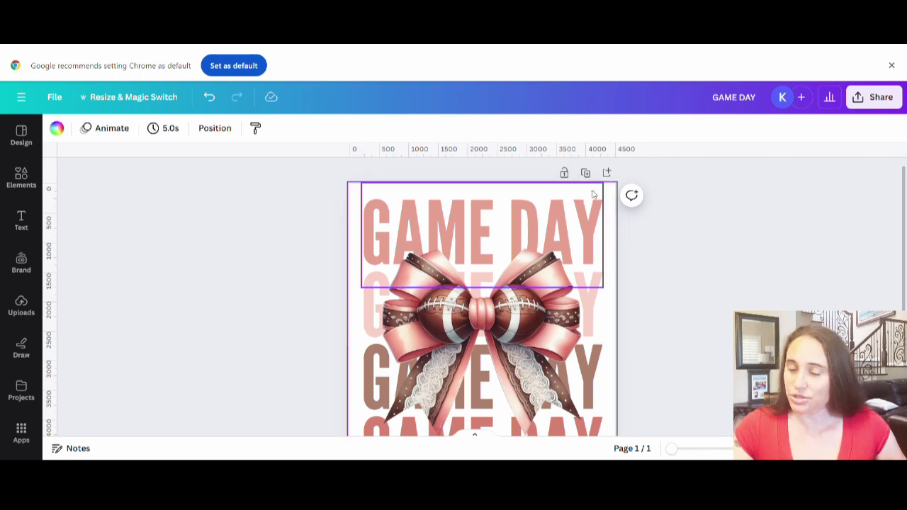
pyautogui.click(56, 129)
pyautogui.click(64, 433)
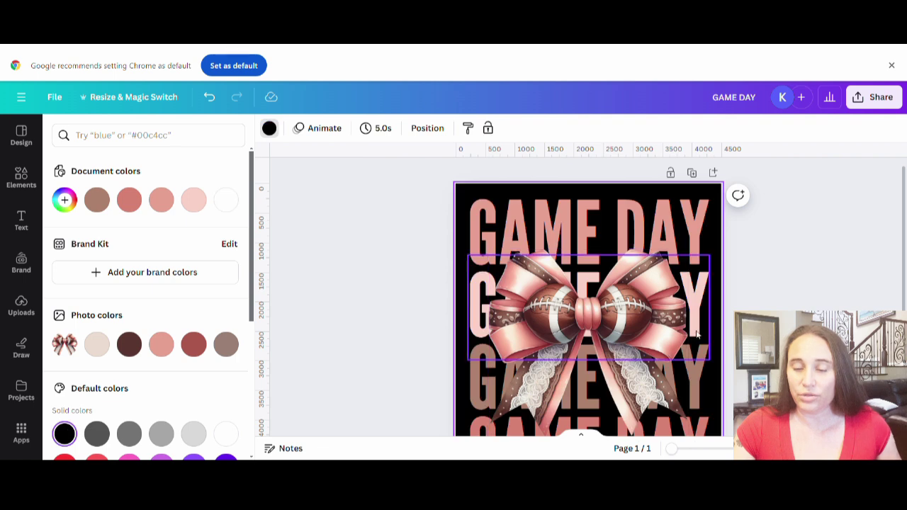
pyautogui.click(765, 308)
pyautogui.scroll(-5, 623, 257)
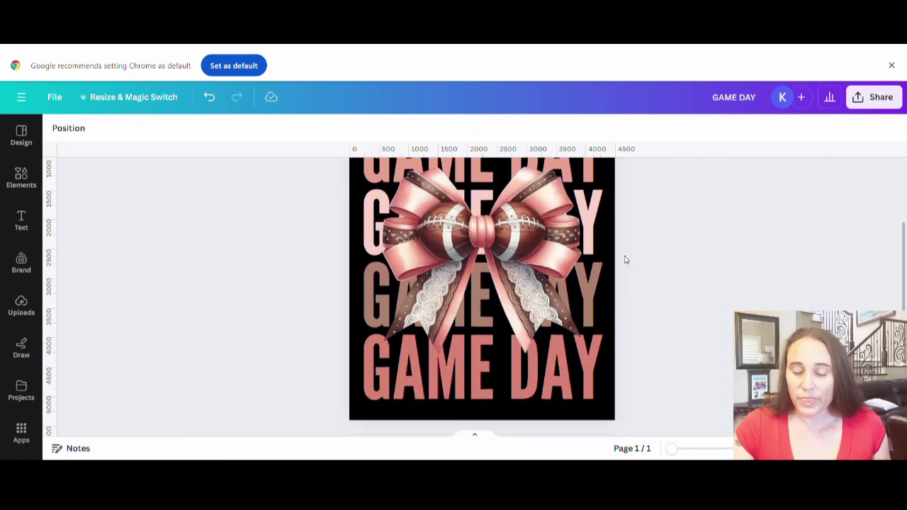
pyautogui.scroll(5, 654, 265)
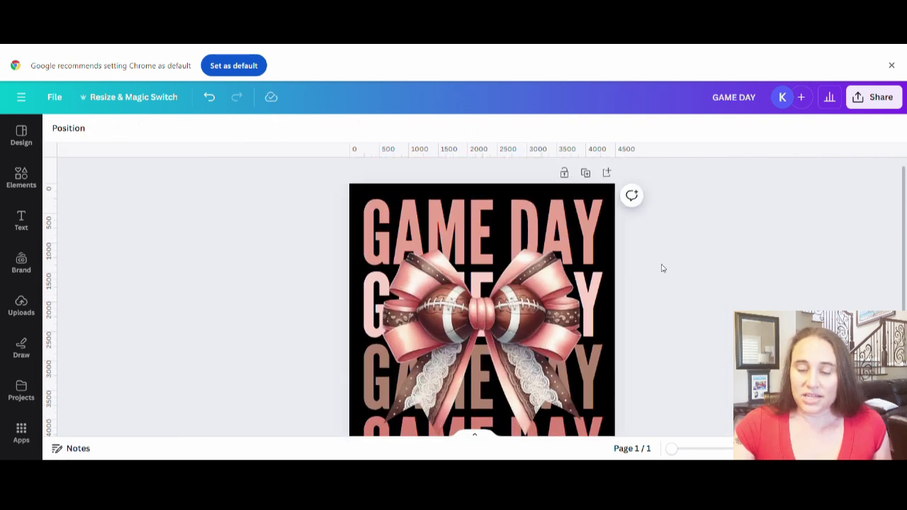
pyautogui.scroll(-2, 665, 262)
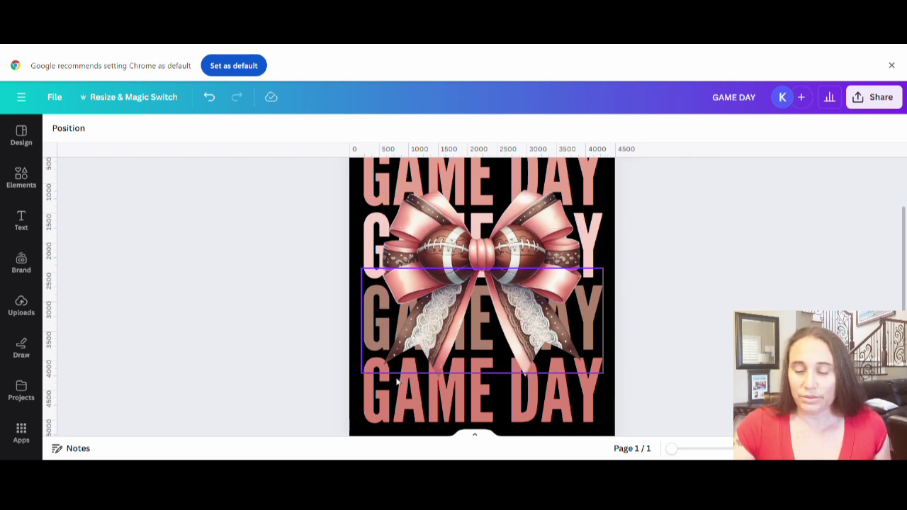
pyautogui.scroll(-2, 626, 266)
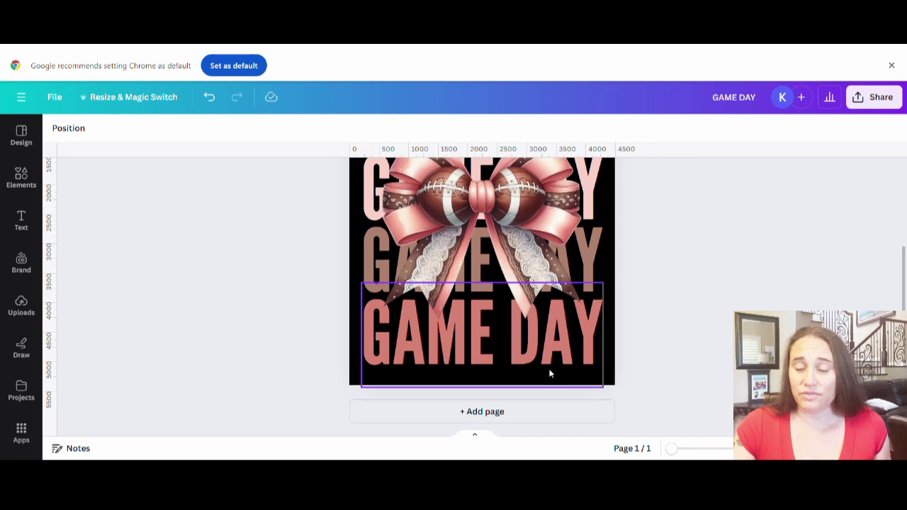
pyautogui.scroll(3, 548, 370)
# - Select the bow and all four "GAME DAY" lines together, move them up and scale them down slightly to leave space below
pyautogui.click(532, 234)
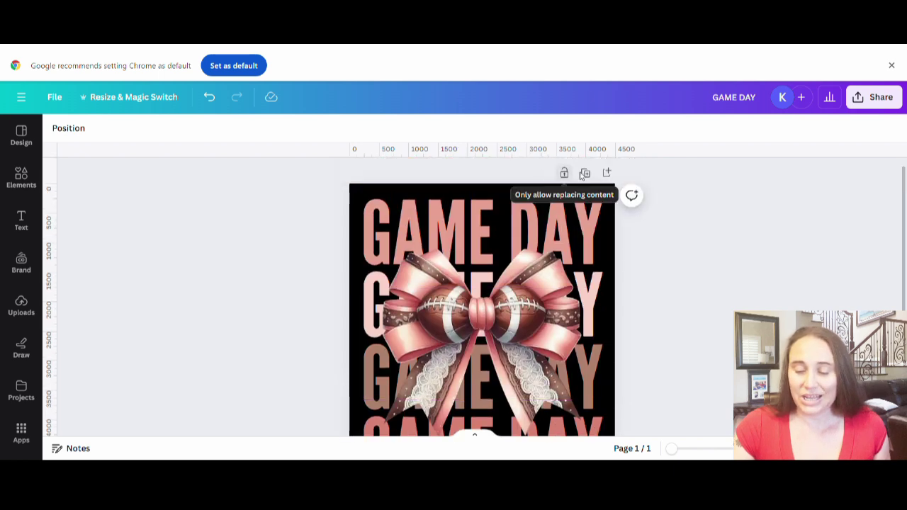
pyautogui.scroll(-3, 670, 188)
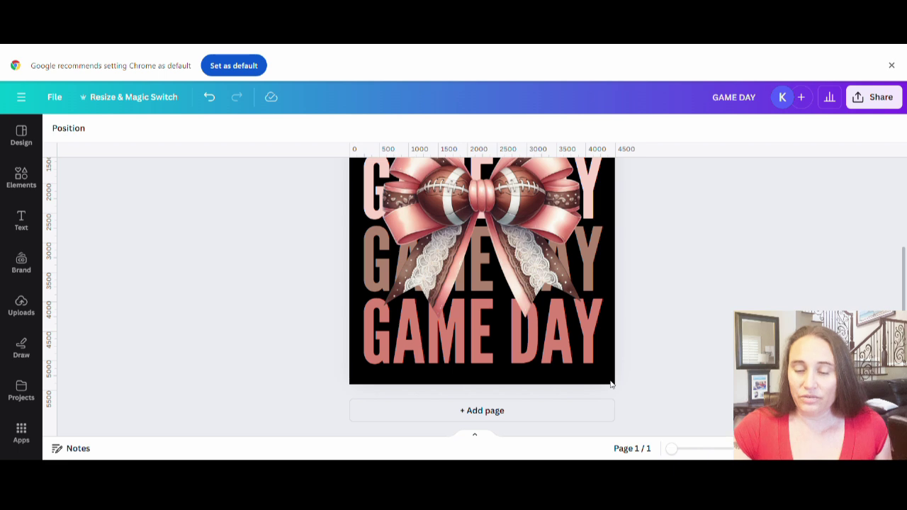
pyautogui.moveTo(611, 383); pyautogui.dragTo(278, 56)
pyautogui.scroll(3, 628, 222)
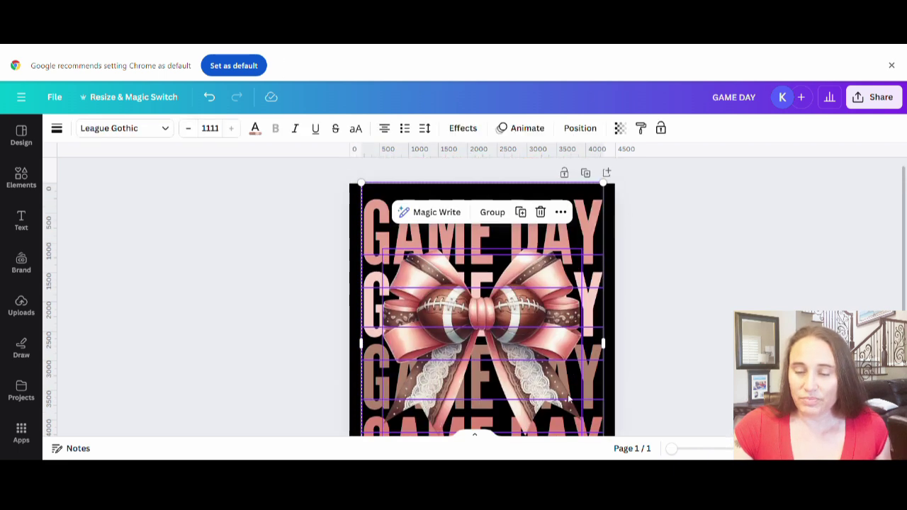
pyautogui.moveTo(516, 373); pyautogui.dragTo(519, 364)
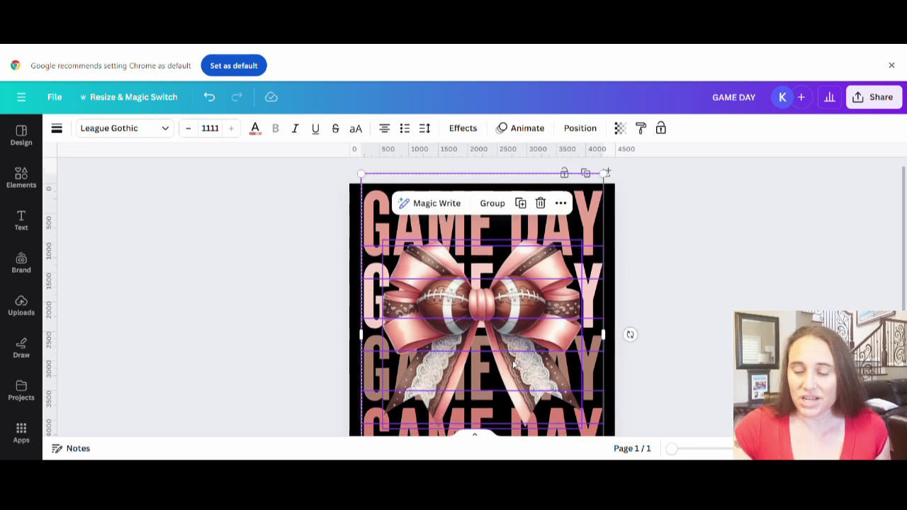
pyautogui.scroll(-3, 590, 397)
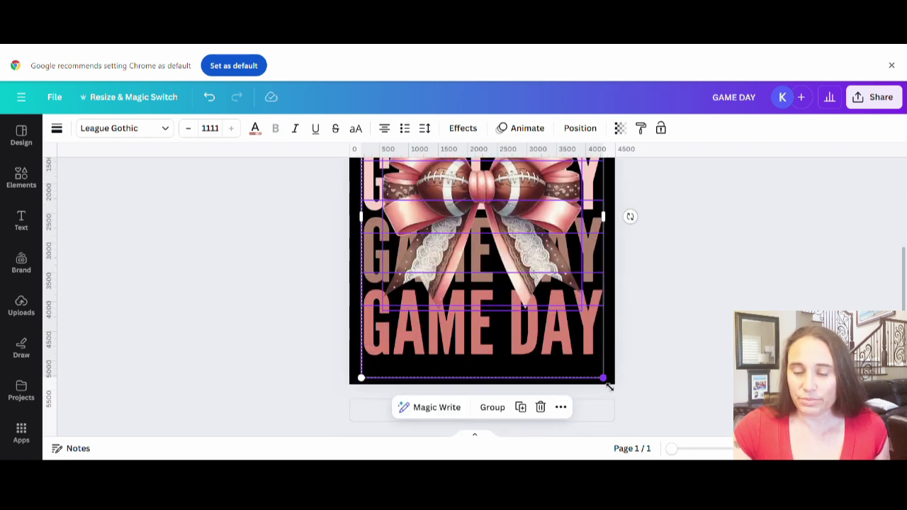
pyautogui.moveTo(608, 386); pyautogui.dragTo(598, 372)
pyautogui.scroll(3, 607, 369)
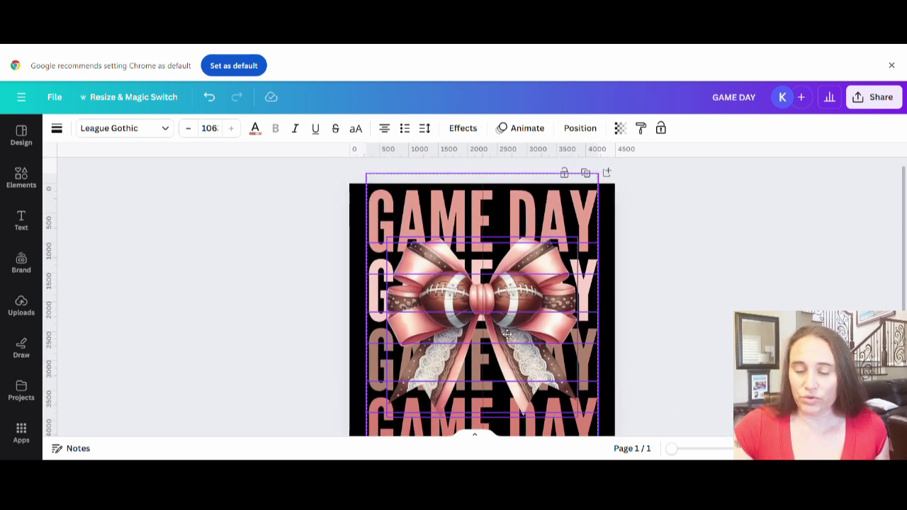
pyautogui.click(702, 314)
pyautogui.scroll(-3, 702, 313)
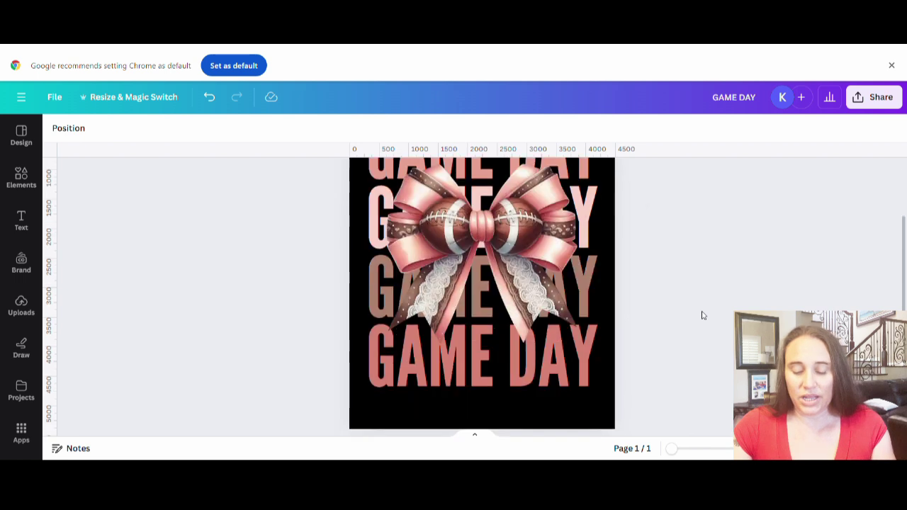
# - Add a white League Gothic text box reading "Social Club" at font size 355 over the lower part of the design
pyautogui.click(467, 383)
pyautogui.press('Tab')
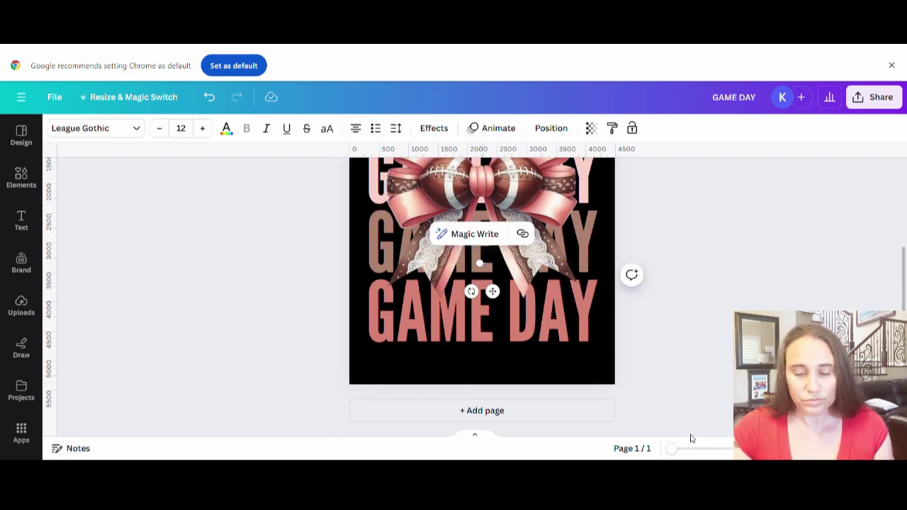
pyautogui.moveTo(483, 264); pyautogui.dragTo(322, 317)
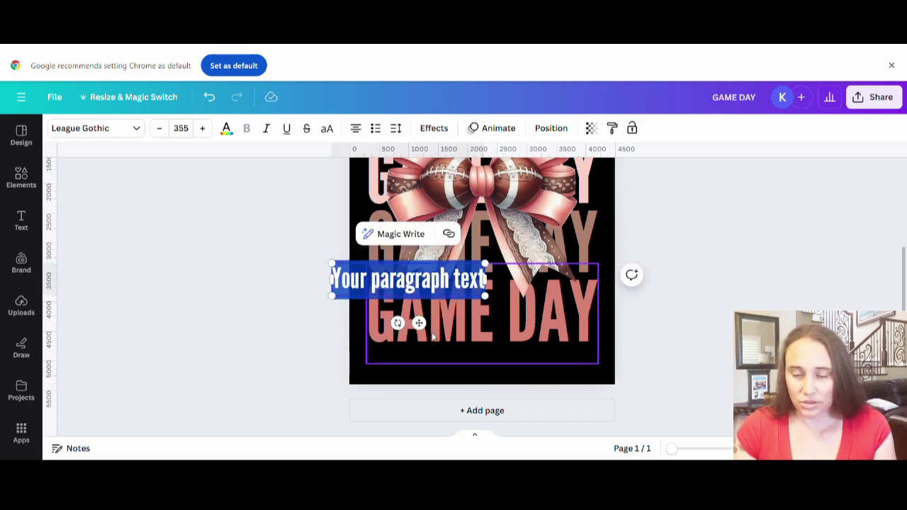
pyautogui.write('Soci')
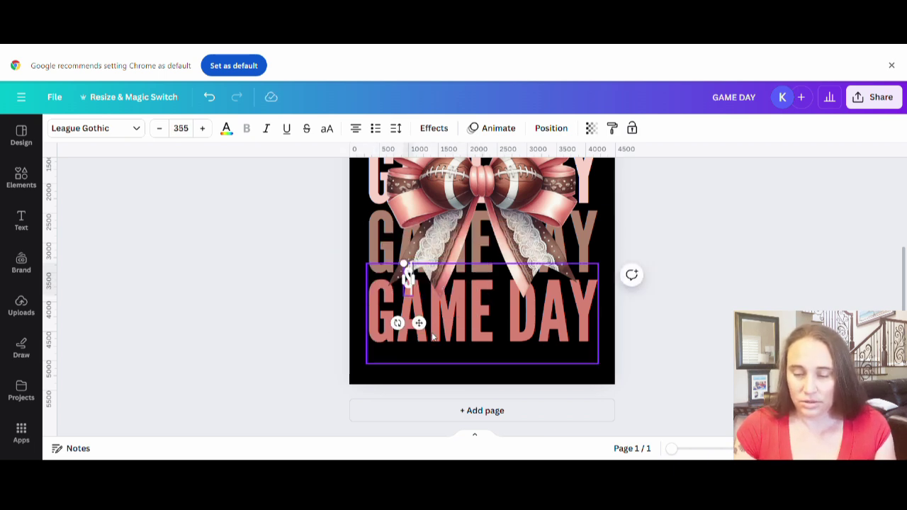
pyautogui.write('al Club')
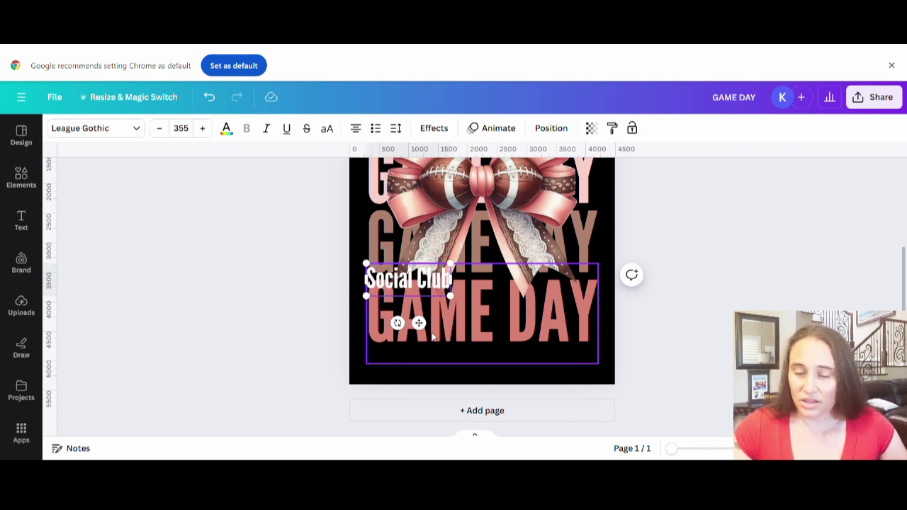
# - Enlarge the "Social Club" text to size 424 and move it beneath the bottom "GAME DAY" line
pyautogui.moveTo(454, 302); pyautogui.dragTo(467, 303)
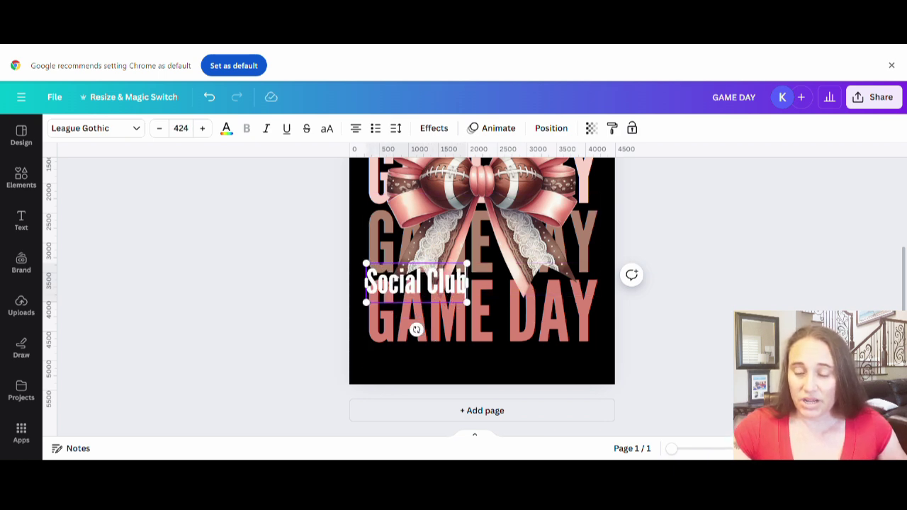
pyautogui.click(715, 296)
pyautogui.moveTo(390, 305); pyautogui.dragTo(435, 384)
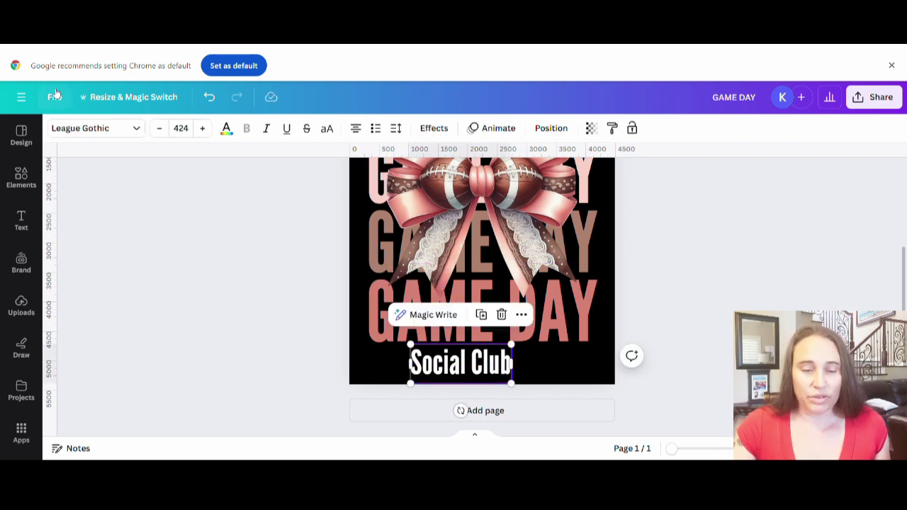
# - Search the fonts for "amoresa" and apply Amoresa to the "Social Club" text
pyautogui.click(95, 128)
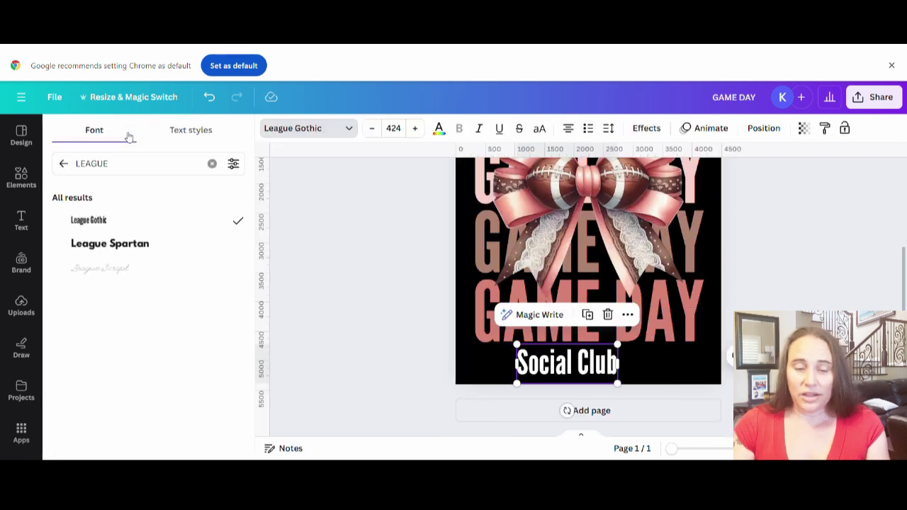
pyautogui.moveTo(126, 167); pyautogui.dragTo(60, 165)
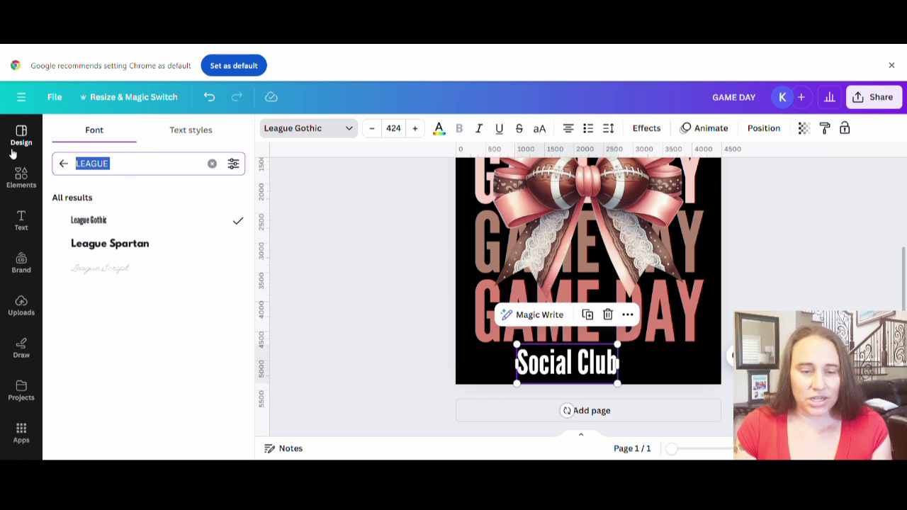
pyautogui.write('a')
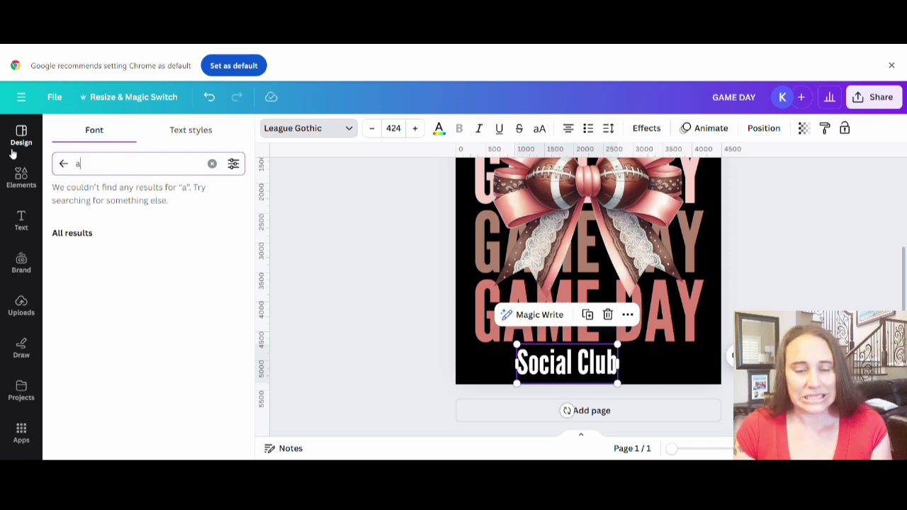
pyautogui.write('mor')
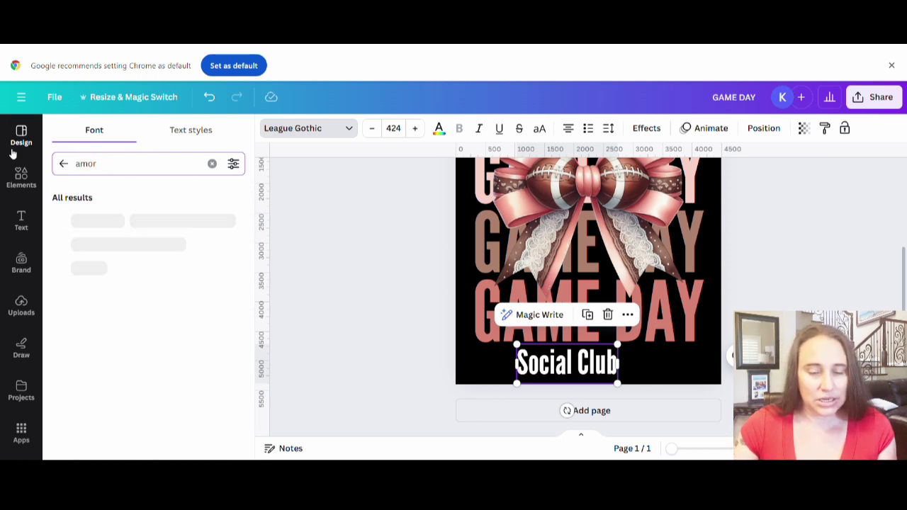
pyautogui.write('esa')
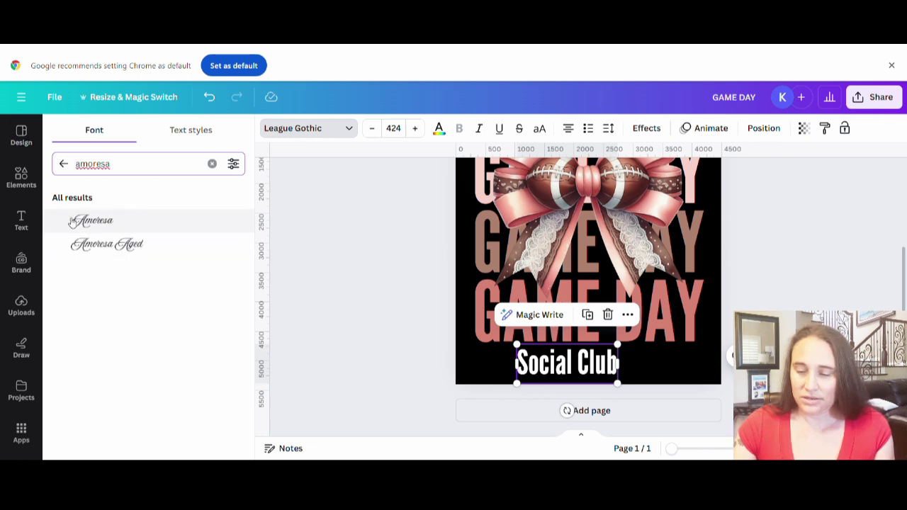
pyautogui.click(92, 220)
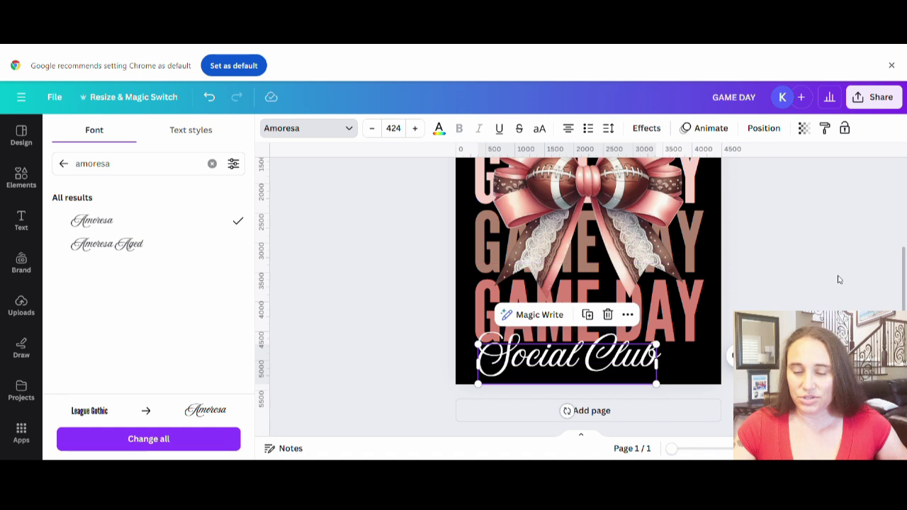
pyautogui.click(758, 251)
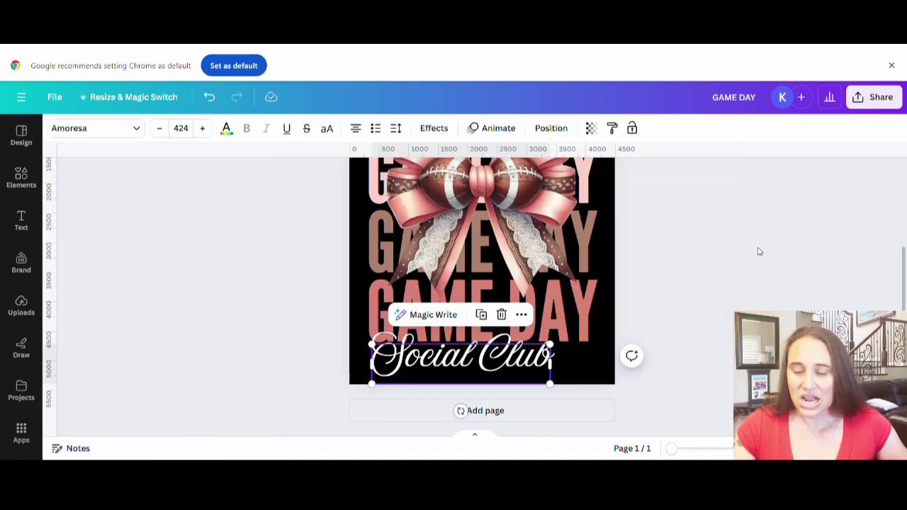
# - Tilt the "Social Club" text slightly upward, enlarge it to size 498 and center it overlapping the bottom "GAME DAY" line
pyautogui.moveTo(461, 413); pyautogui.dragTo(469, 430)
pyautogui.moveTo(475, 380); pyautogui.dragTo(507, 372)
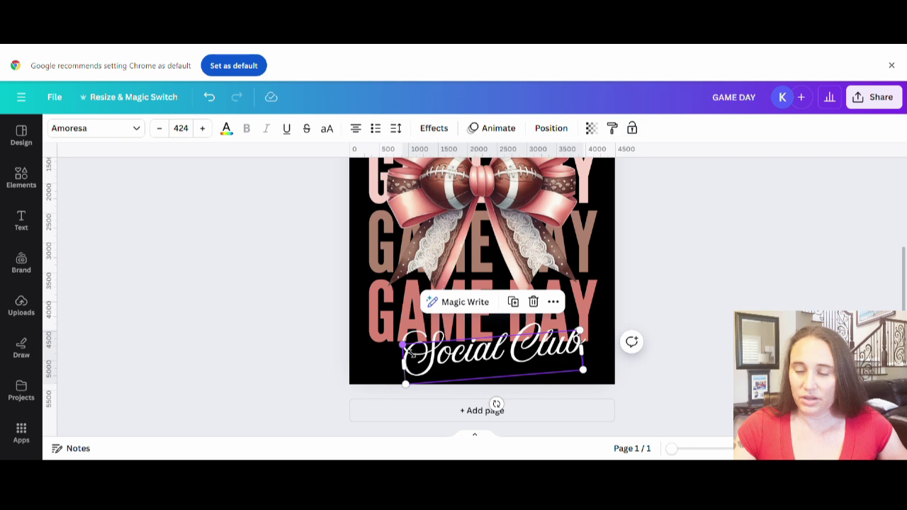
pyautogui.moveTo(403, 344); pyautogui.dragTo(374, 337)
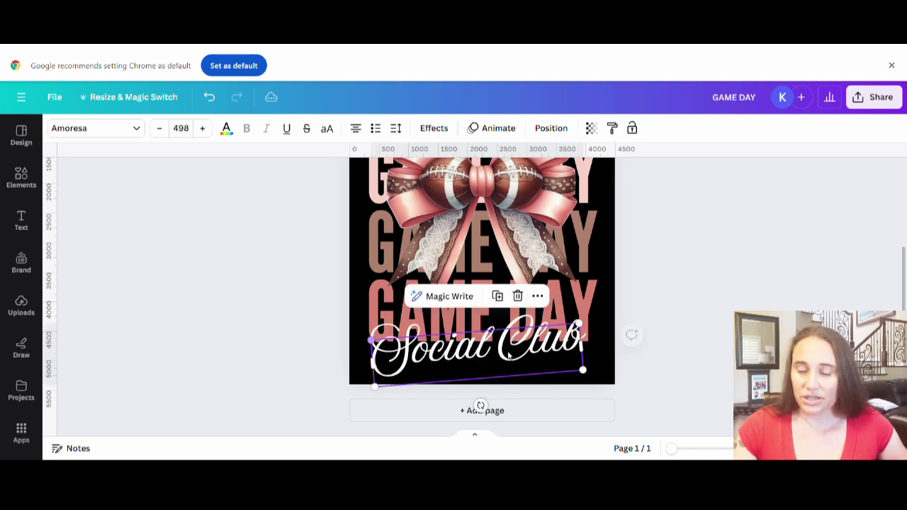
pyautogui.moveTo(504, 357); pyautogui.dragTo(507, 359)
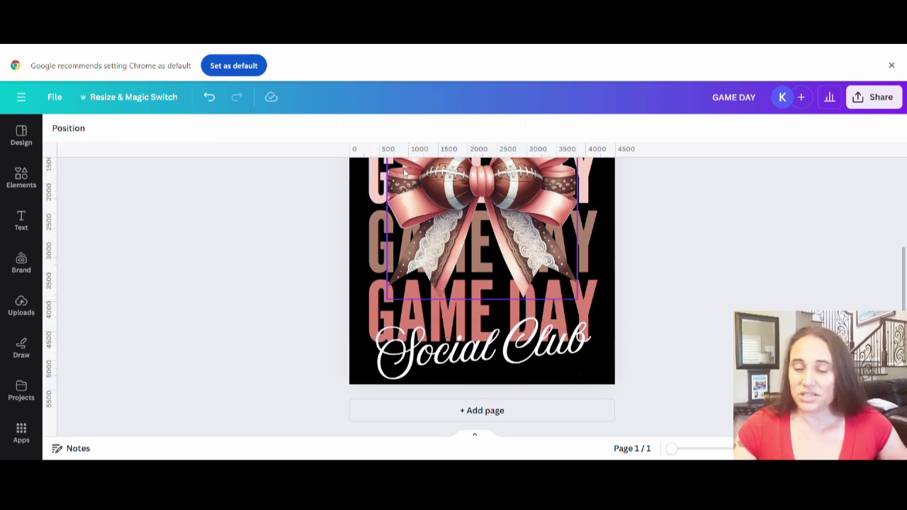
# - Recolor the "Social Club" text with the pale pink #F8DED2 sampled from the bow
pyautogui.scroll(2, 586, 340)
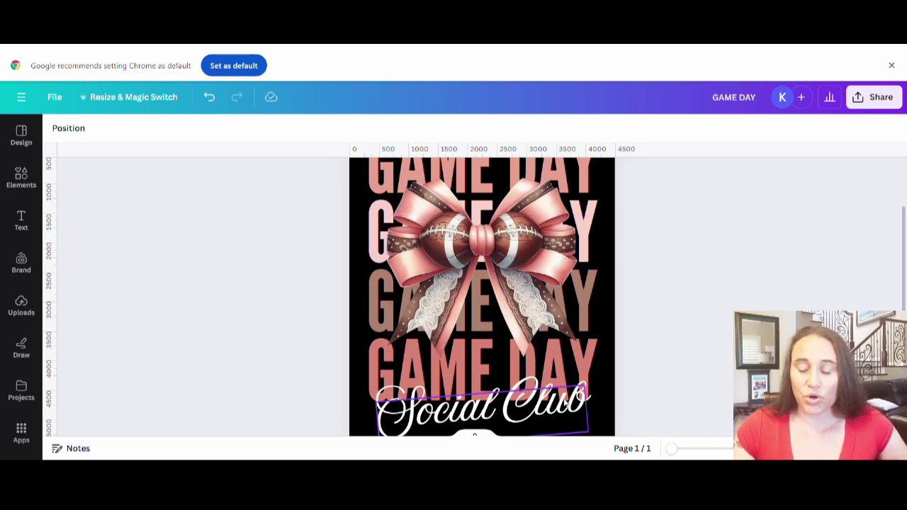
pyautogui.click(482, 407)
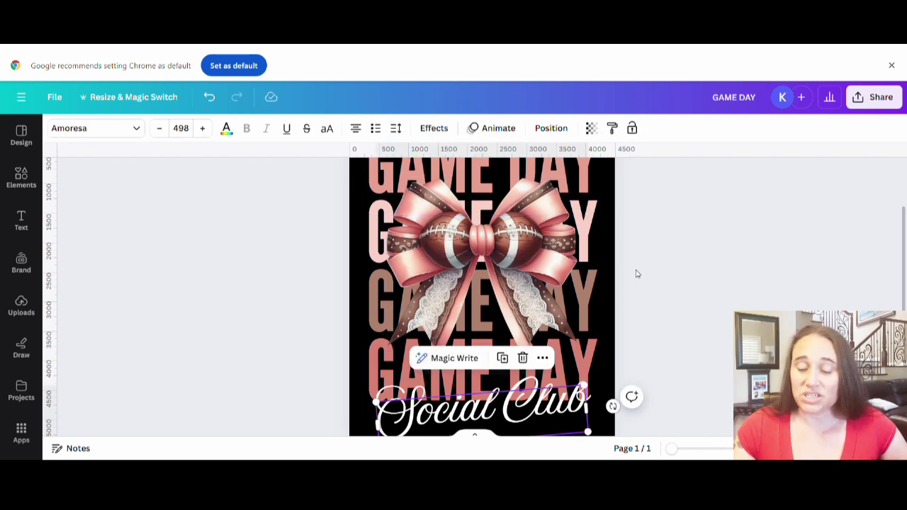
pyautogui.scroll(-1, 602, 256)
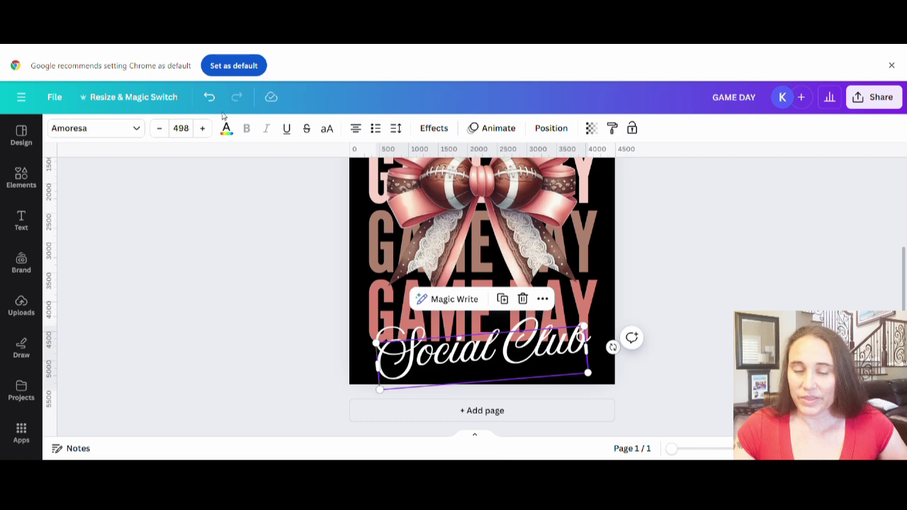
pyautogui.click(226, 128)
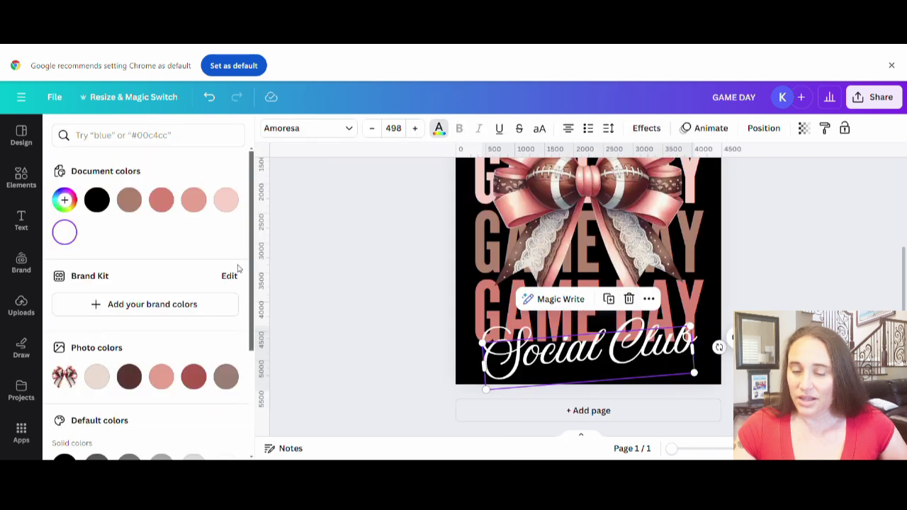
pyautogui.click(231, 199)
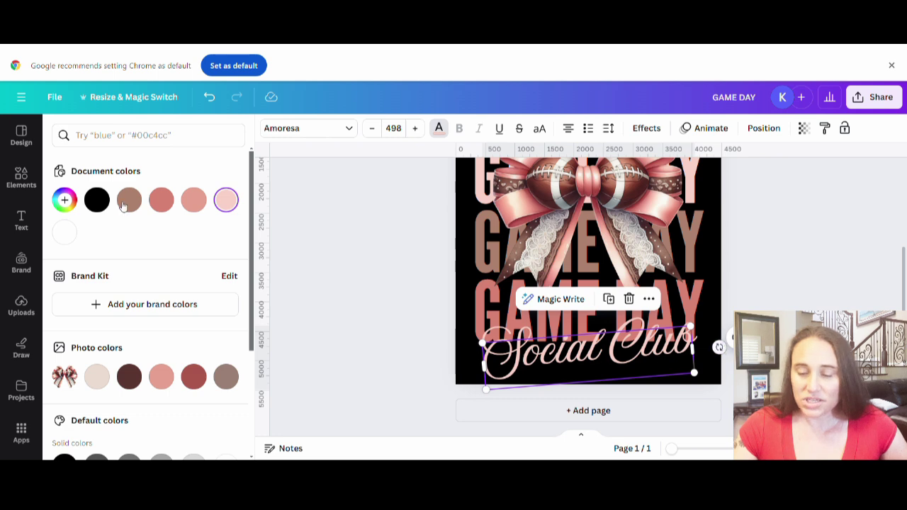
pyautogui.click(73, 204)
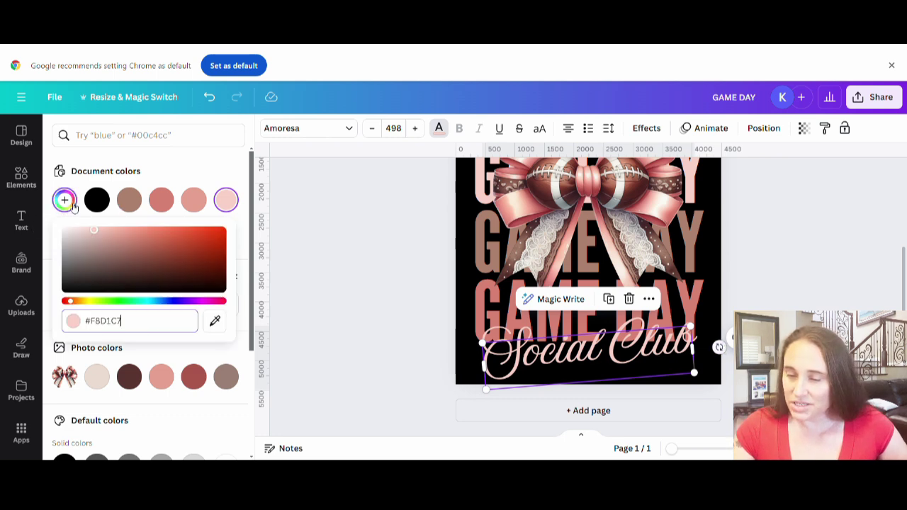
pyautogui.click(214, 321)
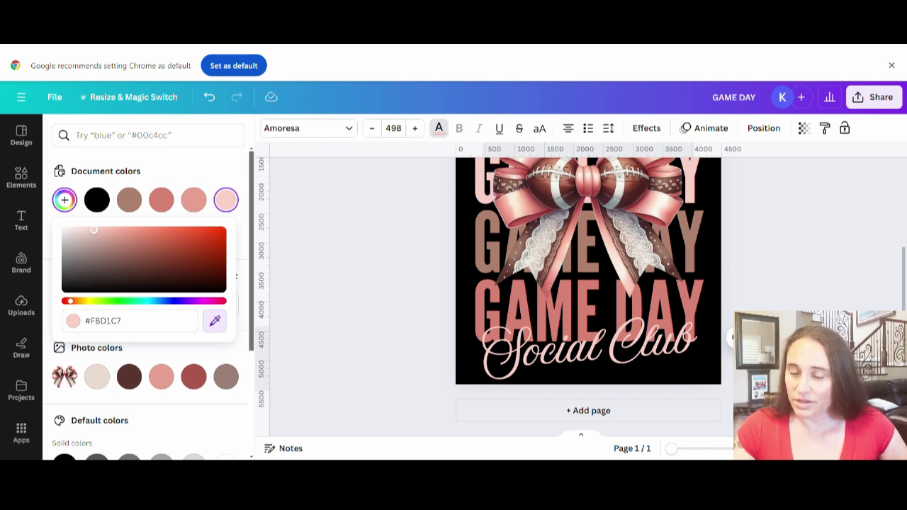
pyautogui.click(529, 212)
pyautogui.scroll(2, 530, 215)
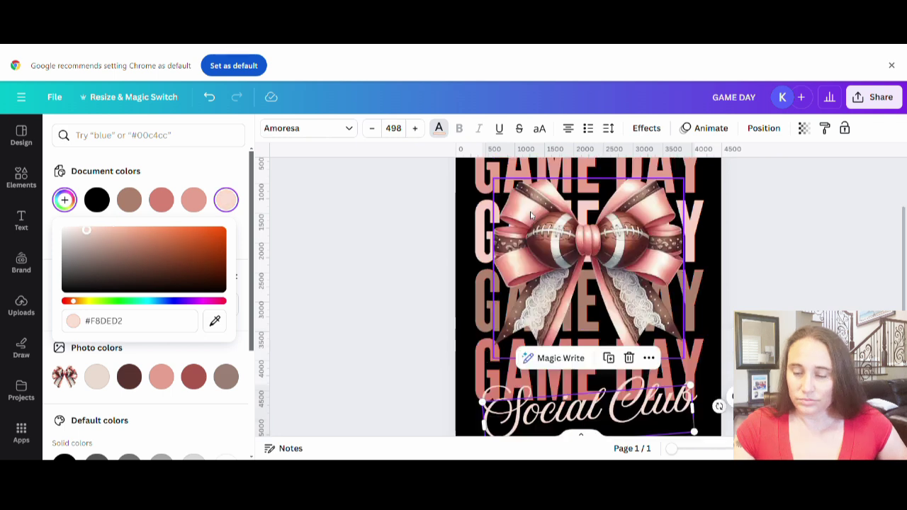
pyautogui.click(356, 271)
pyautogui.scroll(1, 672, 262)
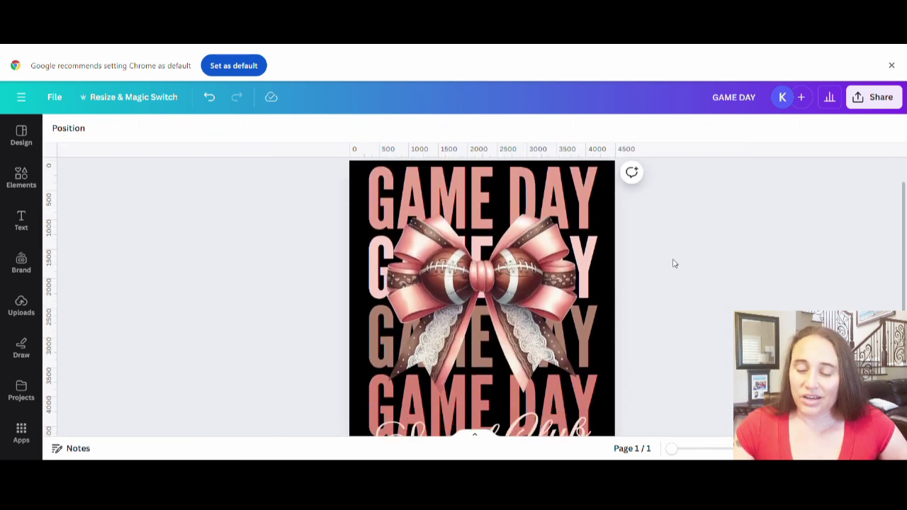
# - Change the page background to white to check the design on a light shirt
pyautogui.scroll(-3, 673, 261)
pyautogui.scroll(3, 633, 344)
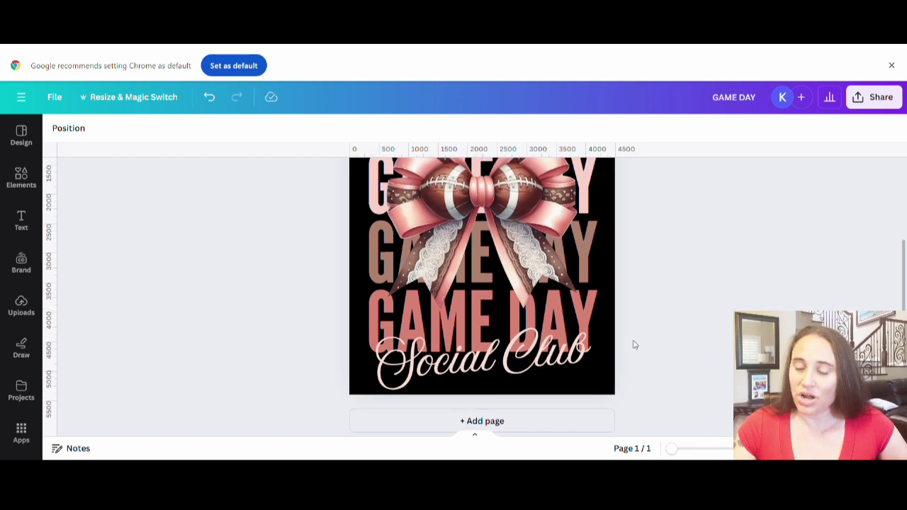
pyautogui.click(606, 421)
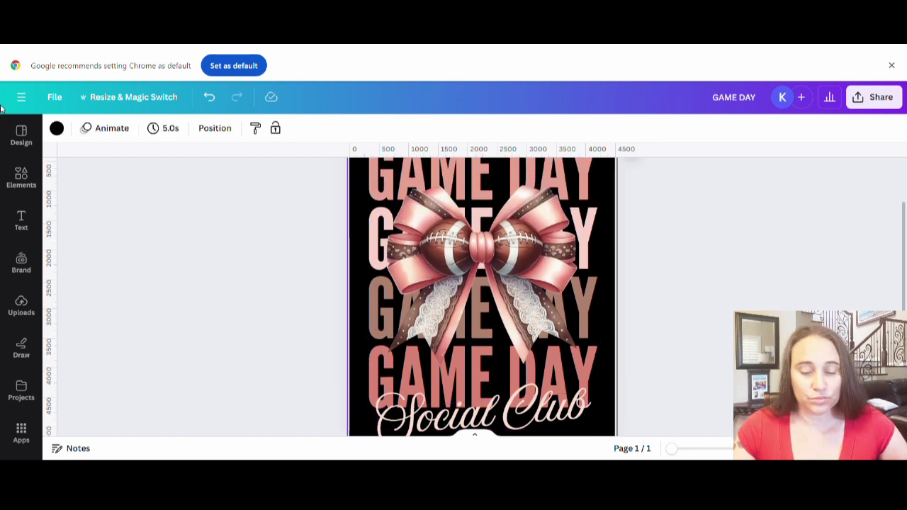
pyautogui.click(57, 130)
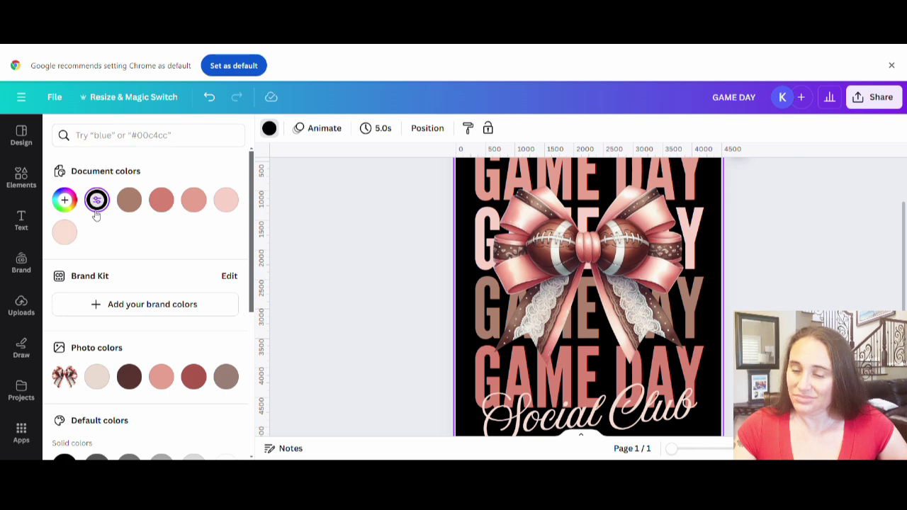
pyautogui.scroll(-3, 149, 319)
pyautogui.click(225, 347)
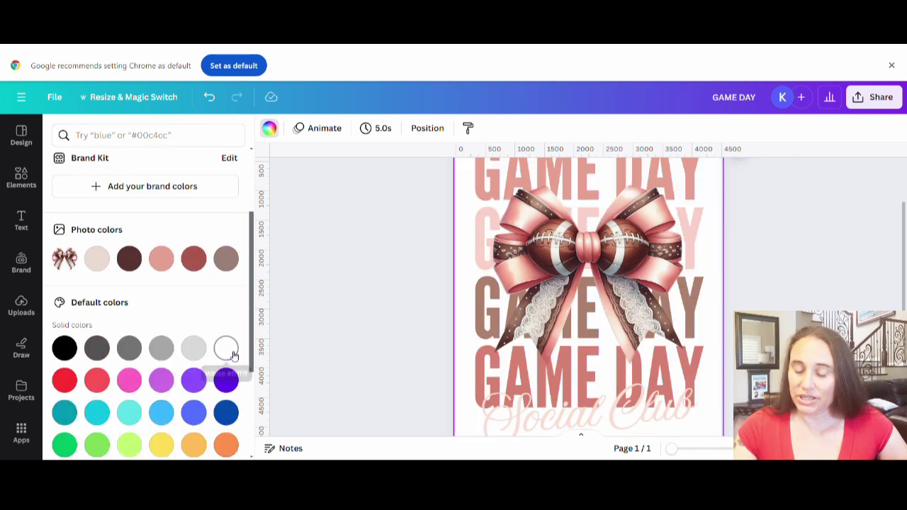
pyautogui.click(765, 309)
pyautogui.scroll(-2, 450, 349)
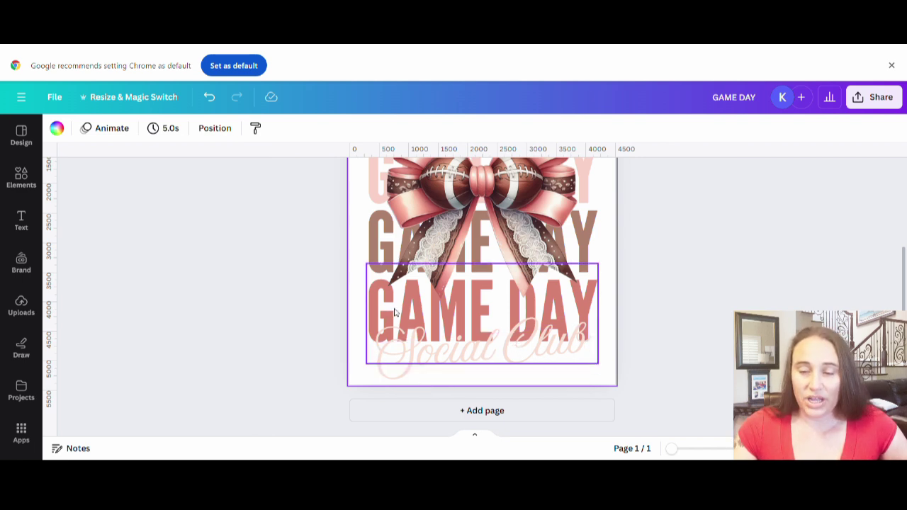
# - Apply the Shadow effect to the "Social Club" text and set its transparency to 100
pyautogui.click(400, 365)
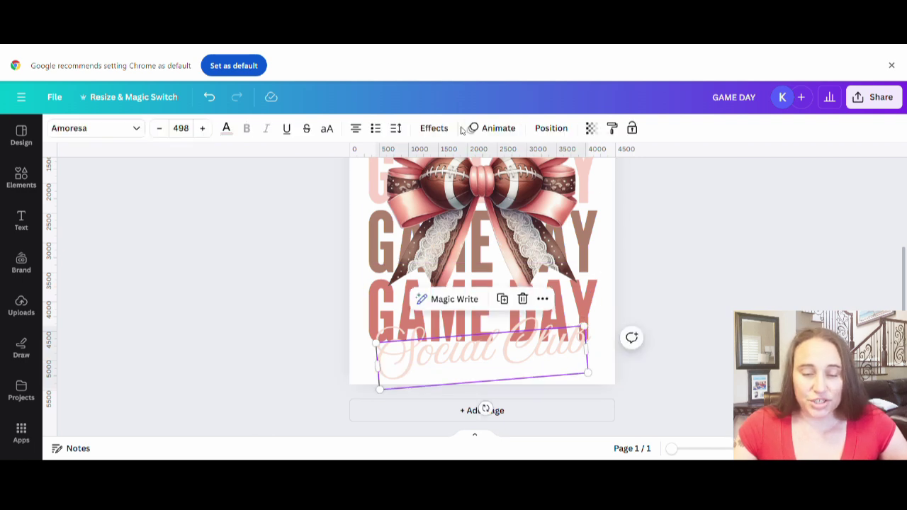
pyautogui.click(438, 129)
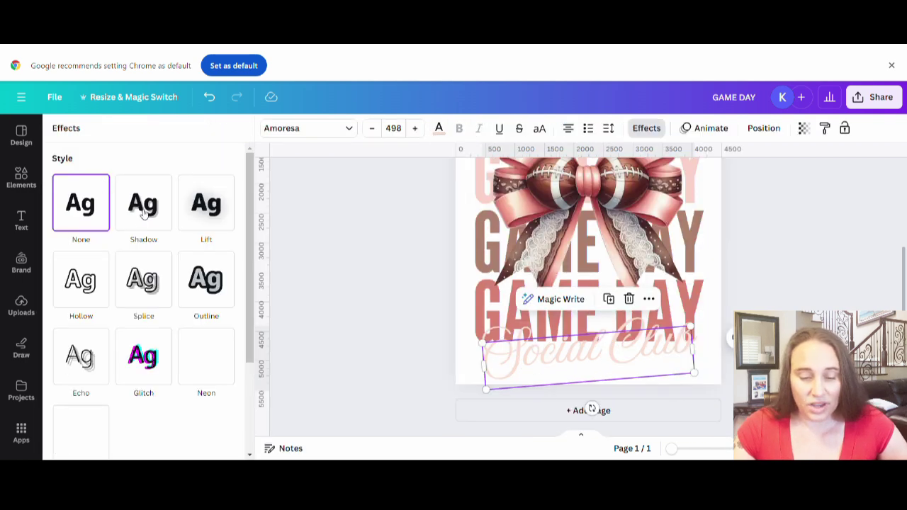
pyautogui.click(159, 231)
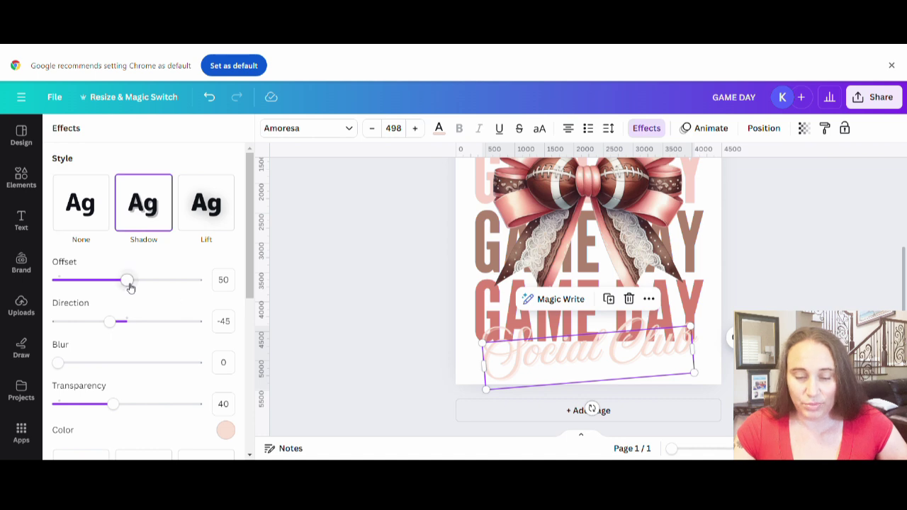
pyautogui.scroll(-1, 128, 280)
pyautogui.moveTo(124, 355); pyautogui.dragTo(213, 347)
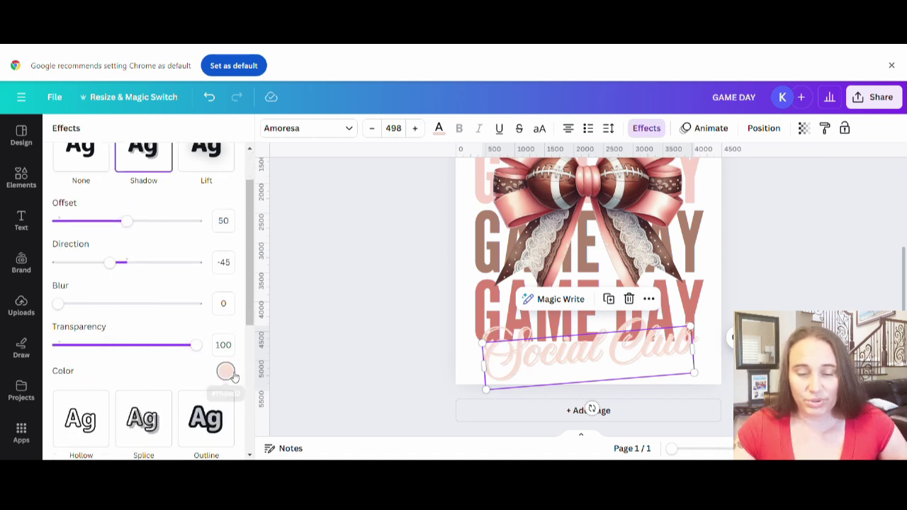
# - Color the "Social Club" shadow with the brown document color and set its offset to 27
pyautogui.click(226, 374)
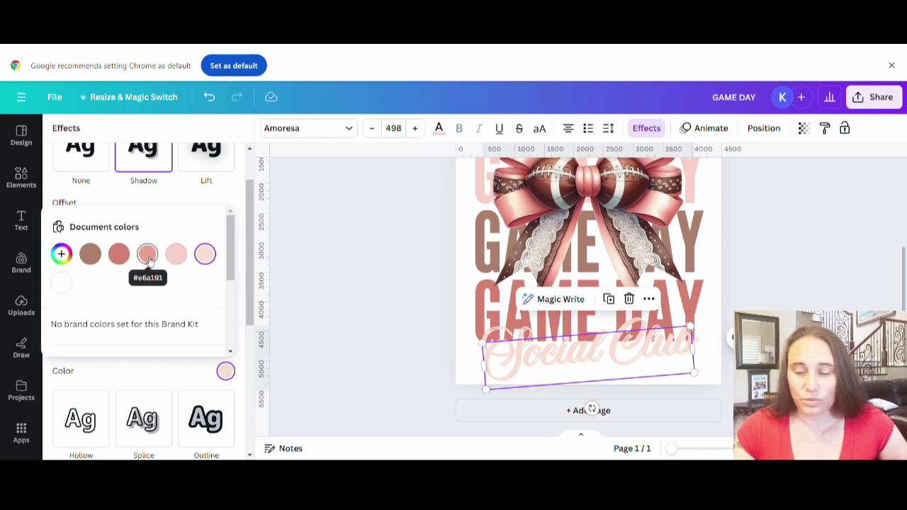
pyautogui.click(91, 255)
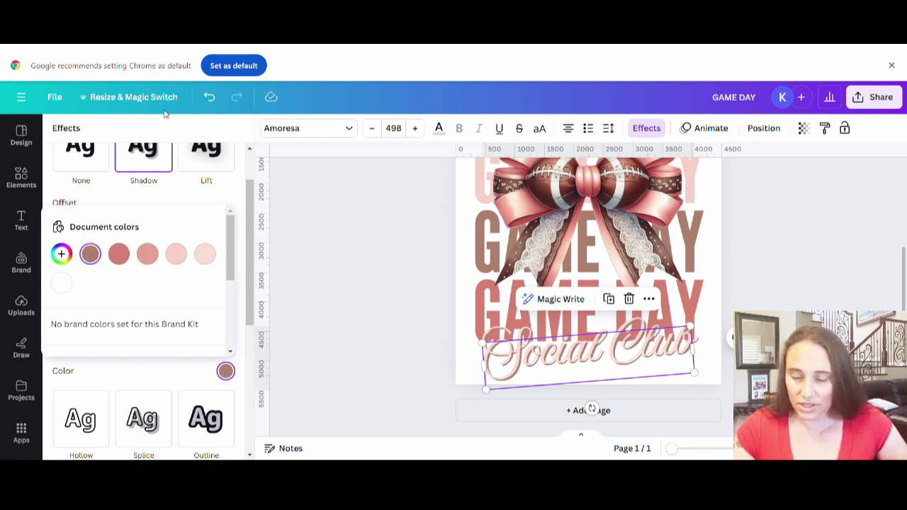
pyautogui.click(228, 203)
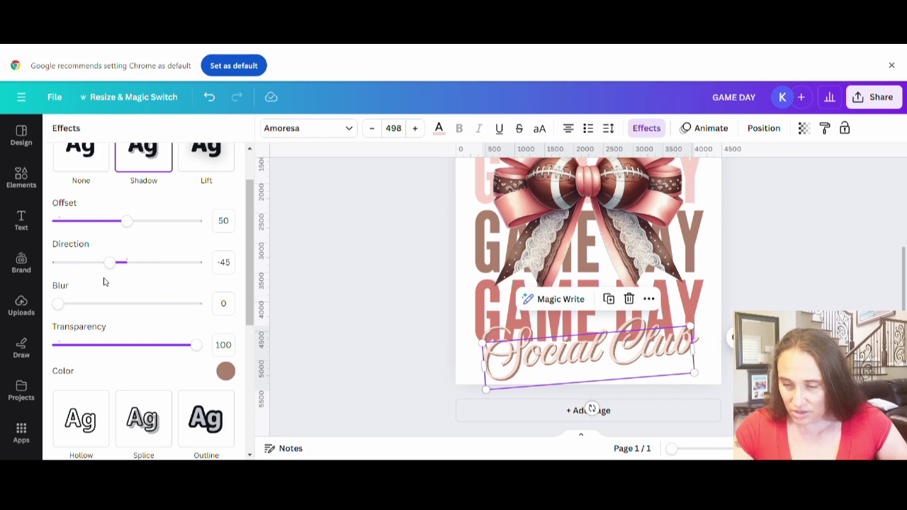
pyautogui.moveTo(125, 223); pyautogui.dragTo(98, 228)
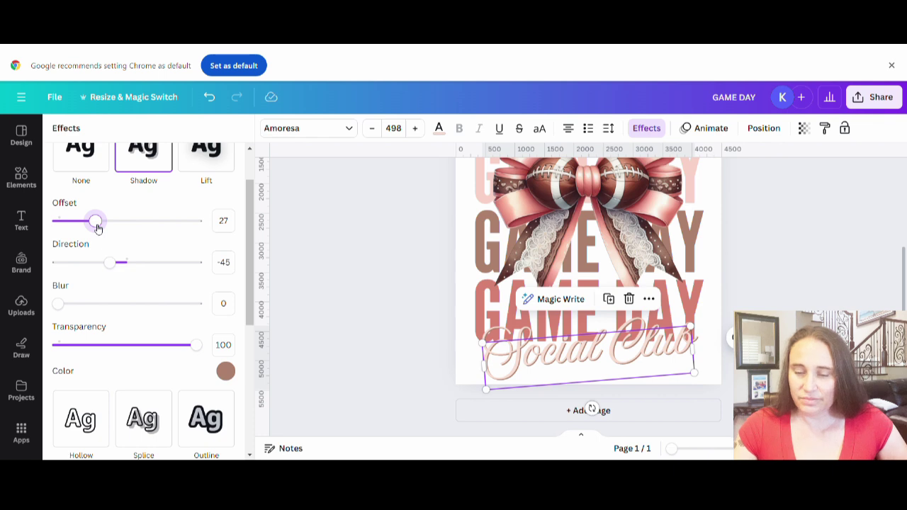
pyautogui.click(789, 256)
pyautogui.scroll(5, 771, 308)
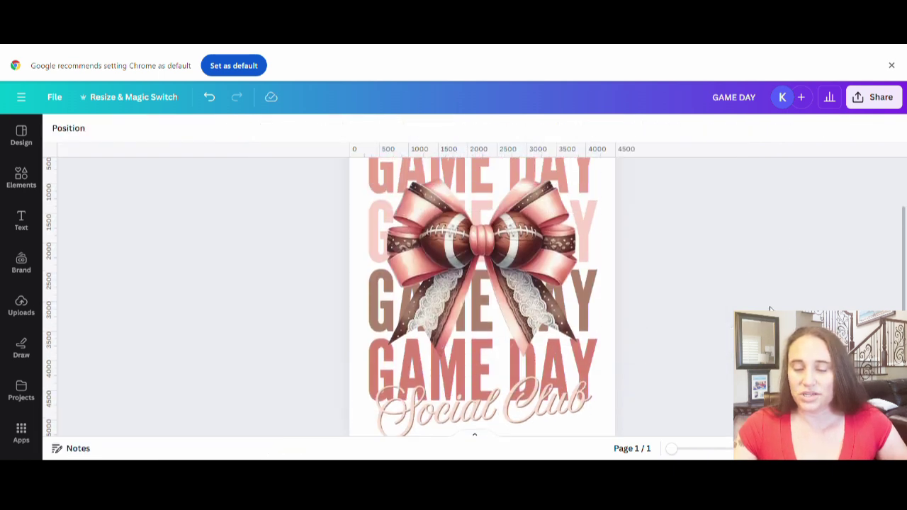
pyautogui.scroll(-3, 770, 308)
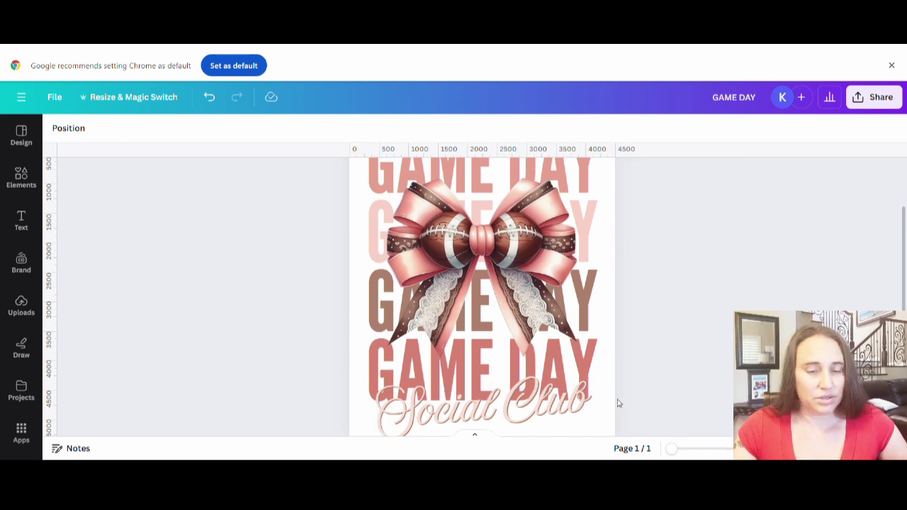
# - Set the page background to solid black
pyautogui.scroll(-3, 617, 403)
pyautogui.click(612, 376)
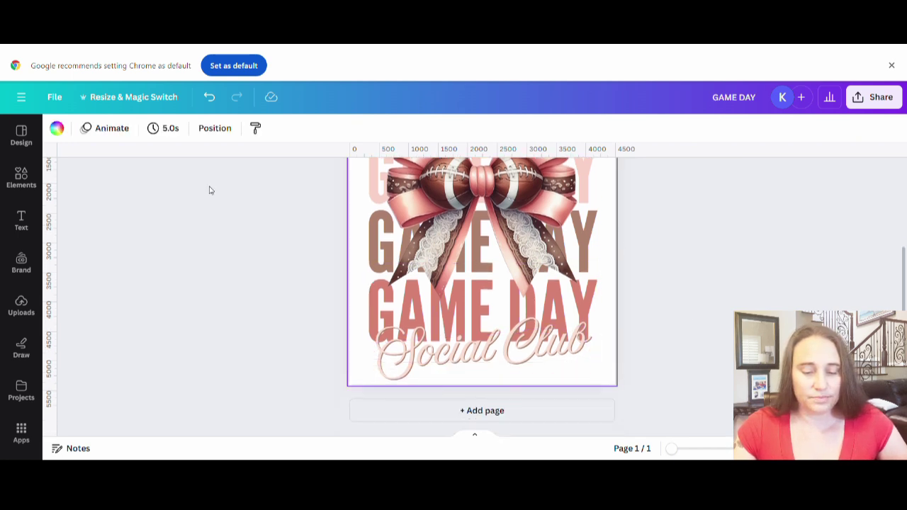
pyautogui.click(56, 127)
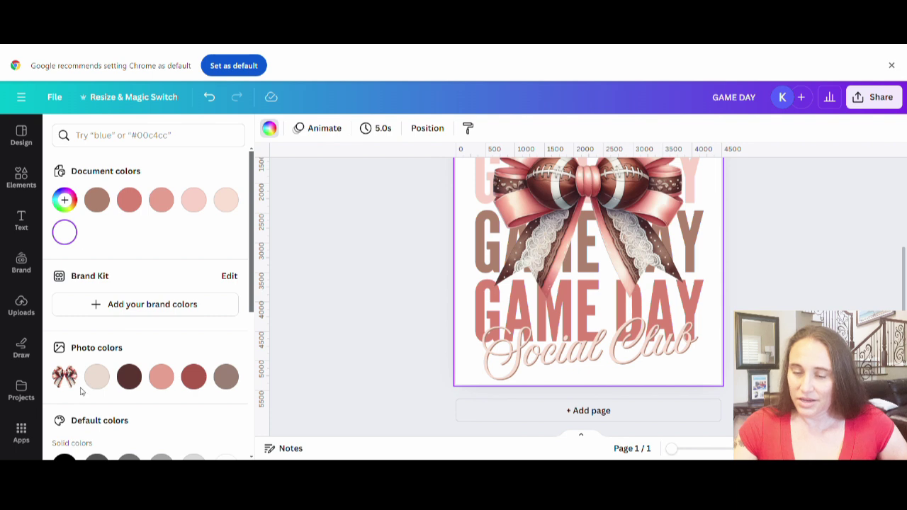
pyautogui.scroll(-1, 83, 284)
pyautogui.click(64, 407)
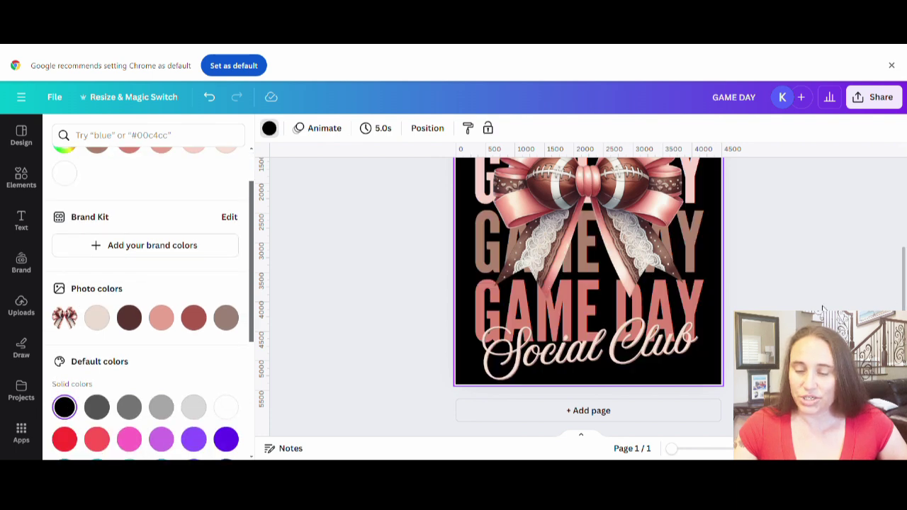
pyautogui.press('Escape')
pyautogui.scroll(2, 675, 328)
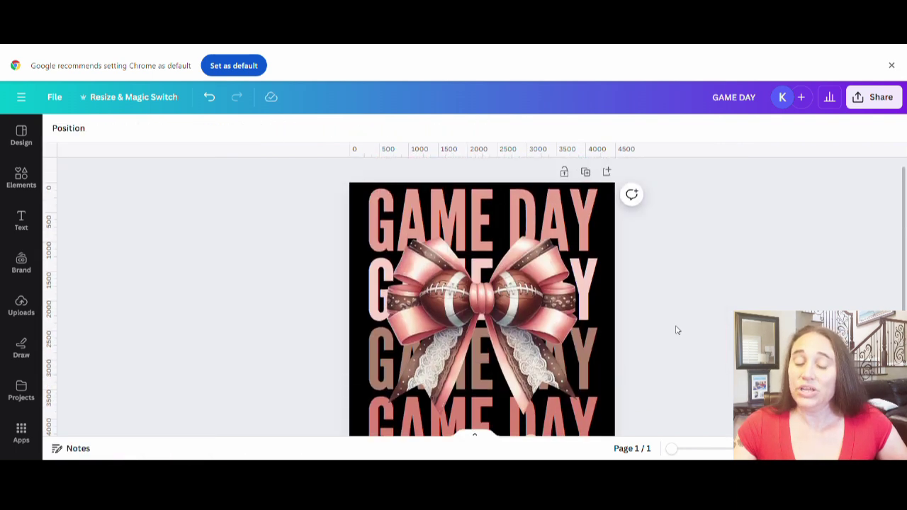
pyautogui.scroll(-2, 678, 323)
pyautogui.scroll(3, 694, 312)
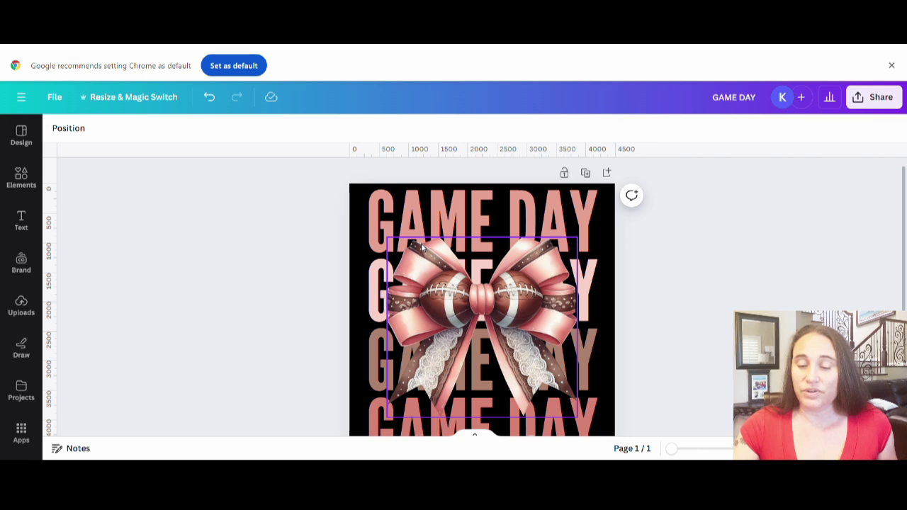
# - Duplicate the page and make the background of the copy white
pyautogui.click(586, 175)
pyautogui.scroll(-1, 555, 227)
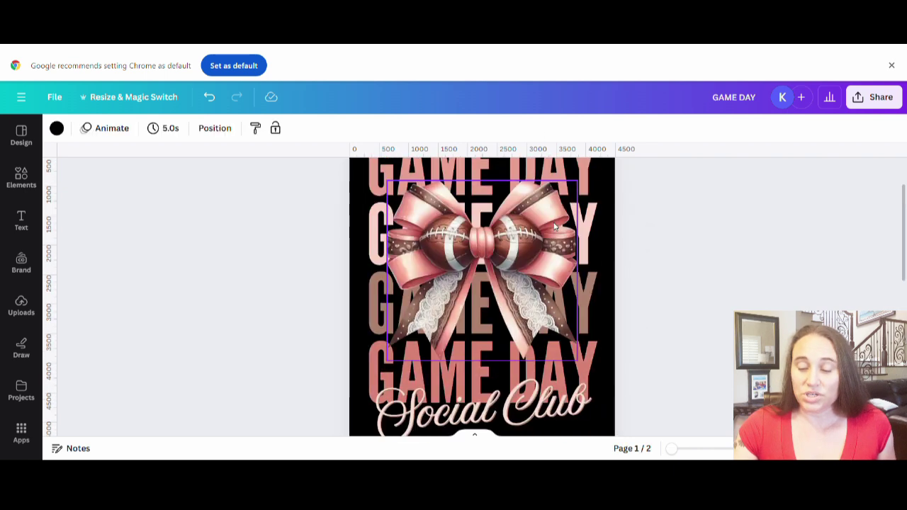
pyautogui.scroll(-5, 555, 227)
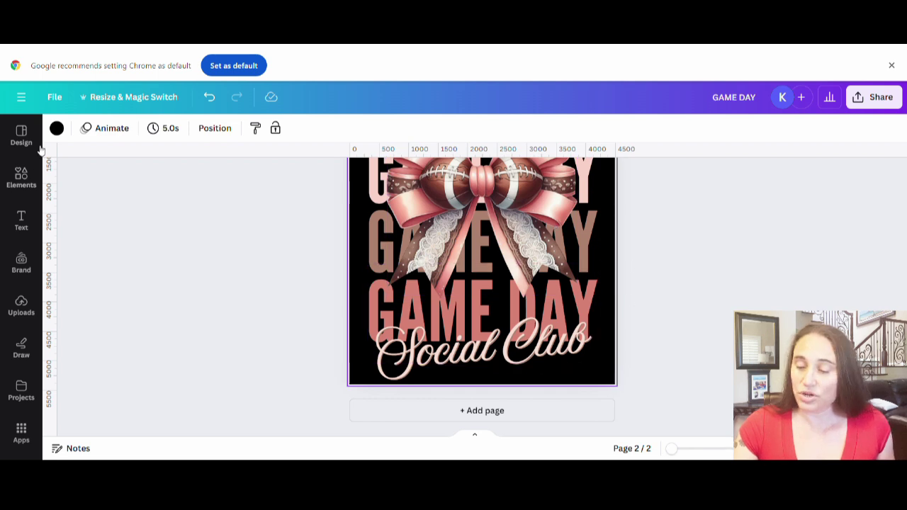
pyautogui.click(57, 127)
pyautogui.scroll(-2, 249, 338)
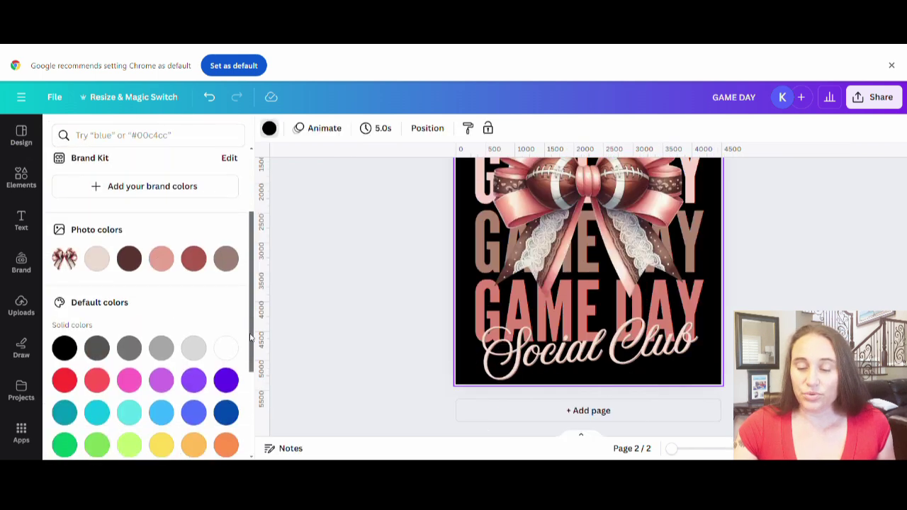
pyautogui.click(226, 347)
pyautogui.click(786, 262)
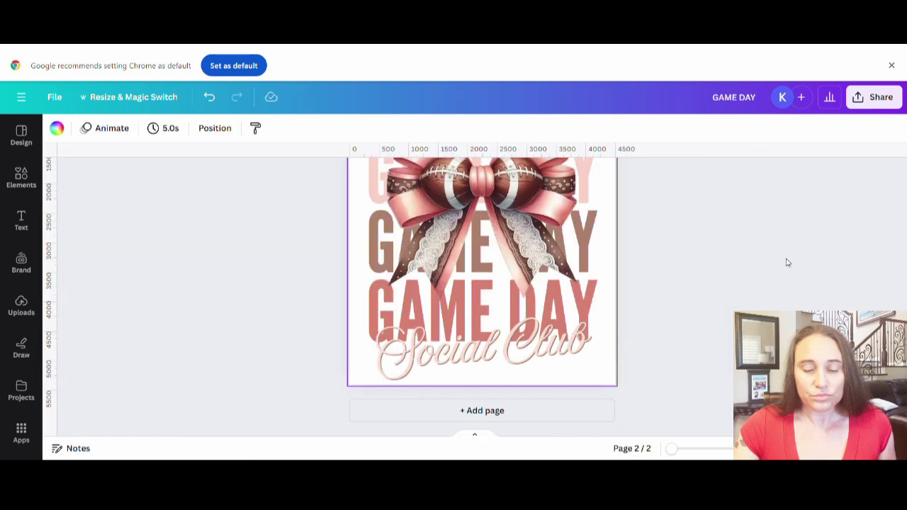
# - Recolor the "Social Club" text on the white page with the dark brown photo color taken from the bow
pyautogui.click(431, 363)
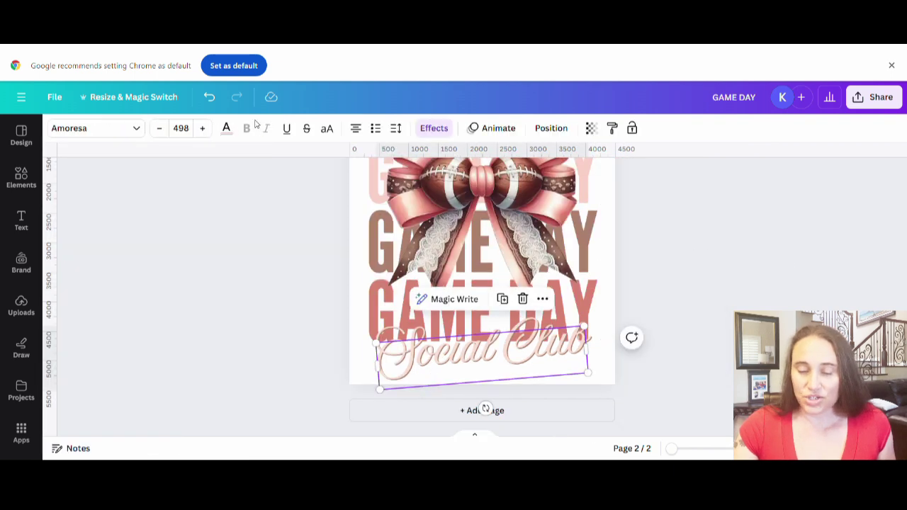
pyautogui.click(226, 128)
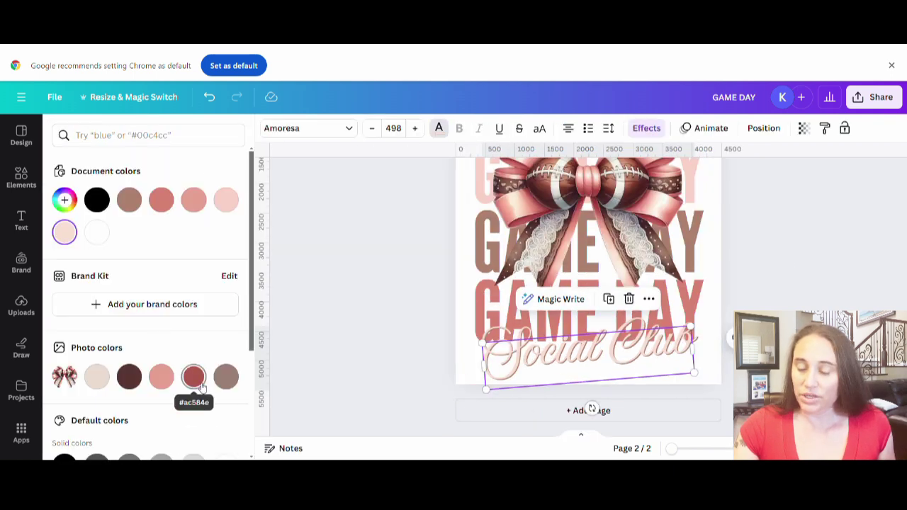
pyautogui.click(193, 377)
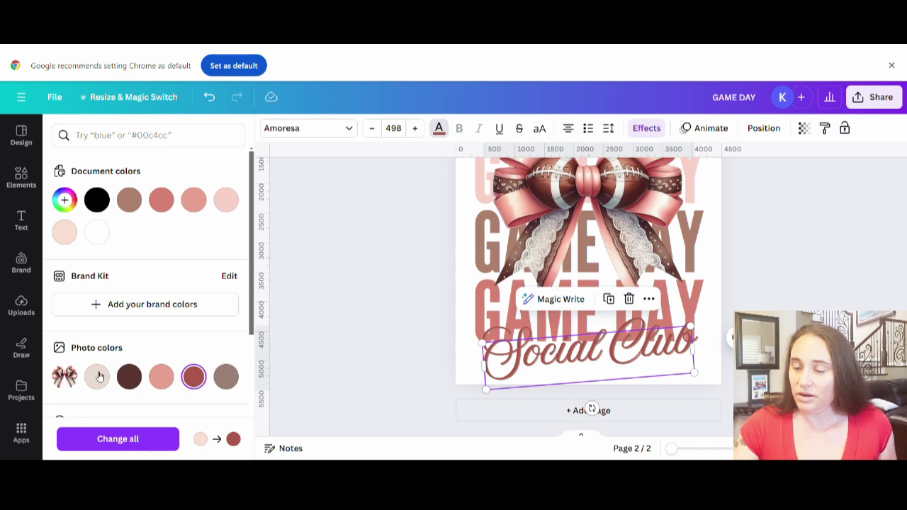
pyautogui.click(129, 380)
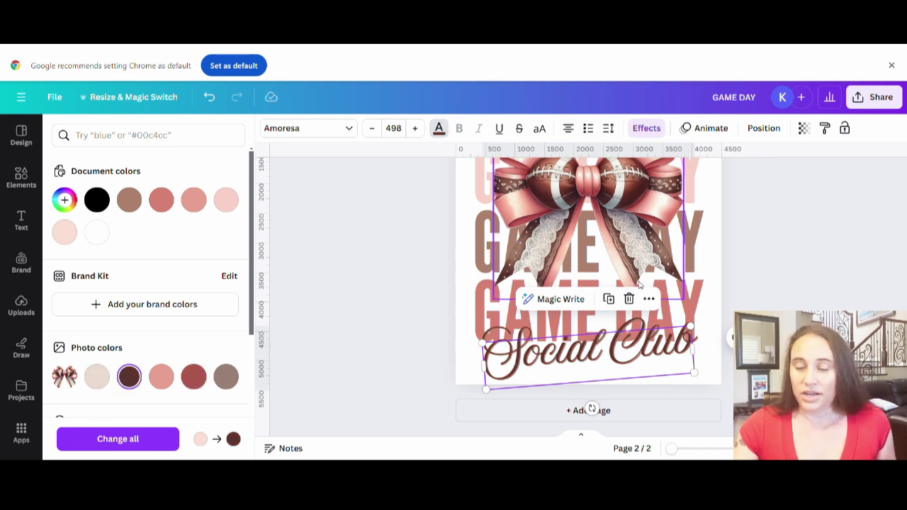
pyautogui.press('Escape')
pyautogui.click(754, 279)
# - Recolor the second "GAME DAY" line on the white page with a salmon pink sampled from the bow's ribbon
pyautogui.scroll(3, 753, 278)
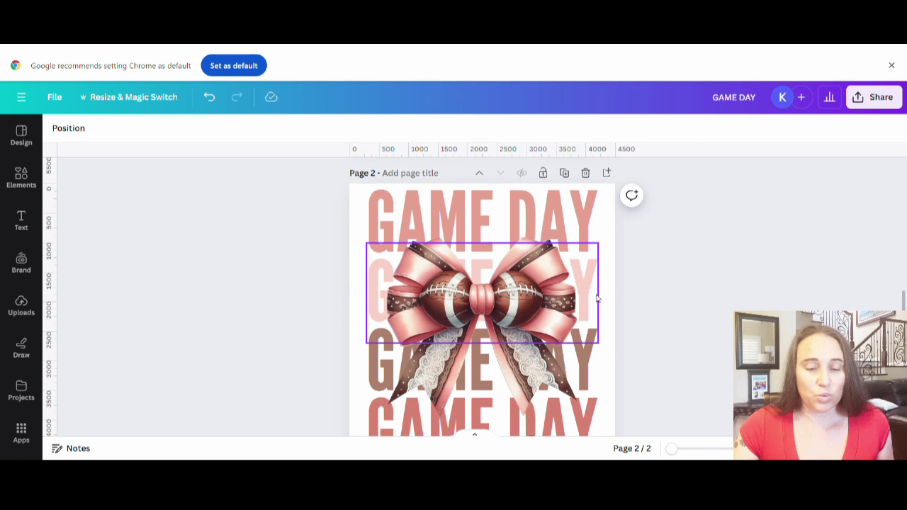
pyautogui.click(597, 298)
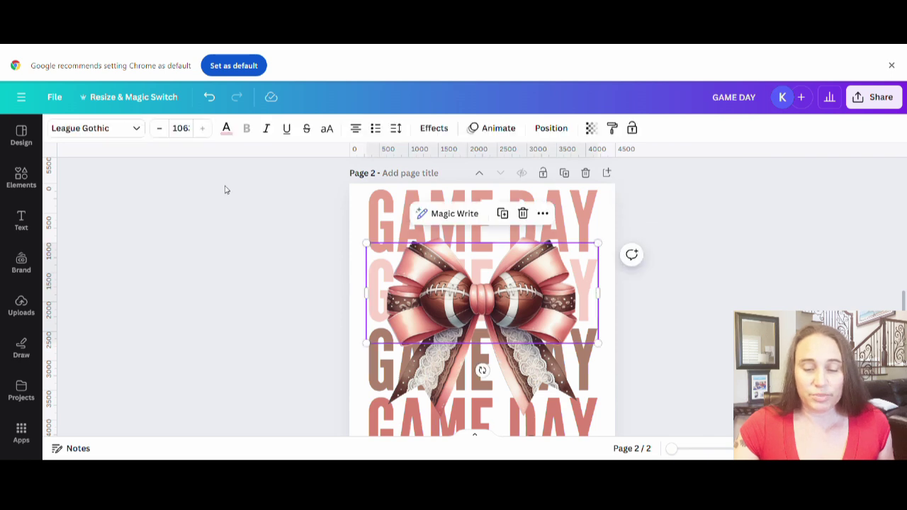
pyautogui.click(226, 127)
pyautogui.click(65, 200)
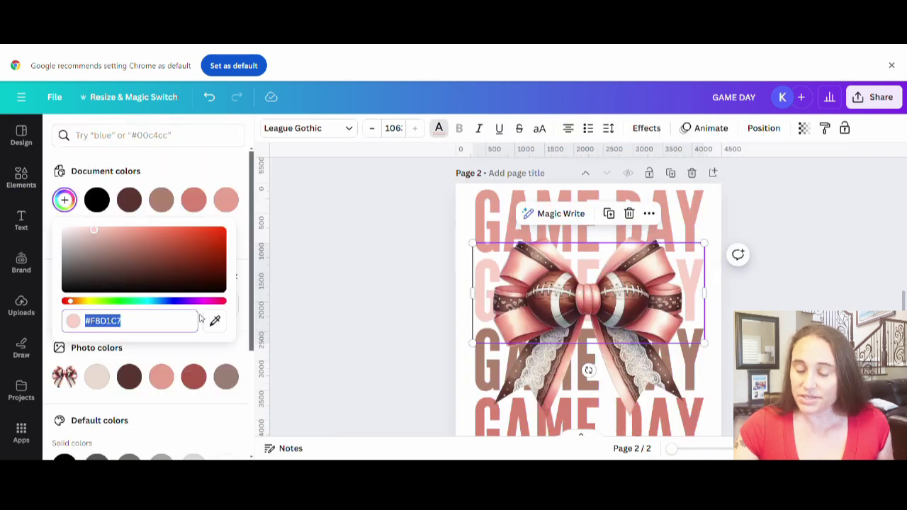
pyautogui.click(215, 321)
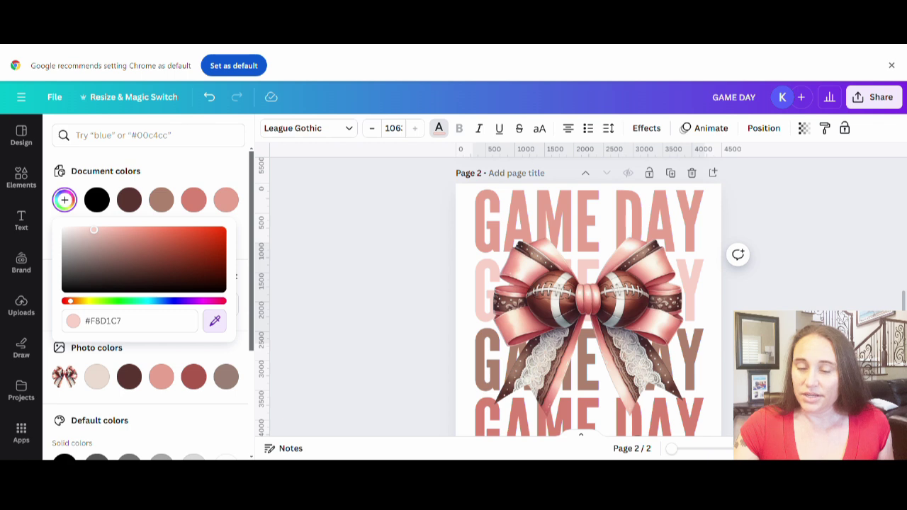
pyautogui.click(511, 333)
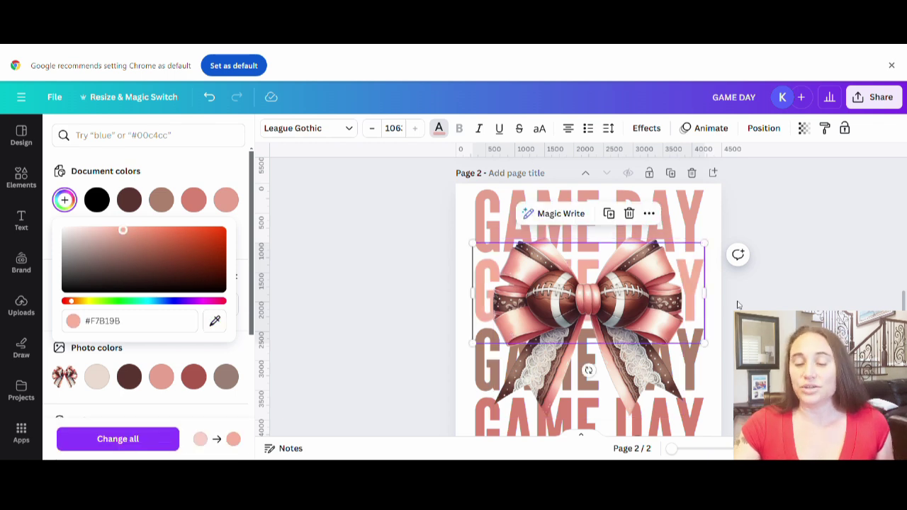
pyautogui.click(742, 304)
# - Compare the black and white pages, examining how the text colors and bow read on each background
pyautogui.scroll(-3, 742, 301)
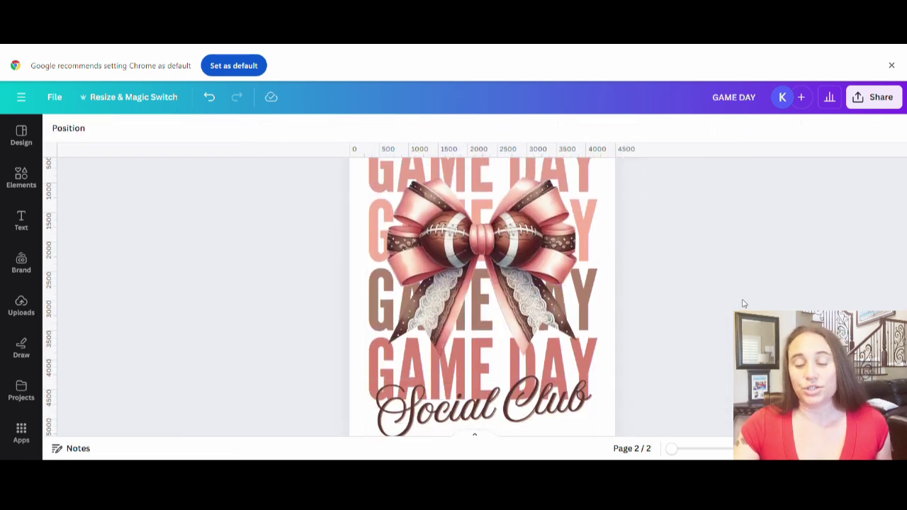
pyautogui.scroll(5, 744, 297)
pyautogui.scroll(-2, 745, 293)
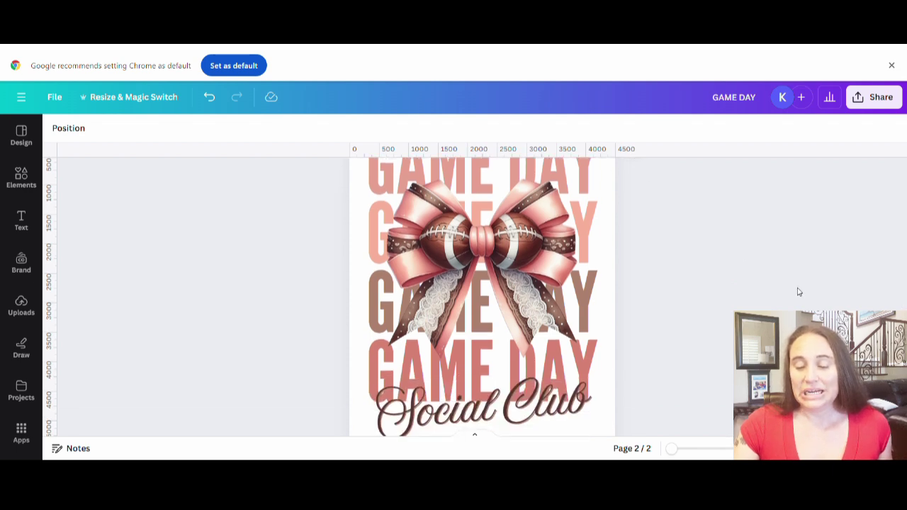
pyautogui.scroll(8, 799, 289)
pyautogui.scroll(-4, 799, 289)
pyautogui.scroll(2, 747, 274)
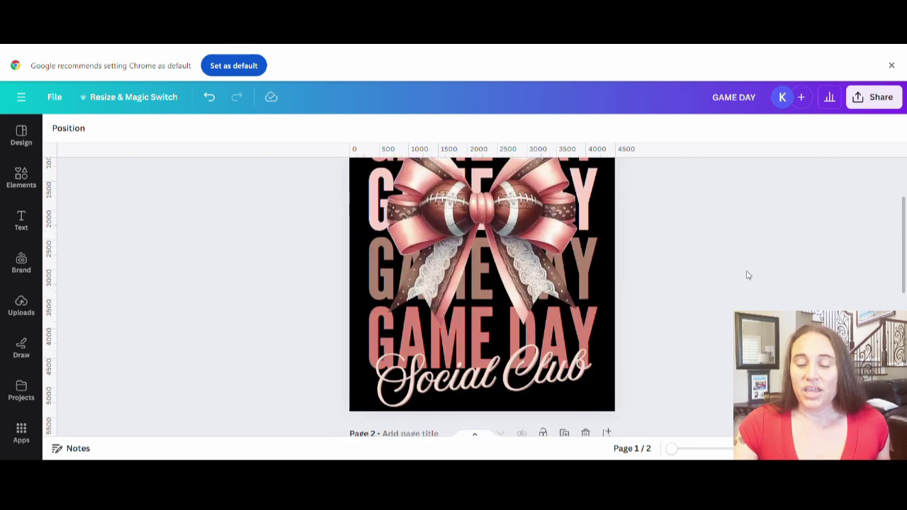
pyautogui.scroll(-4, 747, 269)
pyautogui.scroll(4, 750, 265)
pyautogui.scroll(-2, 748, 263)
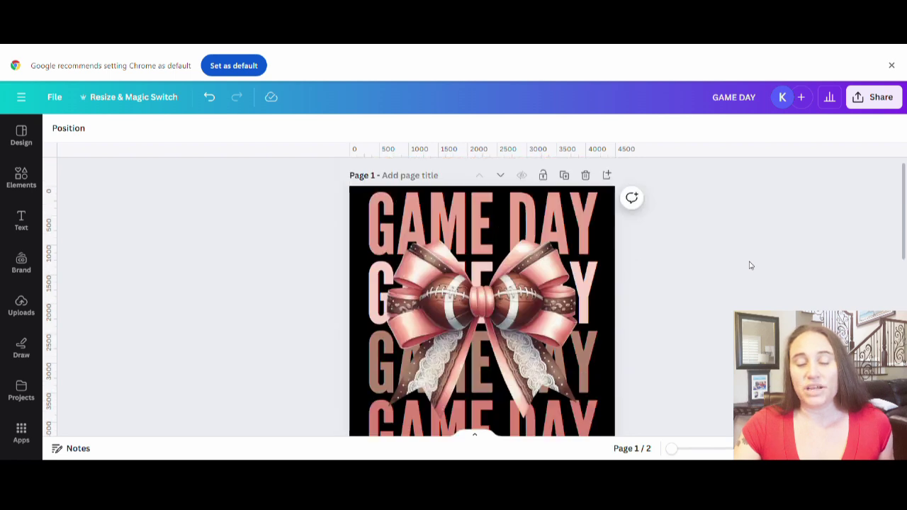
pyautogui.scroll(3, 751, 260)
pyautogui.scroll(-4, 754, 256)
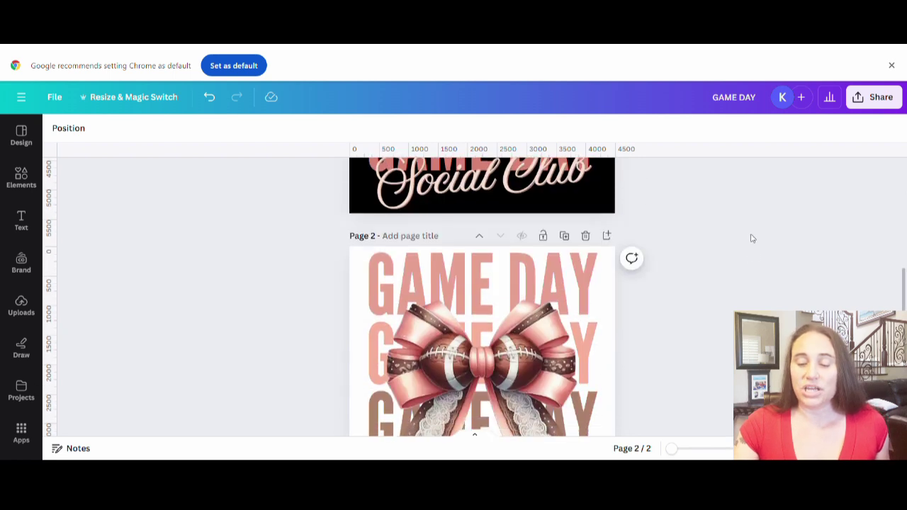
pyautogui.scroll(1, 751, 236)
pyautogui.scroll(4, 750, 235)
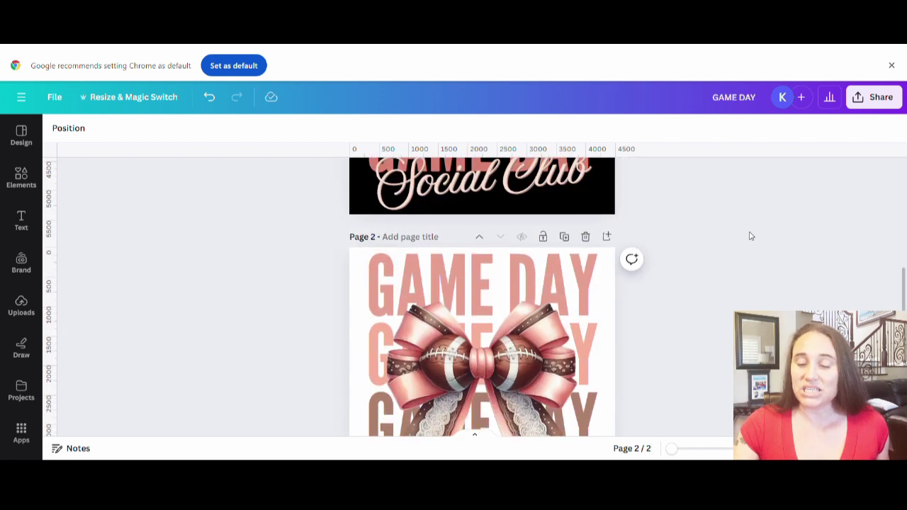
pyautogui.scroll(3, 751, 236)
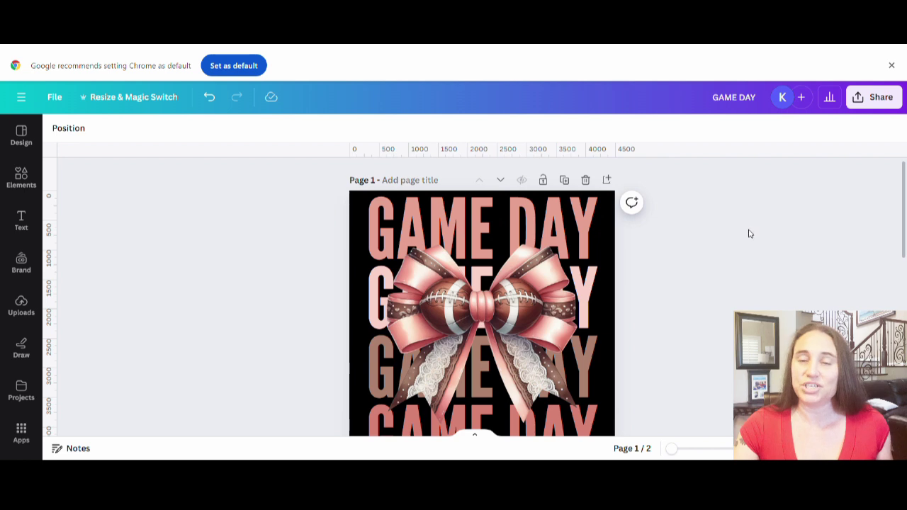
pyautogui.scroll(-3, 748, 231)
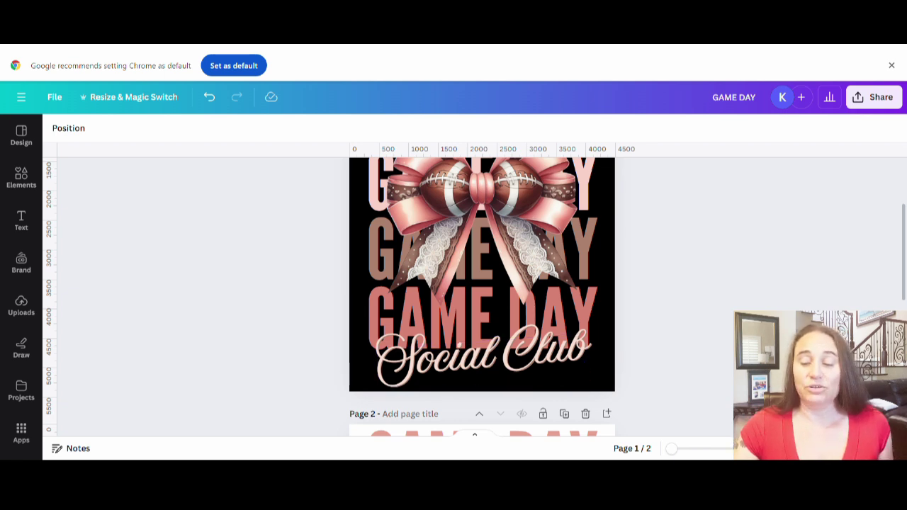
pyautogui.scroll(-3, 607, 322)
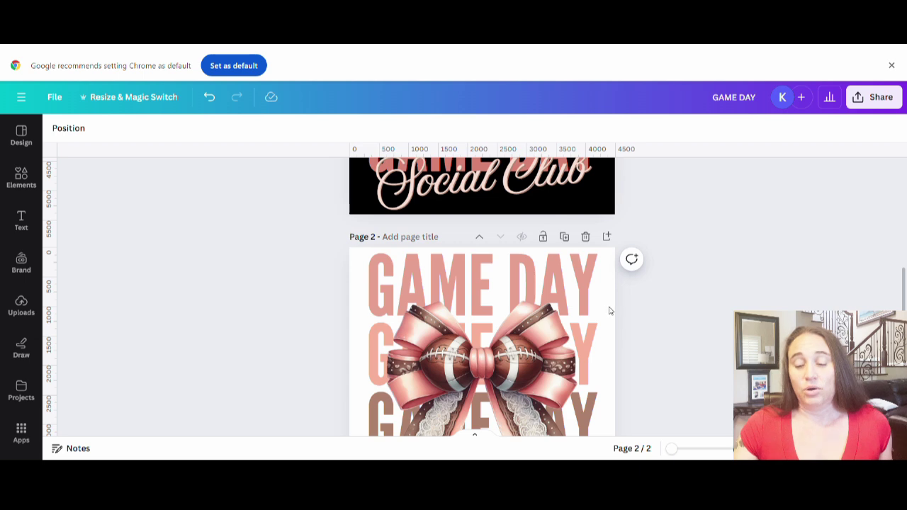
pyautogui.scroll(-1, 609, 309)
pyautogui.scroll(-1, 618, 316)
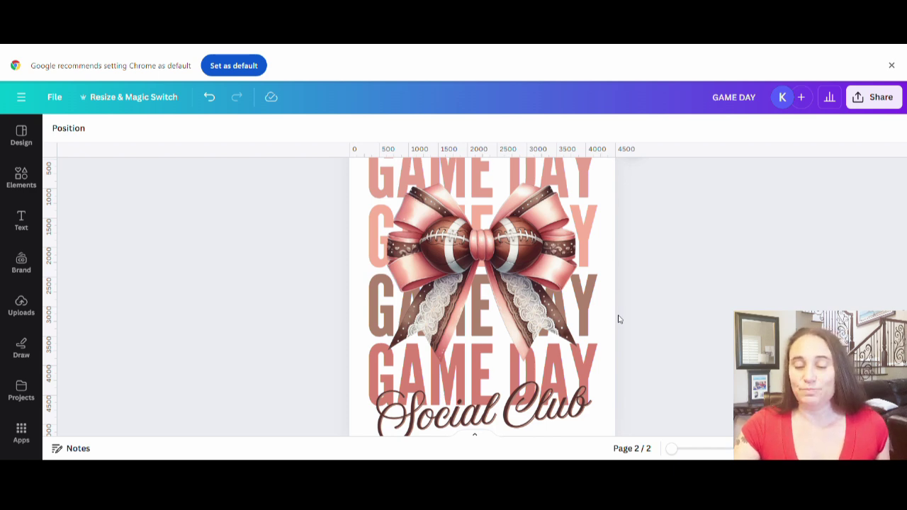
pyautogui.scroll(-2, 618, 320)
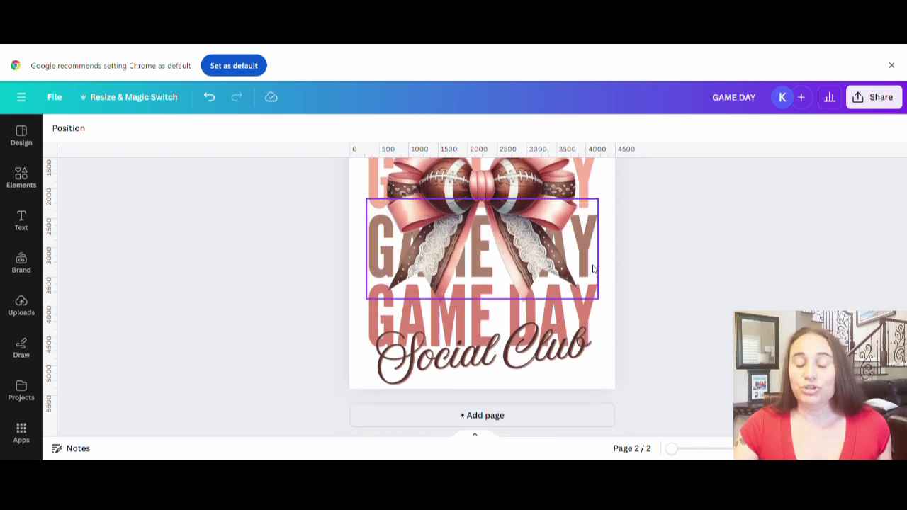
pyautogui.scroll(5, 619, 319)
pyautogui.scroll(4, 474, 297)
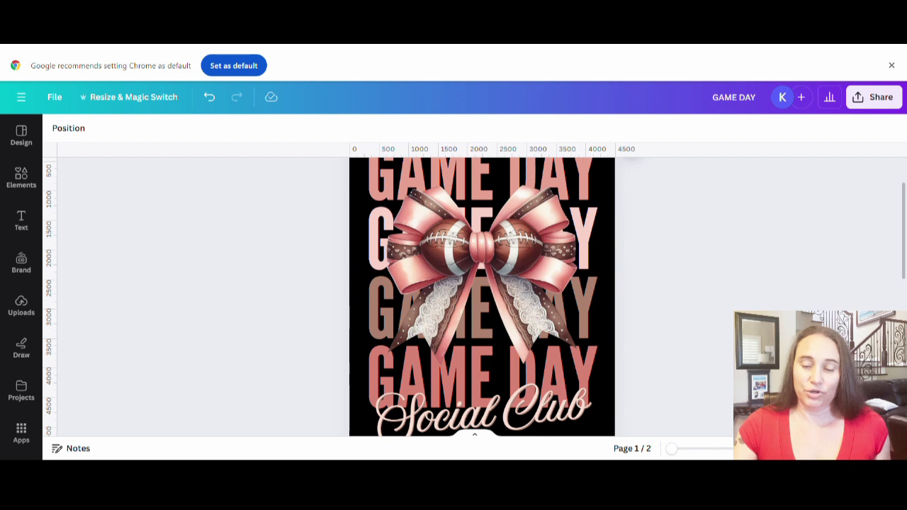
pyautogui.scroll(3, 474, 297)
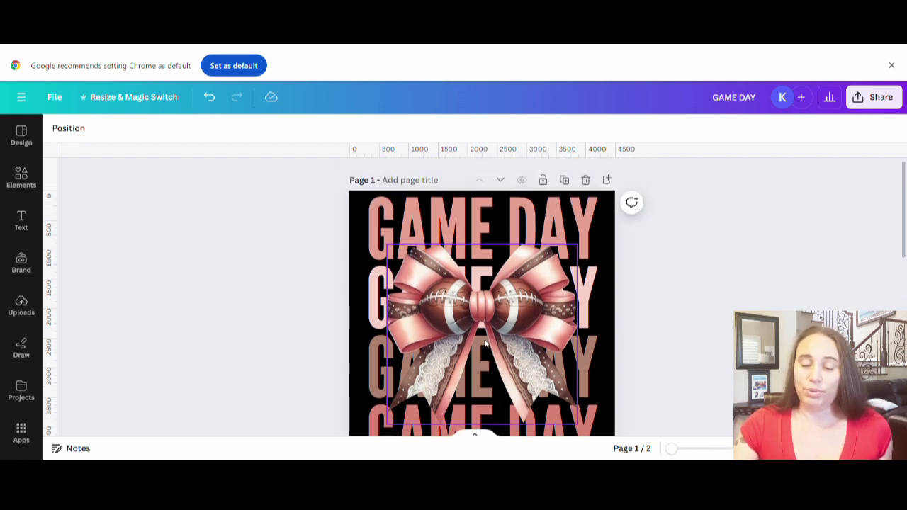
pyautogui.scroll(-3, 476, 239)
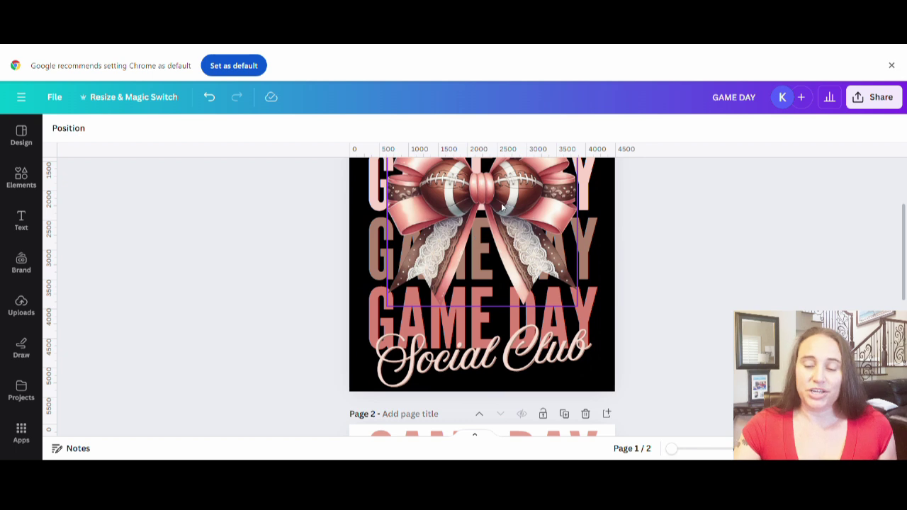
pyautogui.scroll(3, 488, 213)
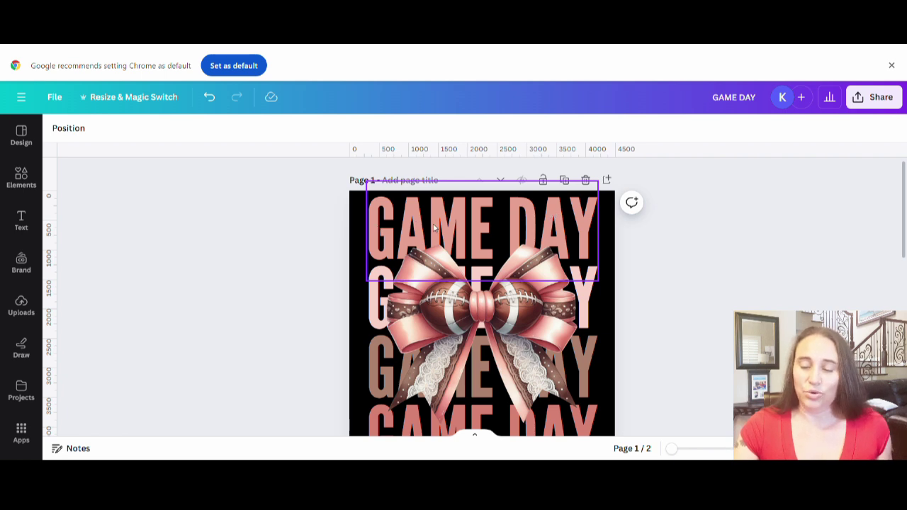
pyautogui.scroll(-3, 664, 252)
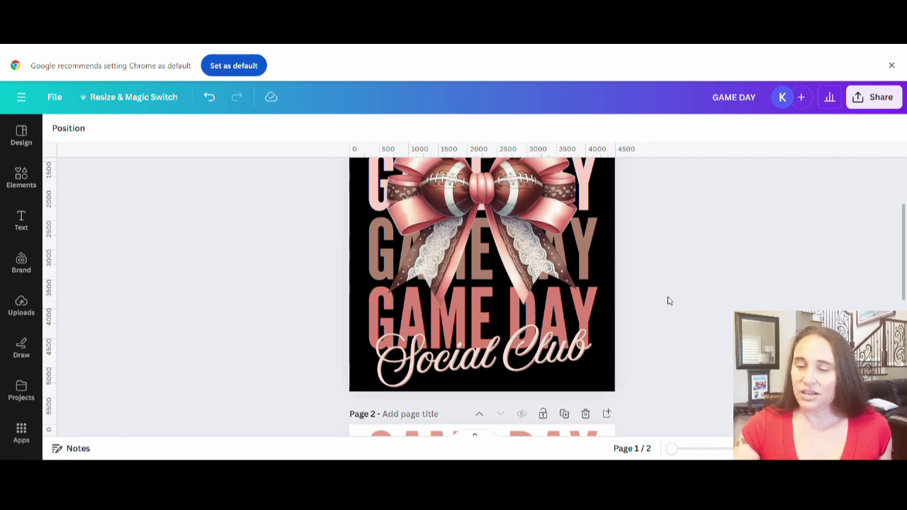
pyautogui.scroll(3, 633, 330)
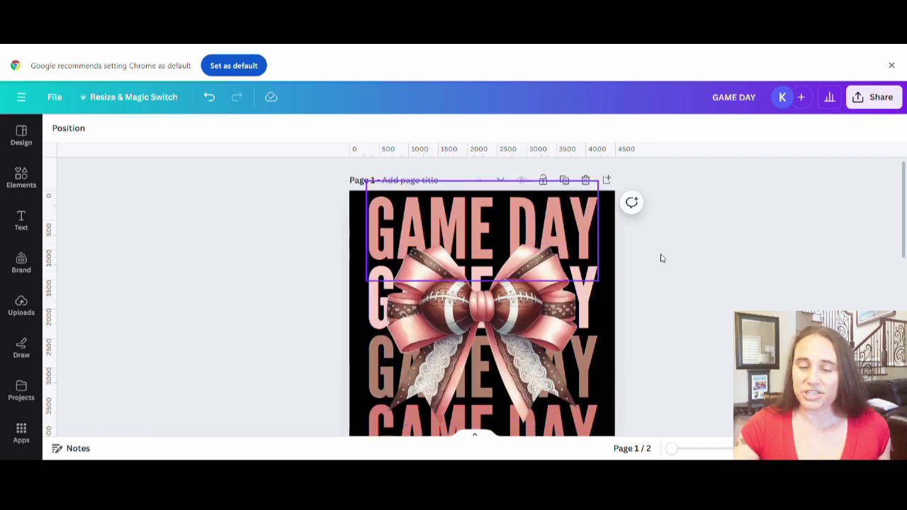
pyautogui.scroll(-4, 446, 181)
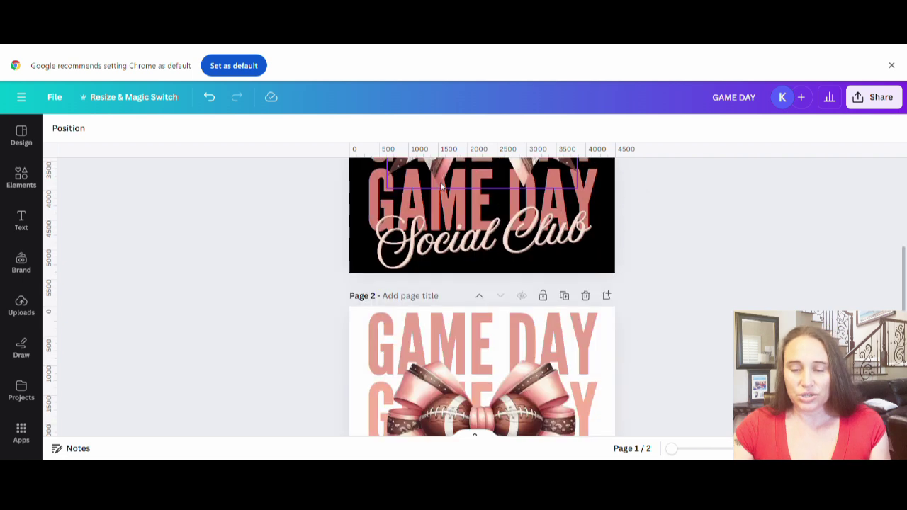
# - Title the black-background page "game day dark"
pyautogui.scroll(5, 417, 246)
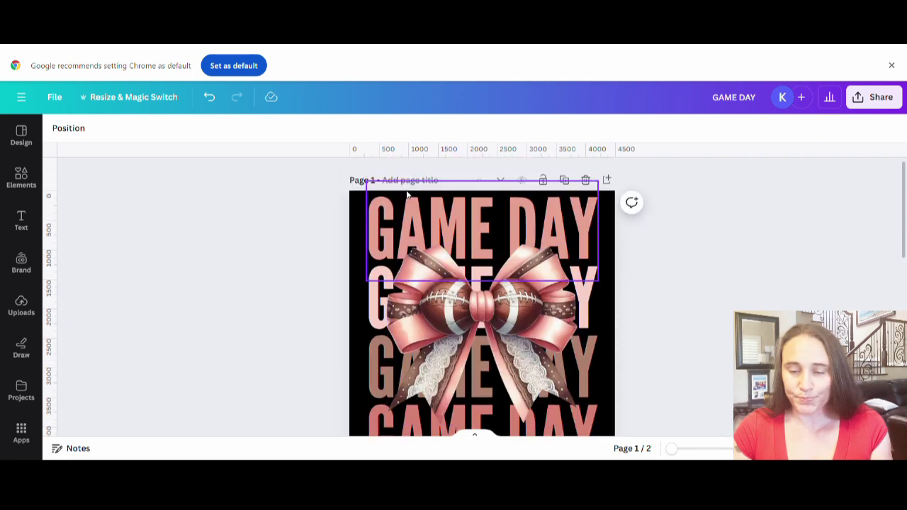
pyautogui.click(413, 181)
pyautogui.write('g')
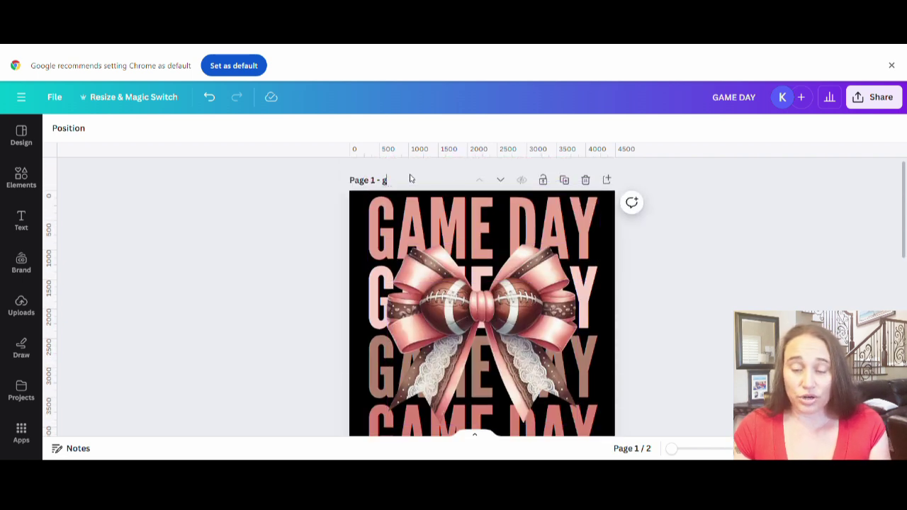
pyautogui.write('ame day')
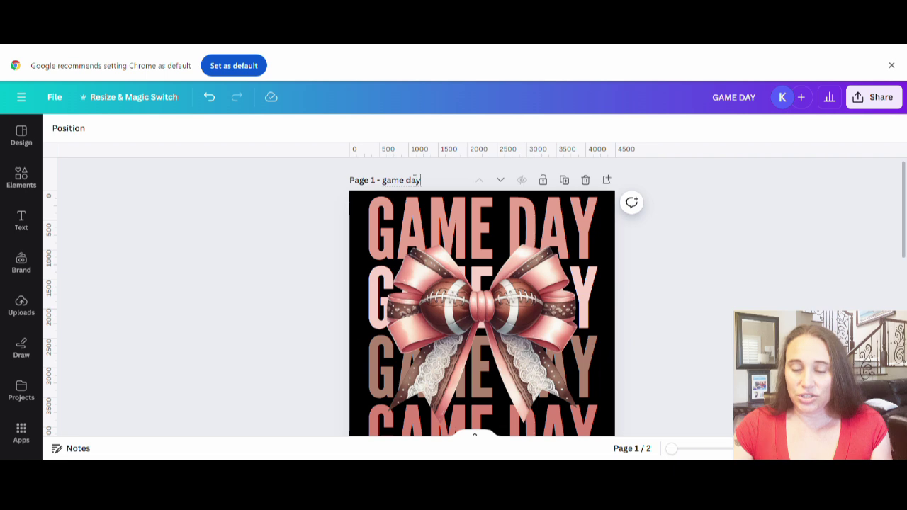
pyautogui.write(' dark')
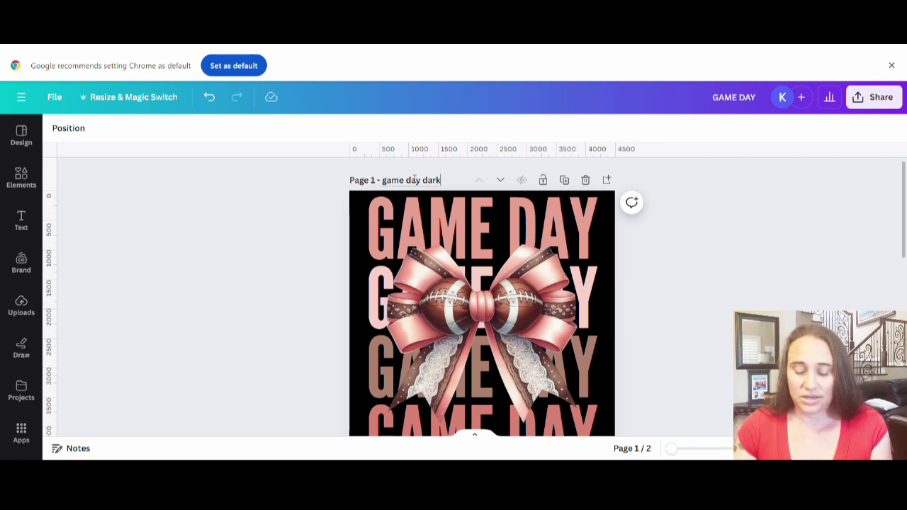
# - Title the white-background page "game day light"
pyautogui.scroll(-5, 418, 248)
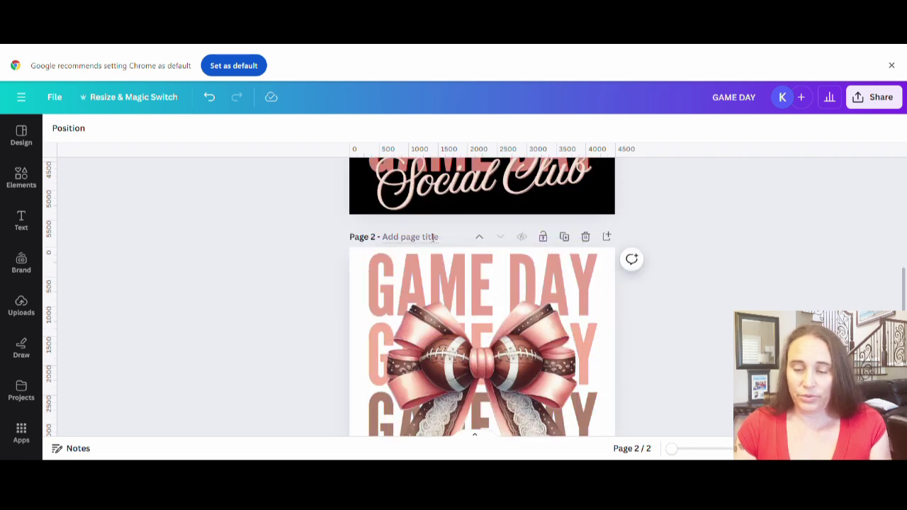
pyautogui.click(425, 239)
pyautogui.write('game day light')
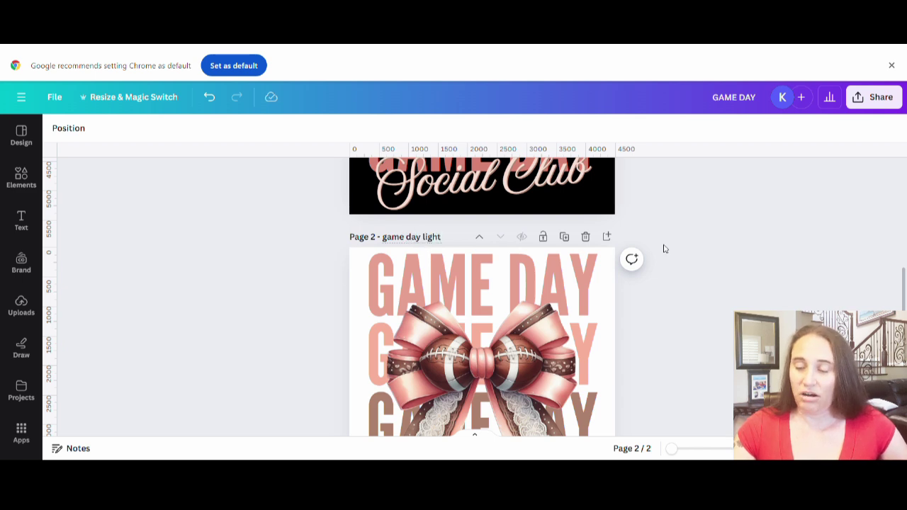
# - Open the design's download settings and enable a transparent background for the PNG export
pyautogui.click(874, 105)
pyautogui.scroll(-3, 780, 174)
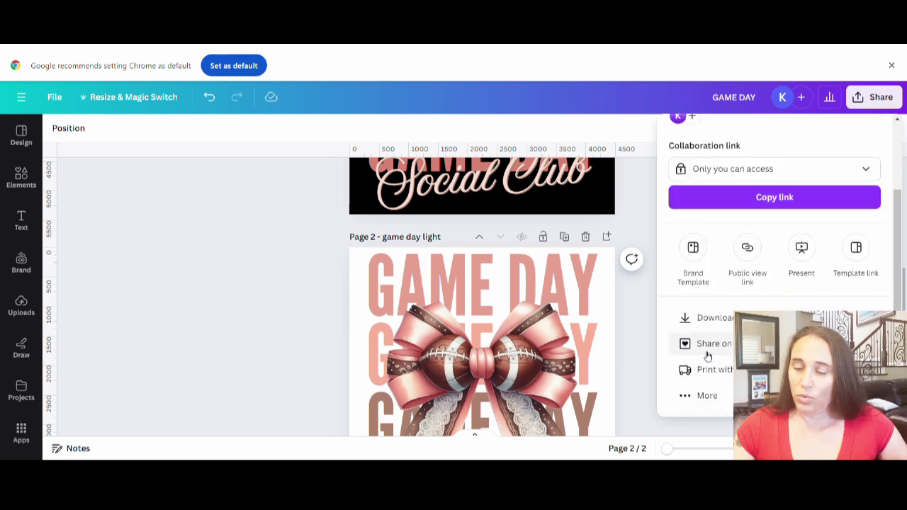
pyautogui.click(684, 318)
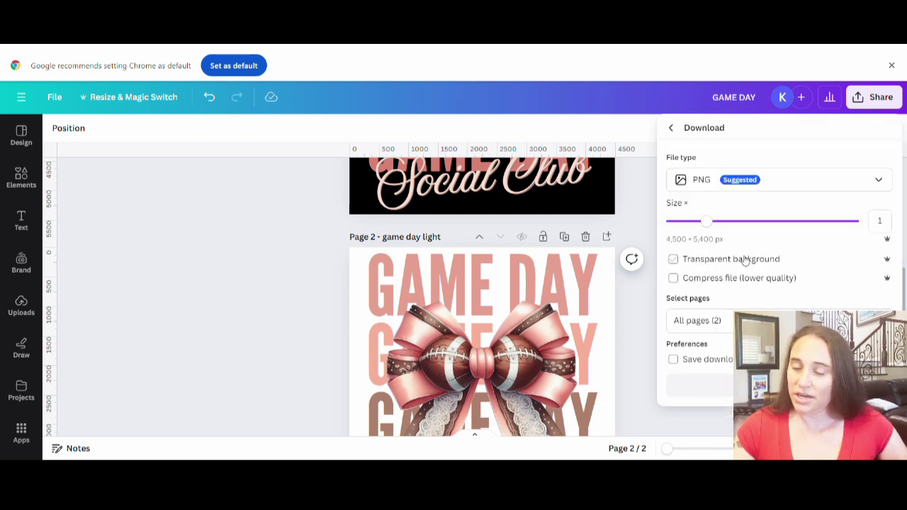
pyautogui.click(778, 260)
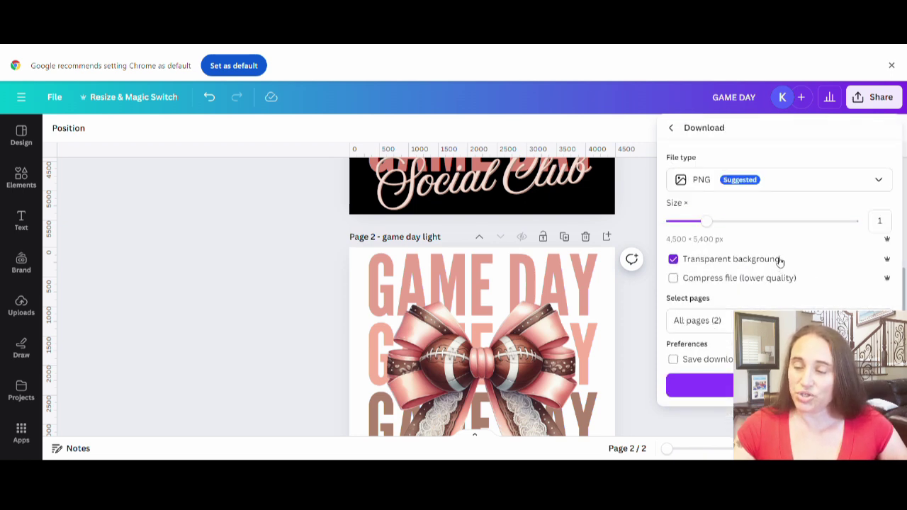
# - Limit the export to Page 1, "game day dark", and download it as a PNG
pyautogui.click(815, 320)
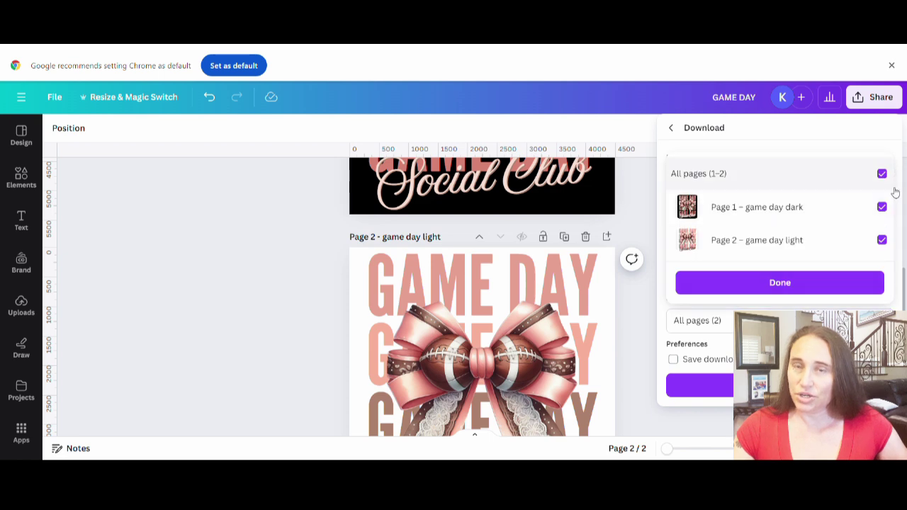
pyautogui.click(881, 240)
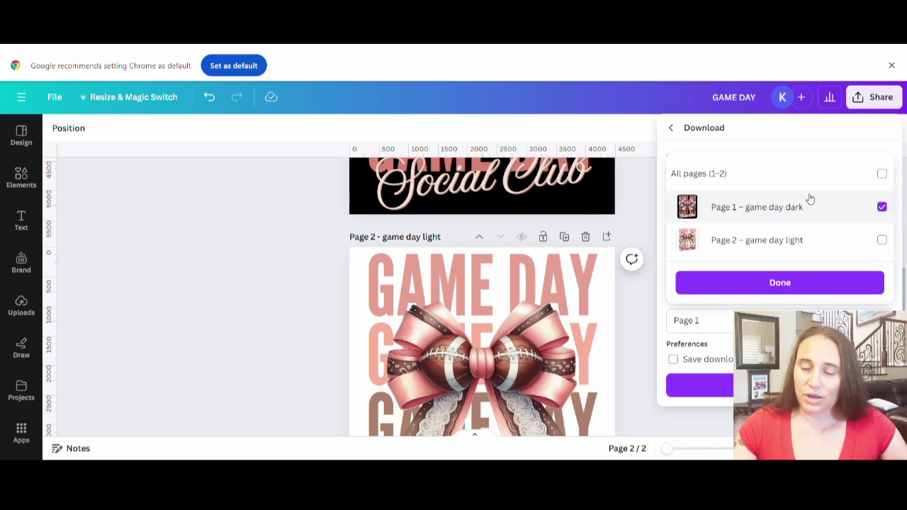
pyautogui.click(770, 284)
pyautogui.click(697, 384)
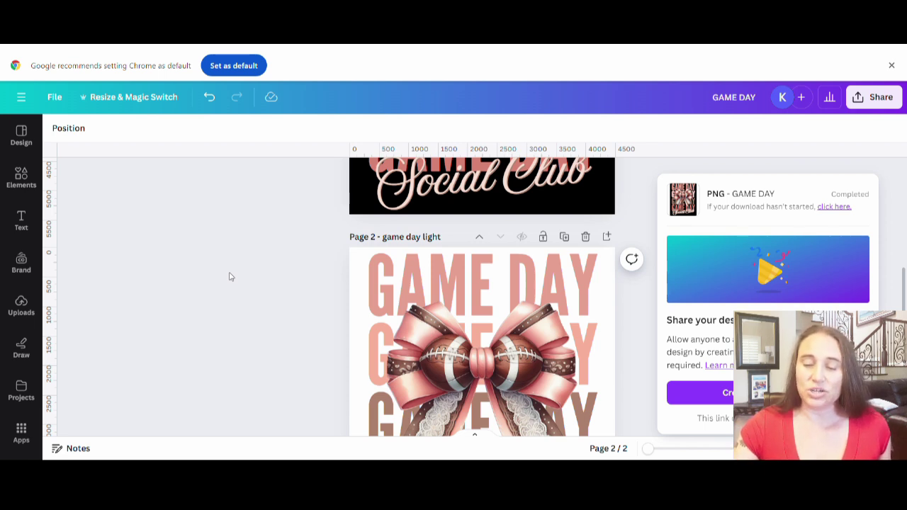
pyautogui.scroll(-3, 85, 300)
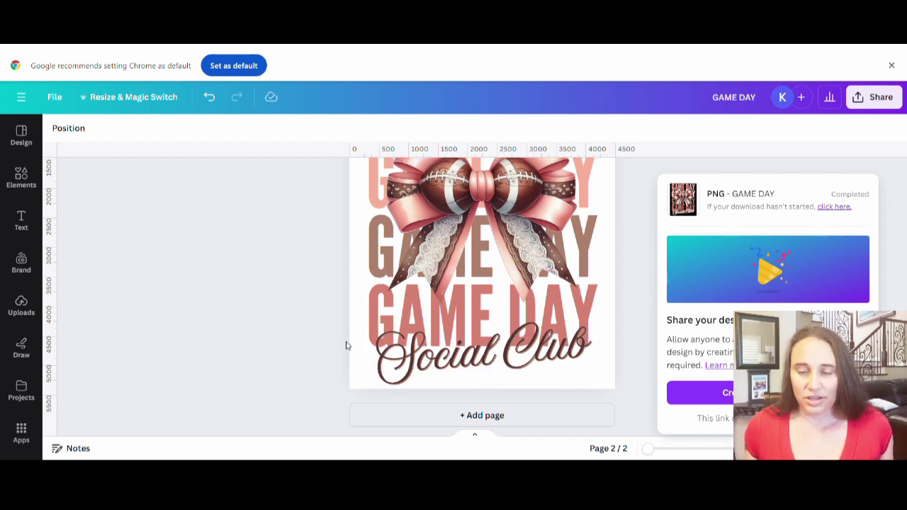
pyautogui.scroll(1, 317, 300)
pyautogui.scroll(2, 317, 300)
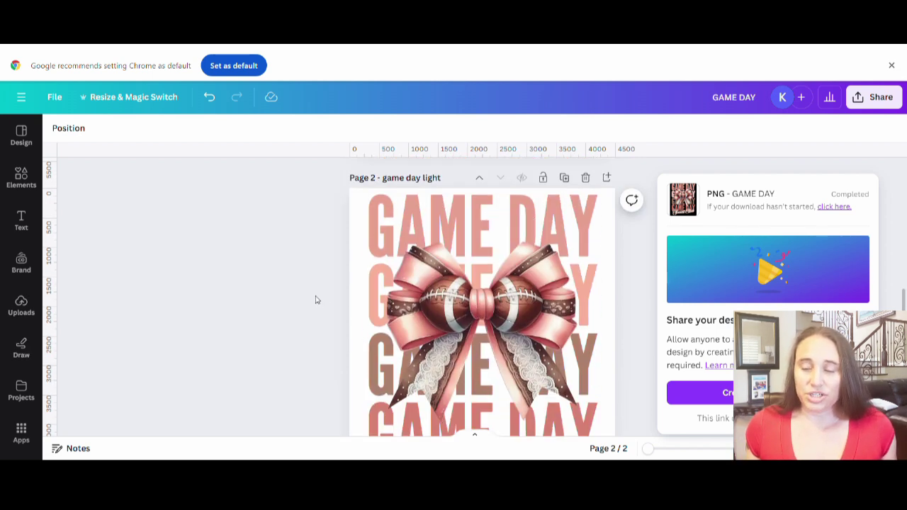